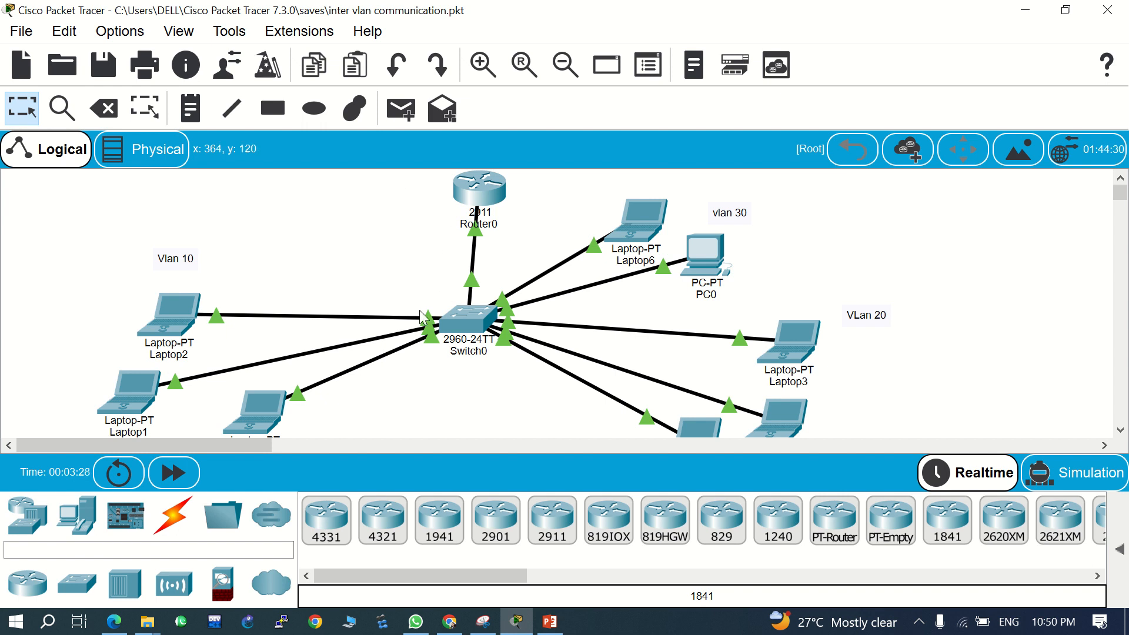
Review the IP configuration of Laptop2 in the VLAN 10 group
scroll(428, 259, down, 1)
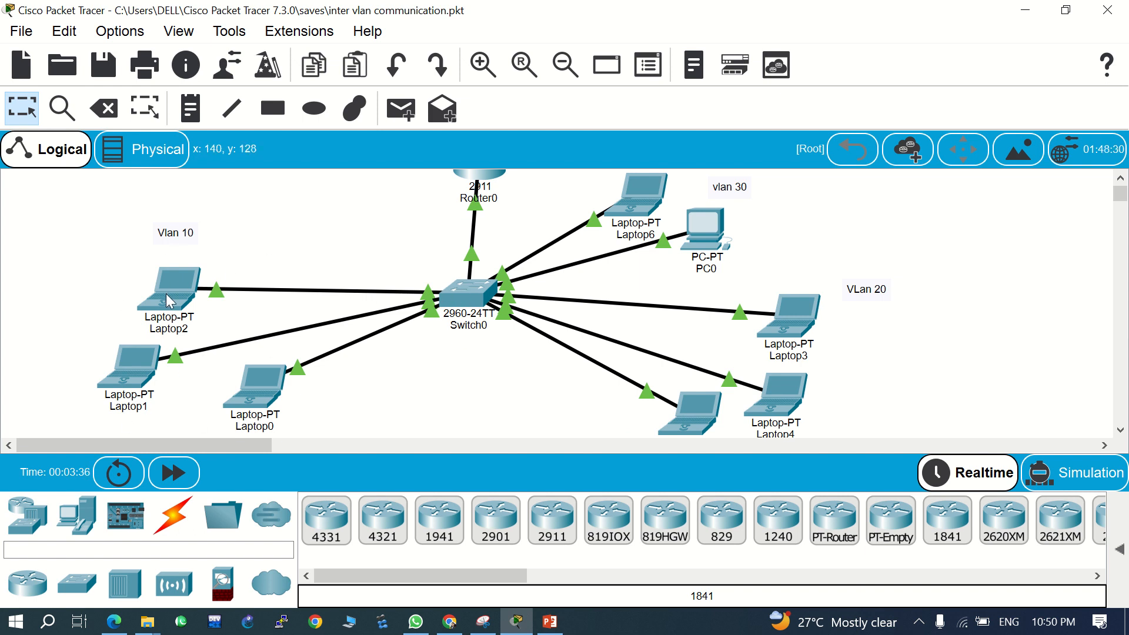
mouse_move(169, 301)
mouse_move(792, 329)
mouse_move(791, 402)
click(178, 288)
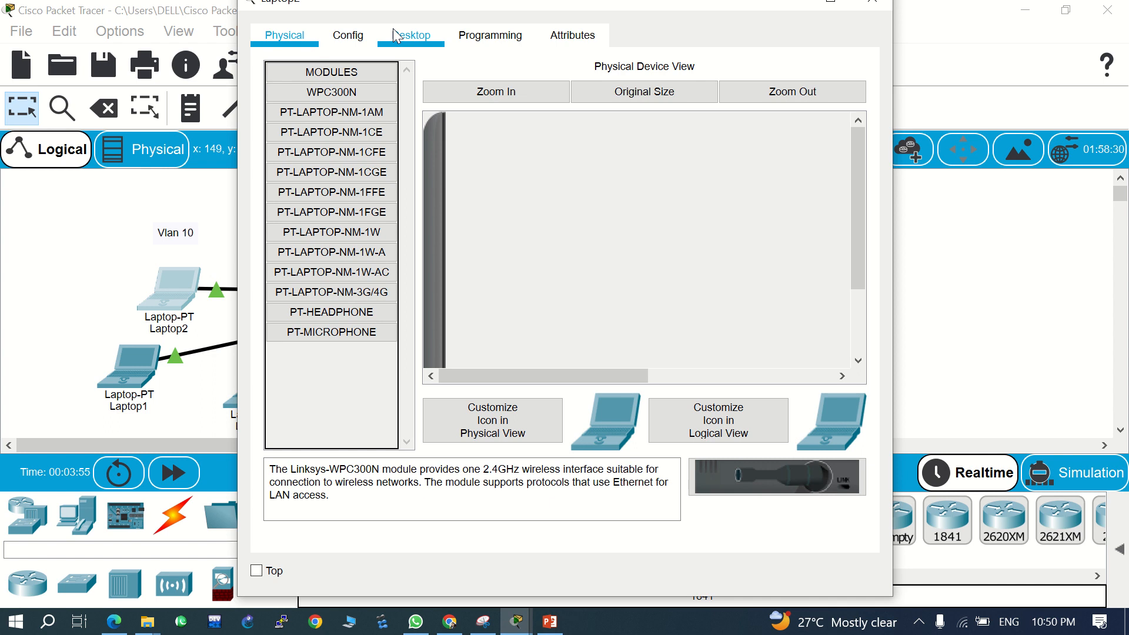
click(394, 35)
click(340, 119)
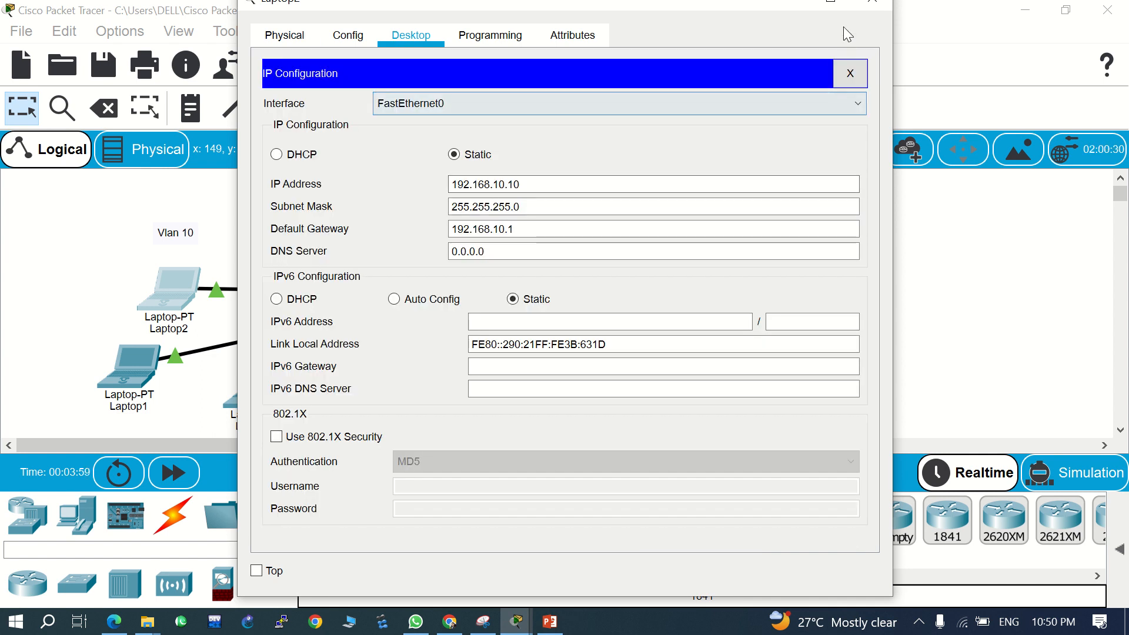
click(872, 1)
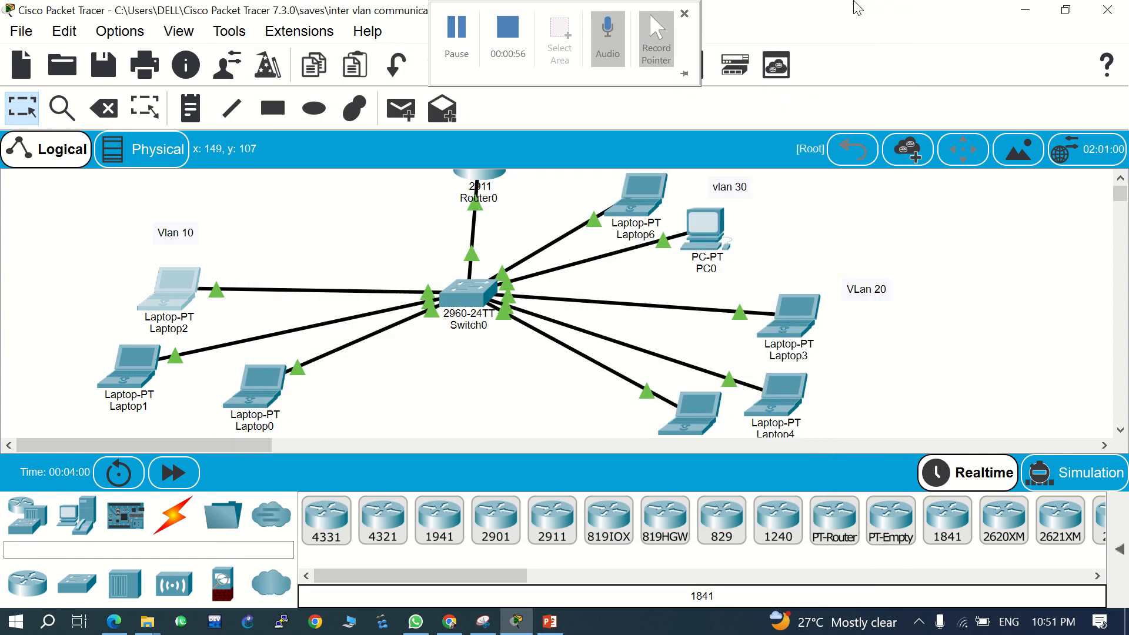
Set the static IP address of Laptop1 in VLAN 10 to 192.168.10.11
click(132, 361)
click(411, 35)
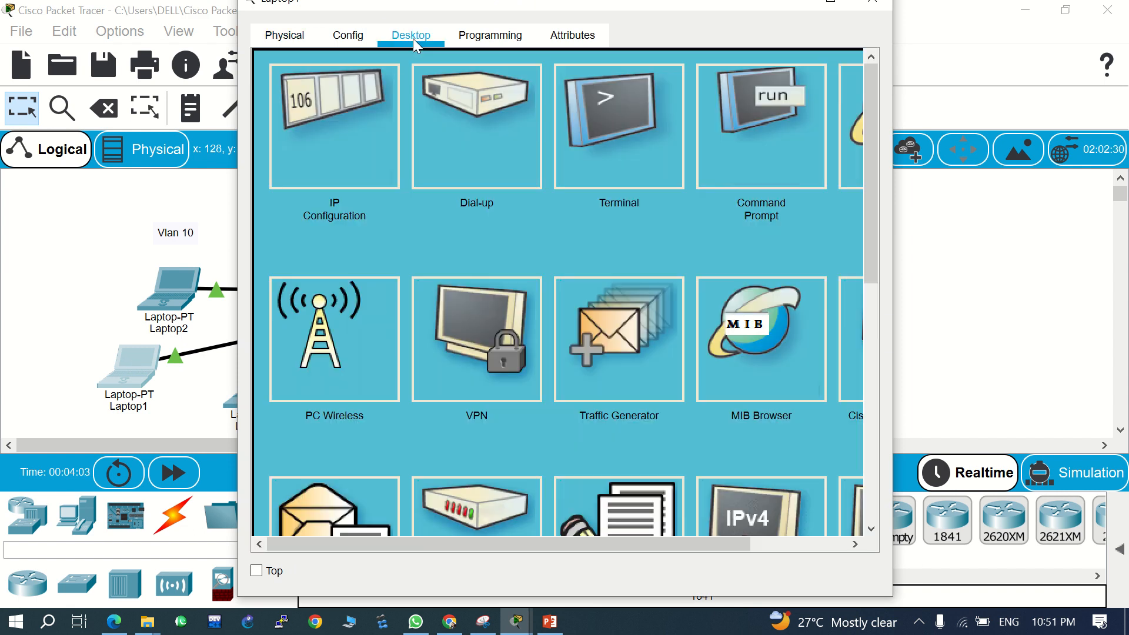
click(335, 154)
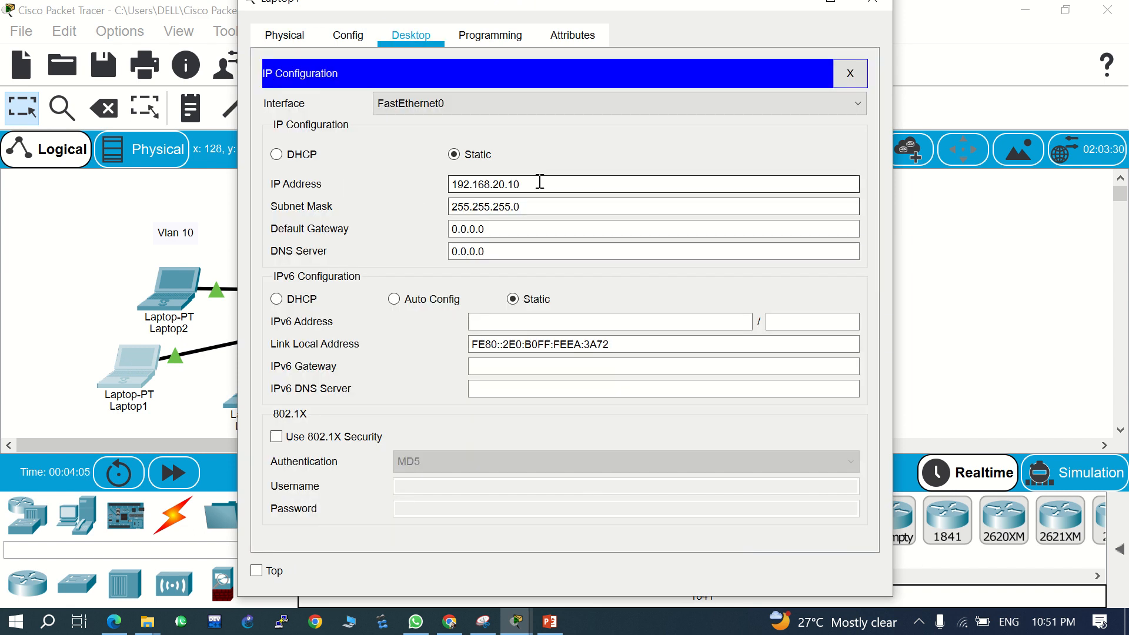
key(BackSpace)
key(BackSpace)
key(BackSpace)
key(BackSpace)
key(BackSpace)
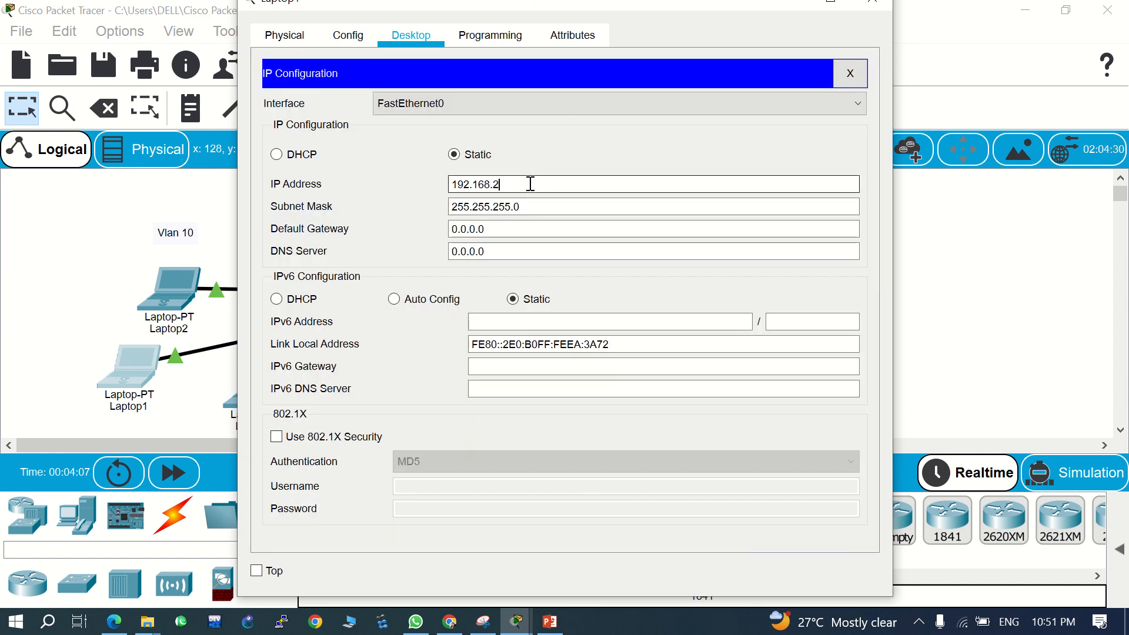
text(19)
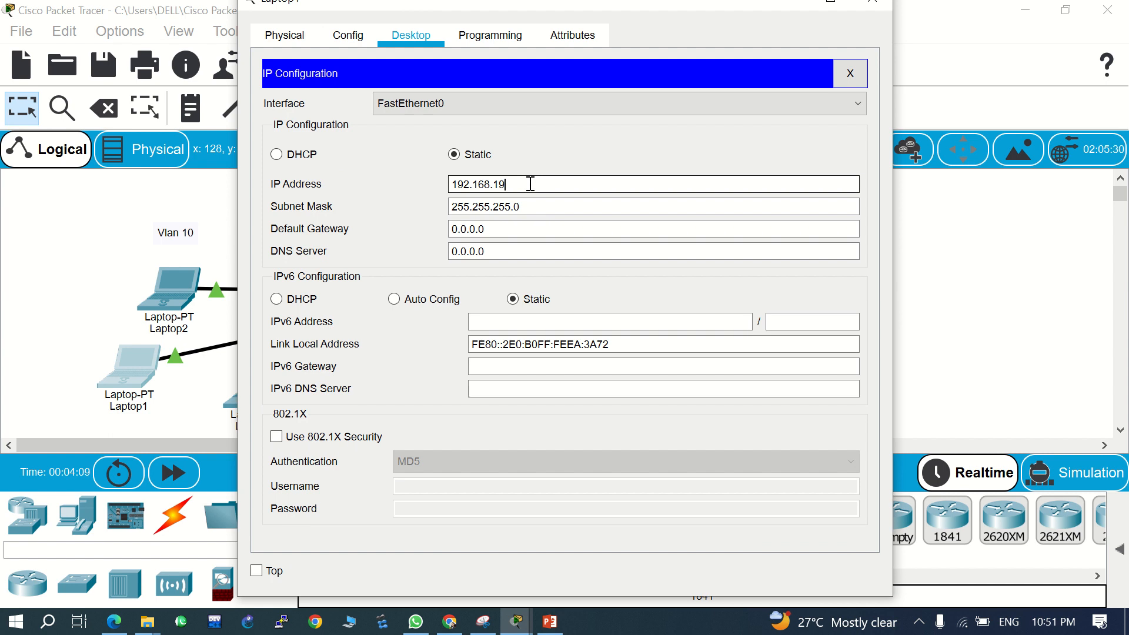
key(BackSpace)
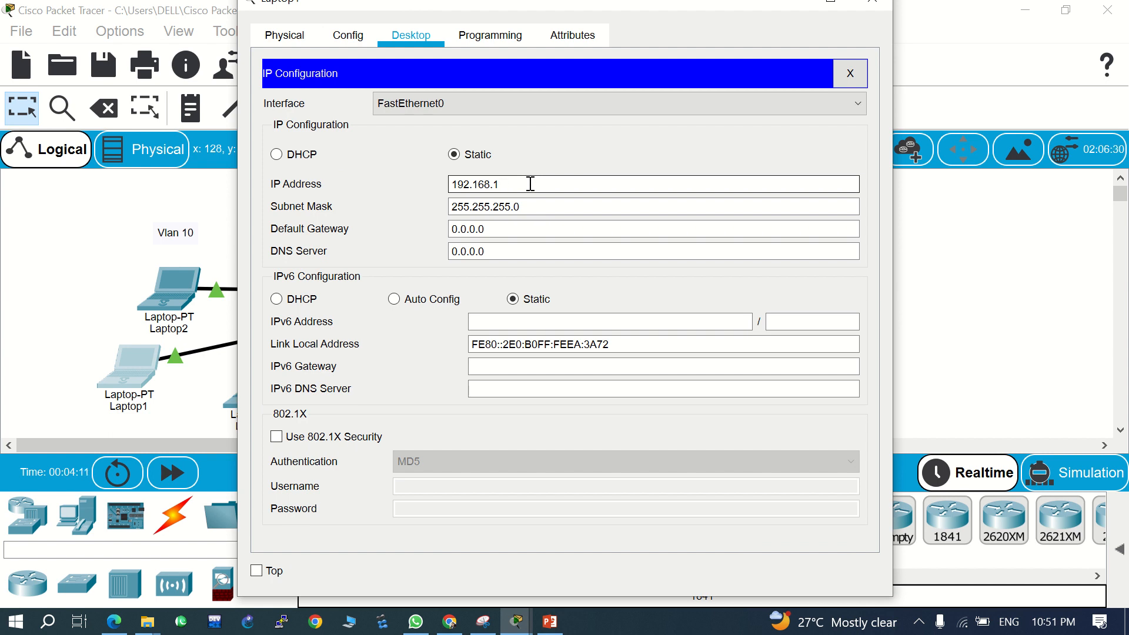
text(0.20)
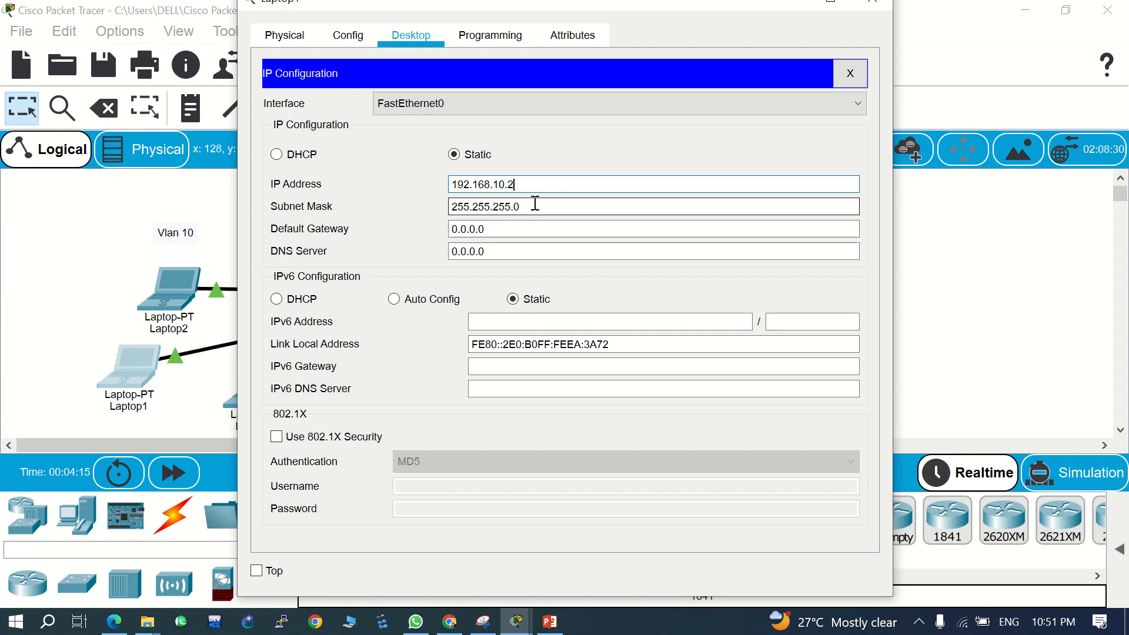
key(BackSpace)
text(11)
click(875, 1)
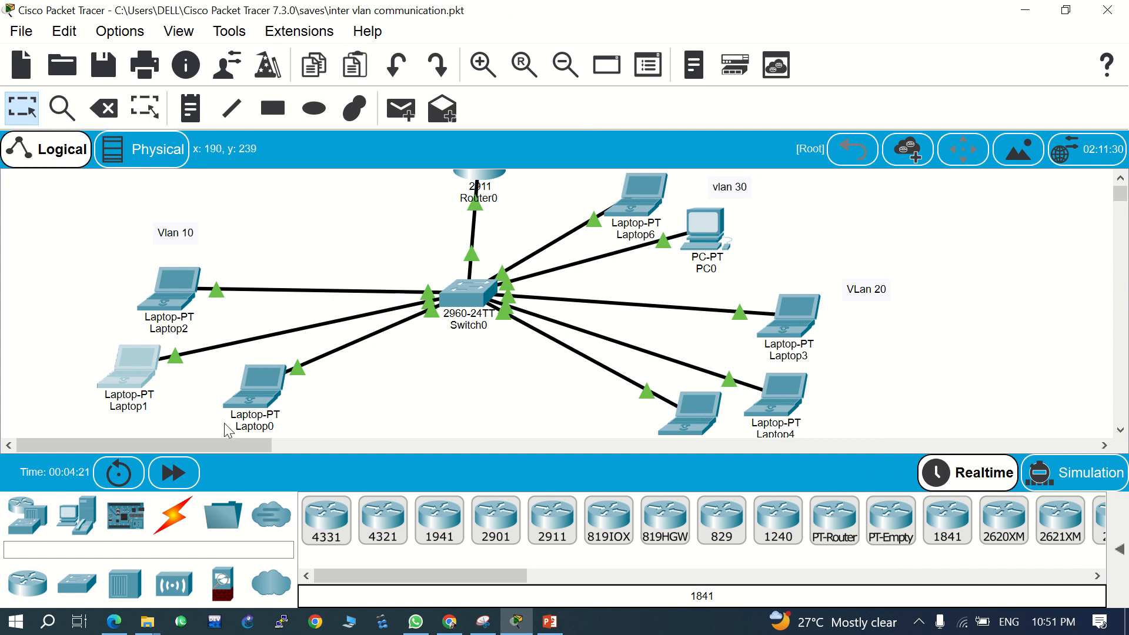
Set the static IP address of Laptop0 in VLAN 10 to 192.168.10.12
click(254, 404)
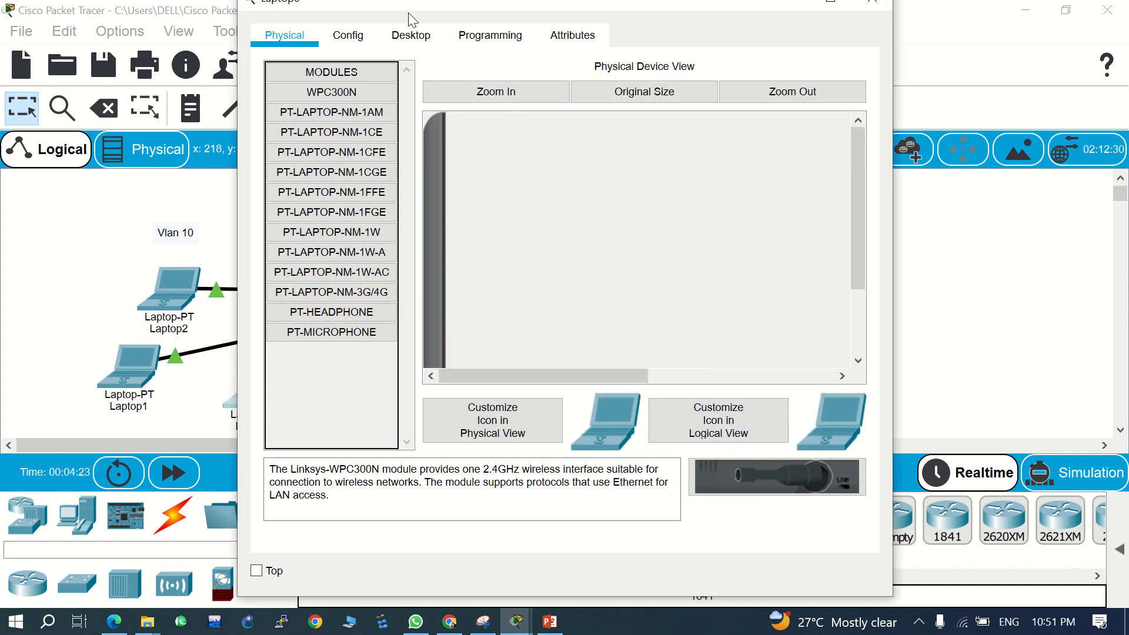
click(411, 37)
click(367, 133)
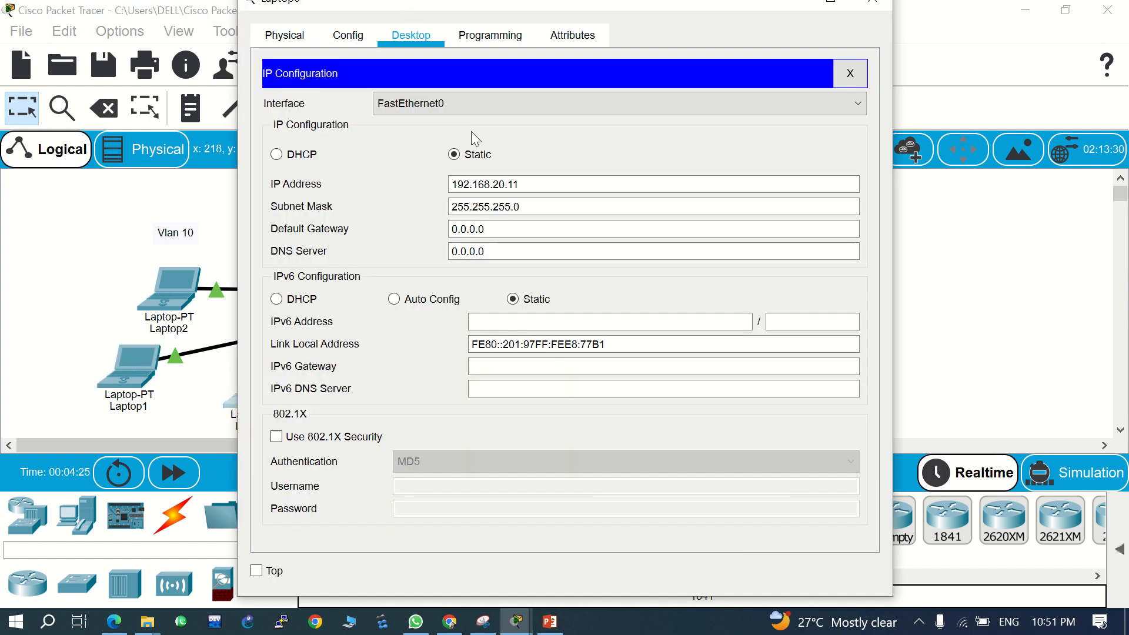
key(BackSpace)
key(BackSpace)
key(BackSpace)
key(BackSpace)
key(BackSpace)
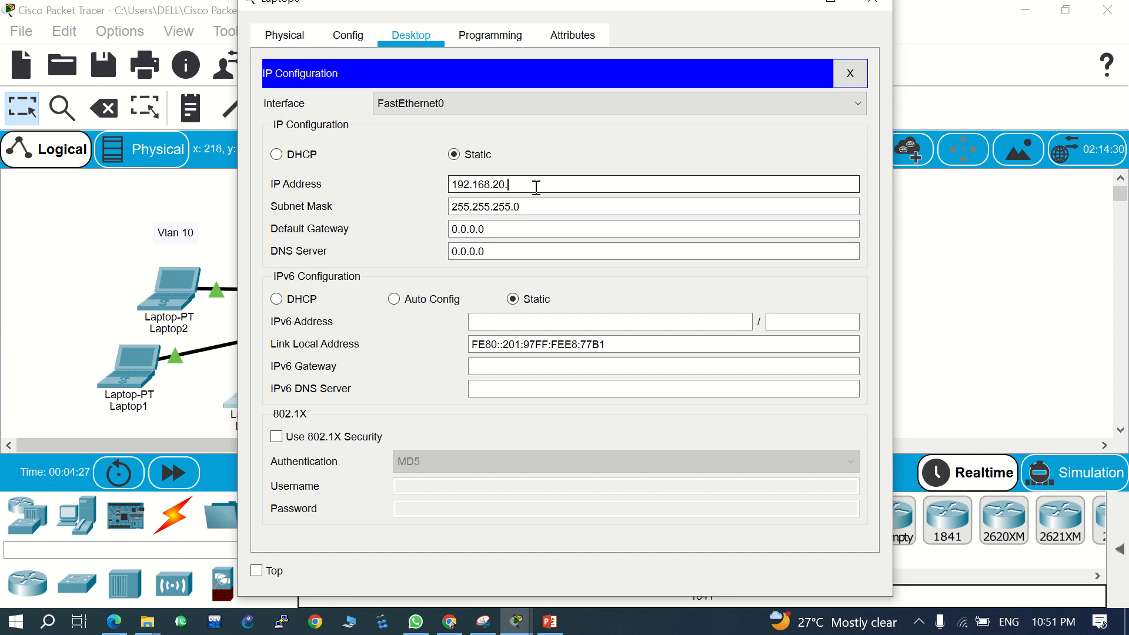
text(10.12)
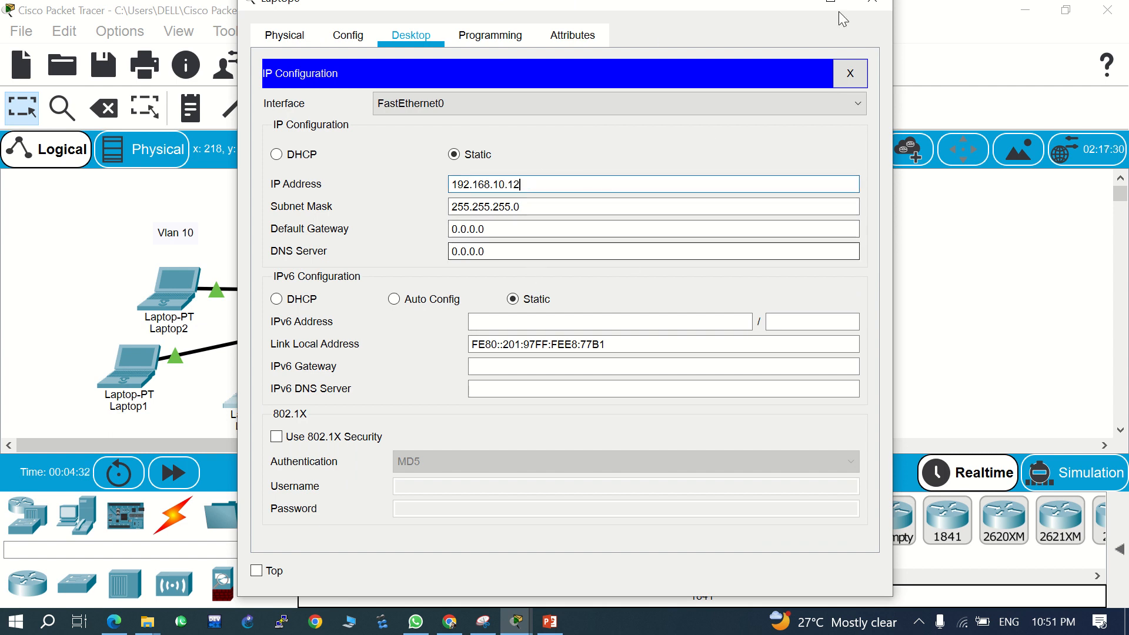
click(872, 2)
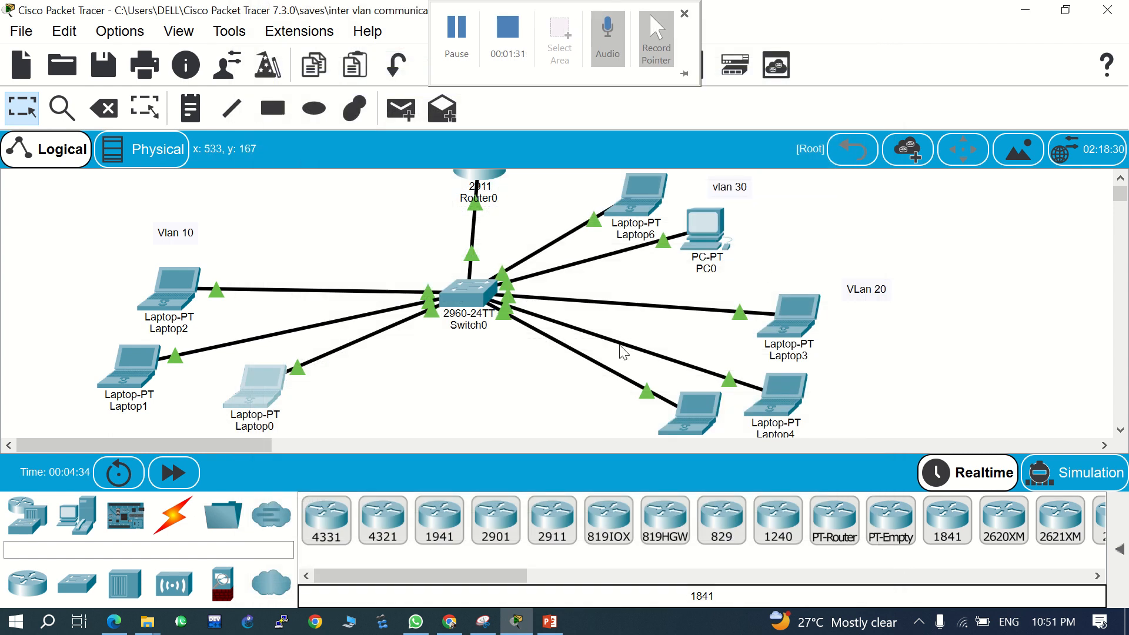
Change the static IP address of Laptop3 in VLAN 20 to 192.168.20.10
click(800, 323)
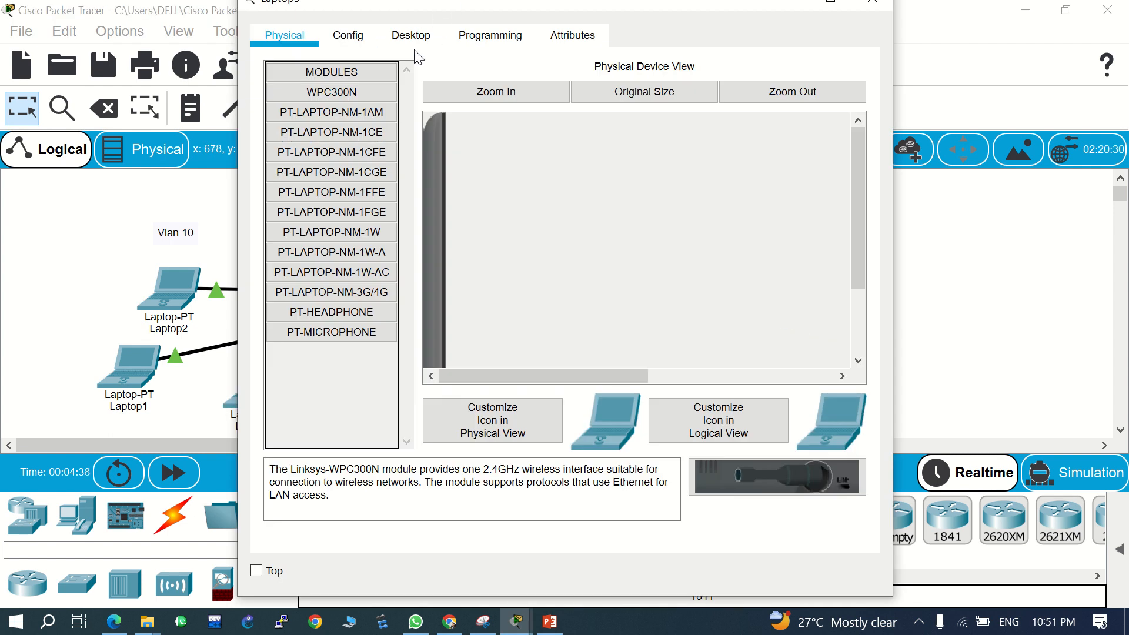
click(412, 37)
click(354, 122)
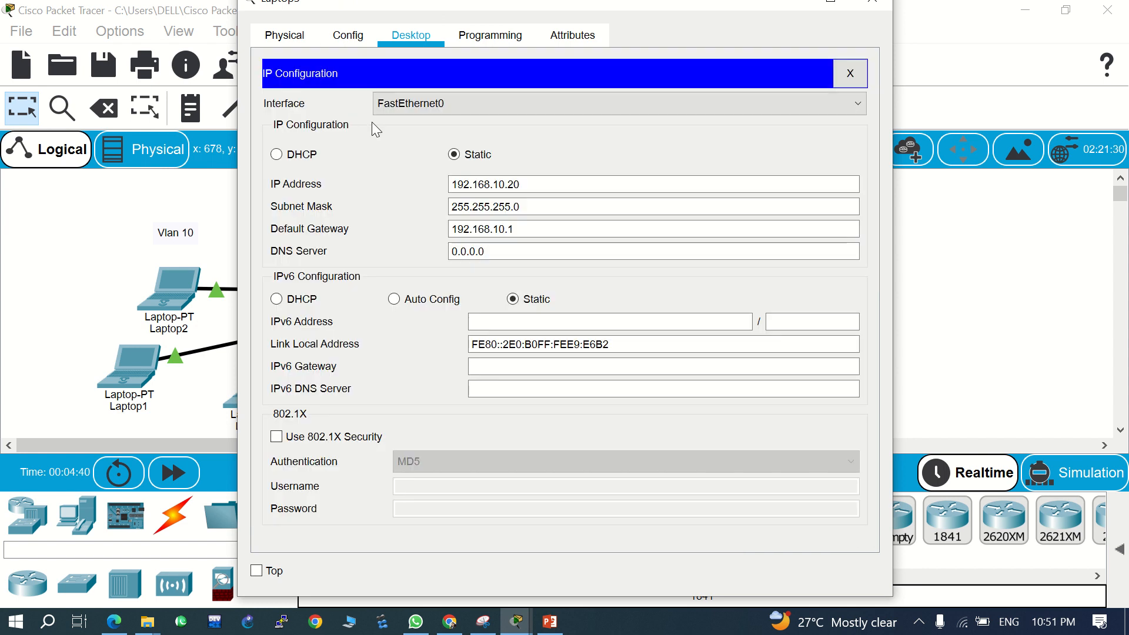
click(527, 179)
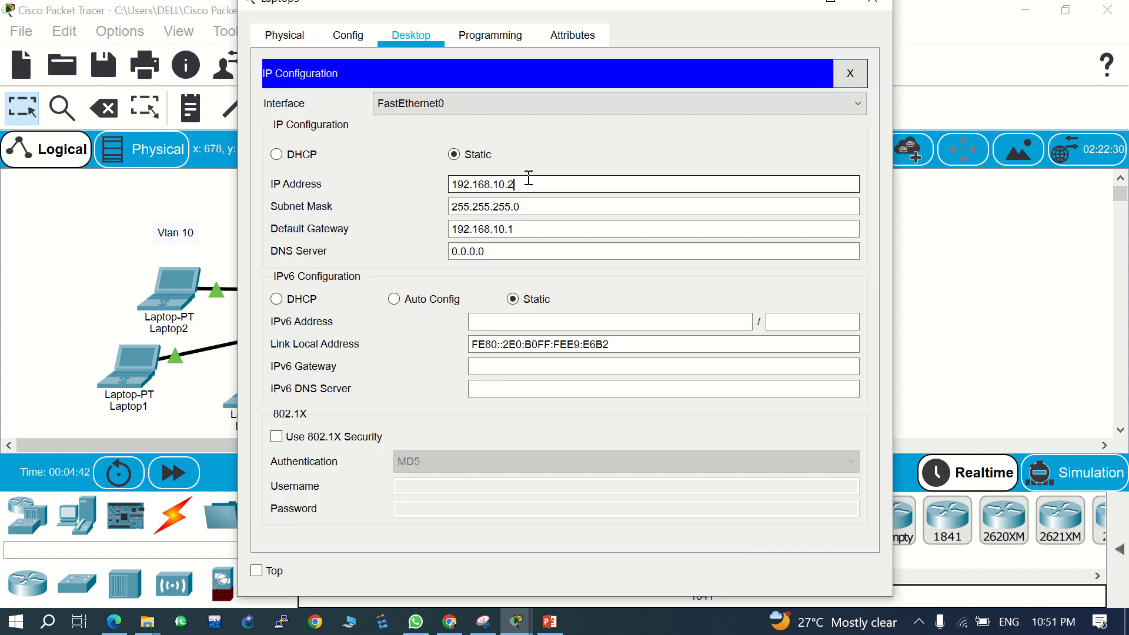
key(BackSpace)
key(BackSpace)
key(BackSpace)
key(BackSpace)
text(20.10)
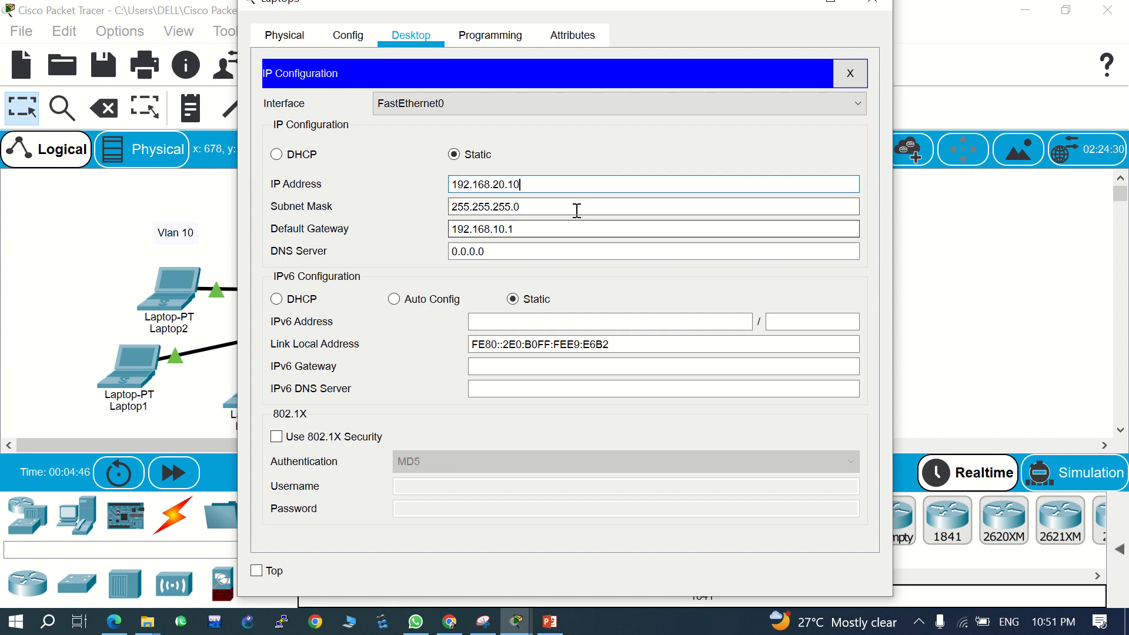
click(577, 210)
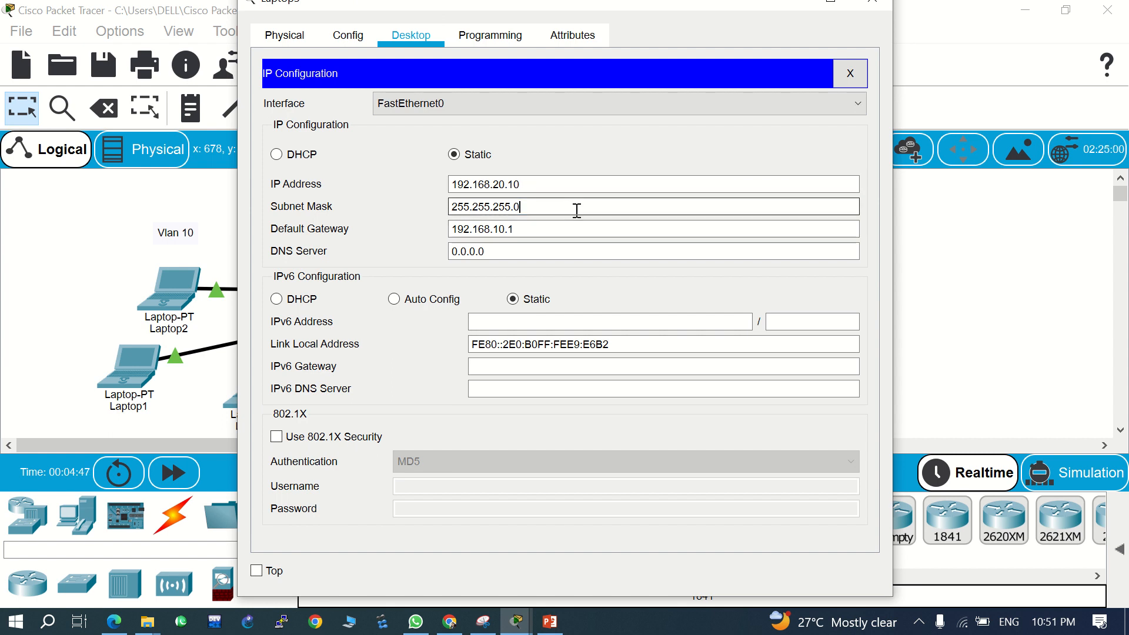
click(864, 7)
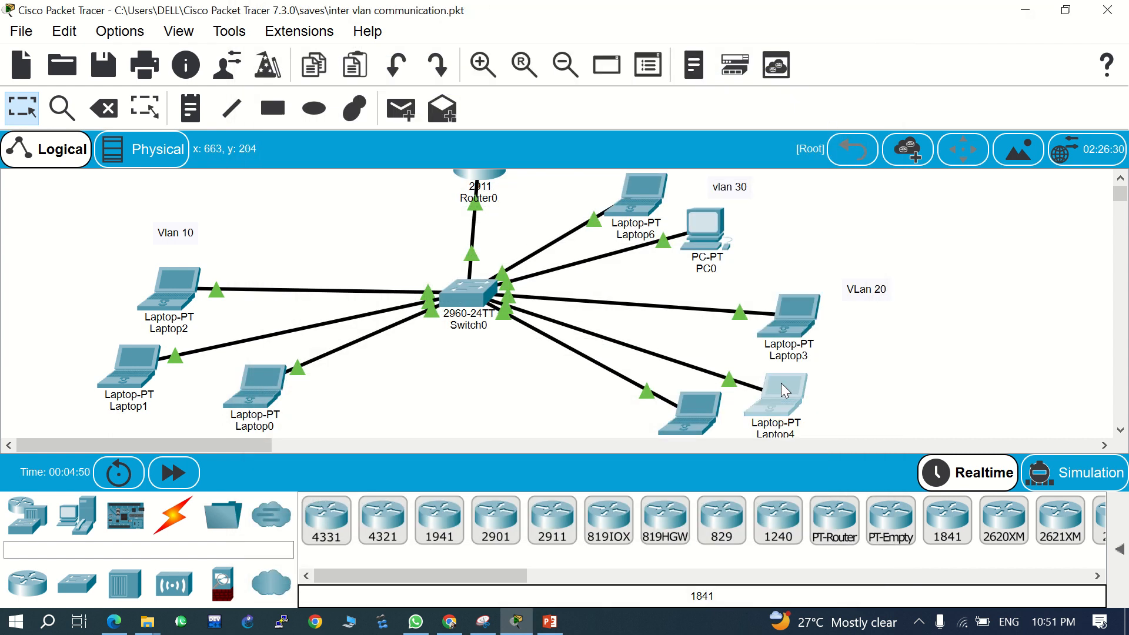
Change the static IP address of Laptop4 in VLAN 20 to 192.168.20.11
click(786, 390)
click(422, 38)
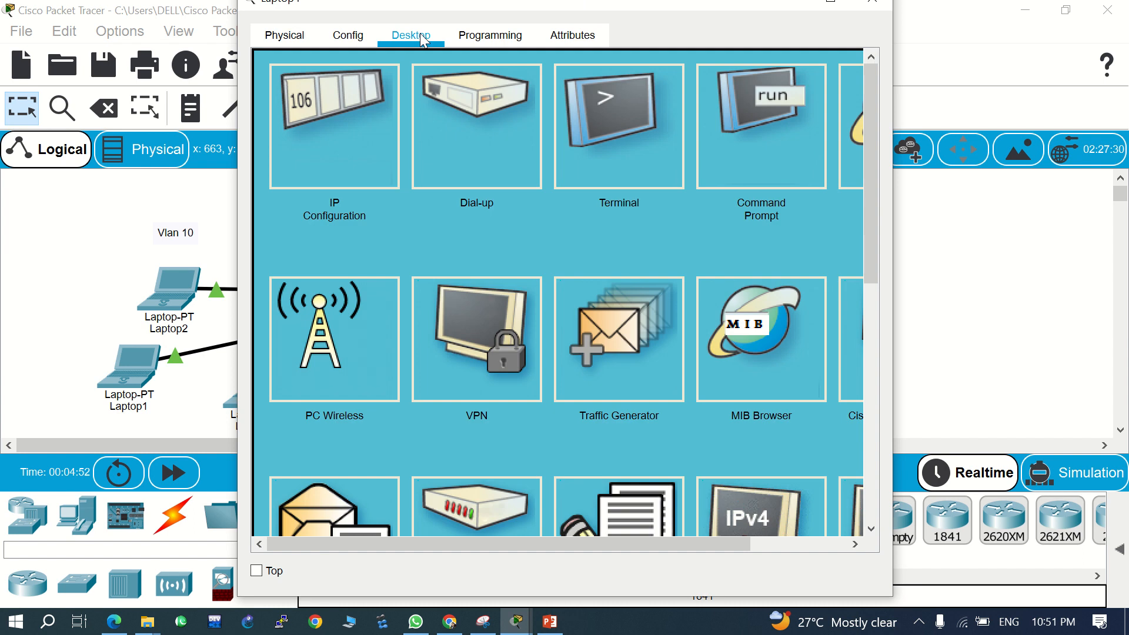
click(348, 171)
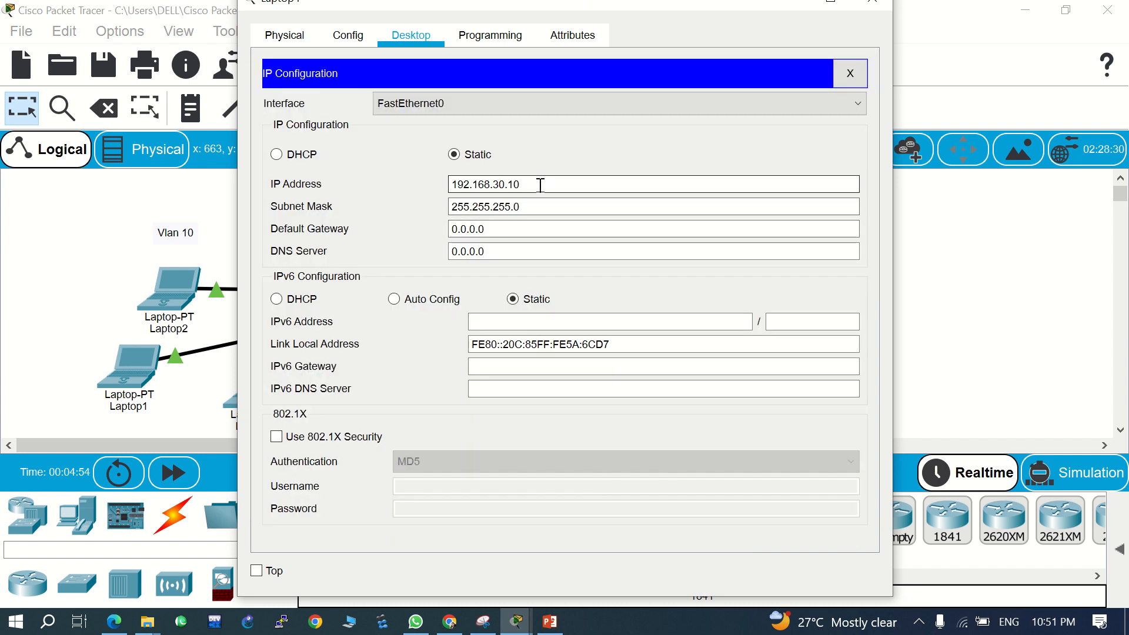
key(BackSpace)
key(BackSpace)
key(BackSpace)
key(BackSpace)
key(BackSpace)
text(20)
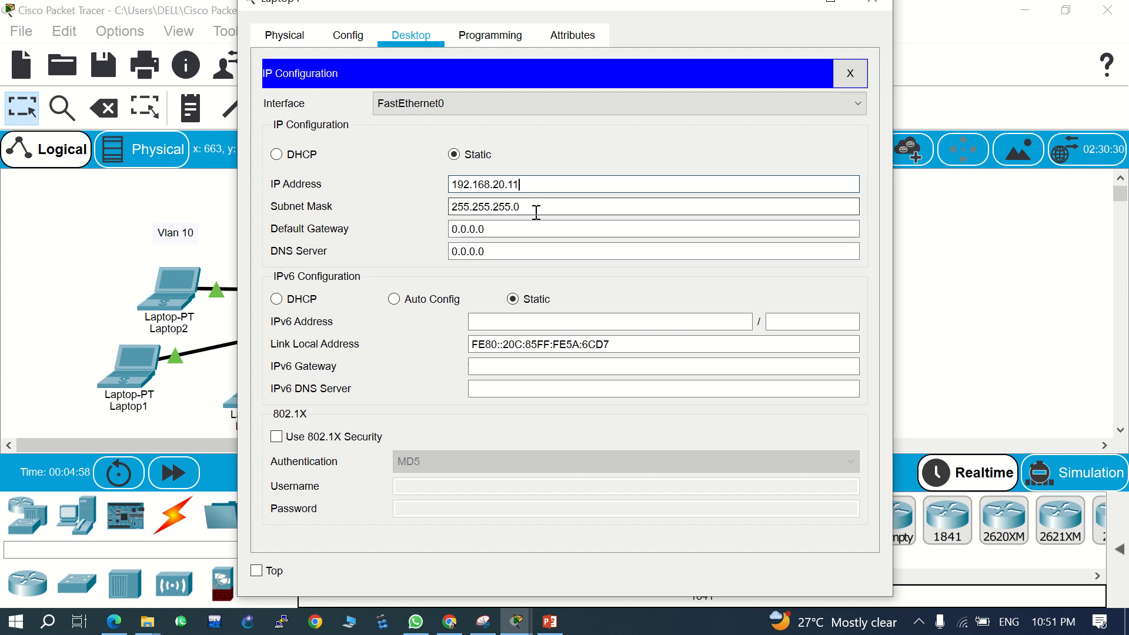
click(871, 6)
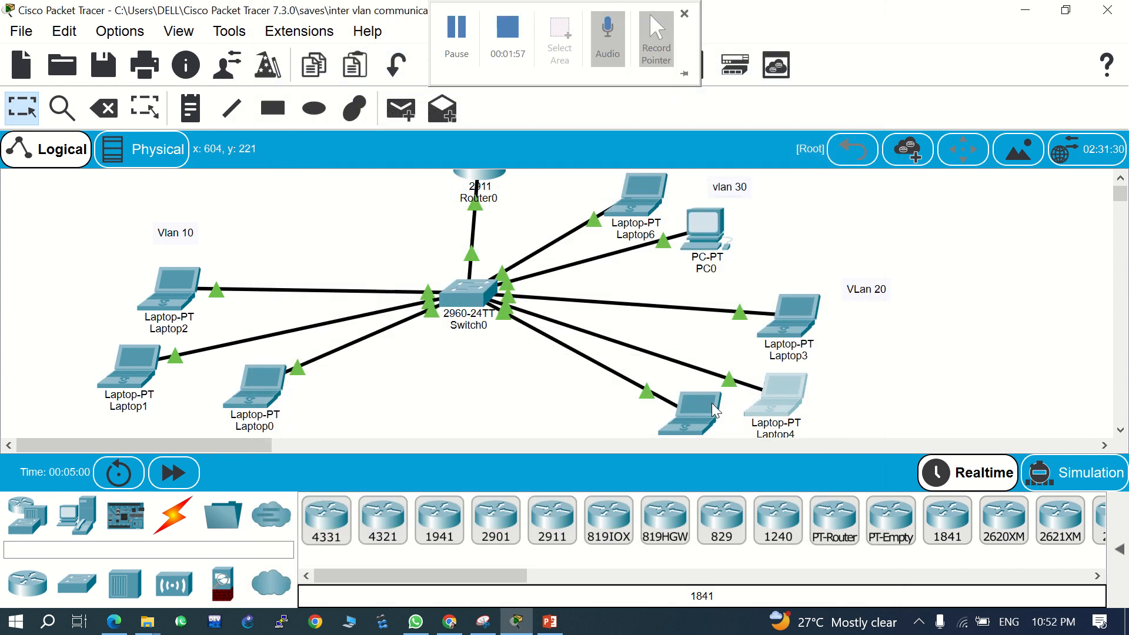
Give the remaining VLAN 20 laptop, next to Laptop4, the static IP address 192.168.20.12
click(692, 409)
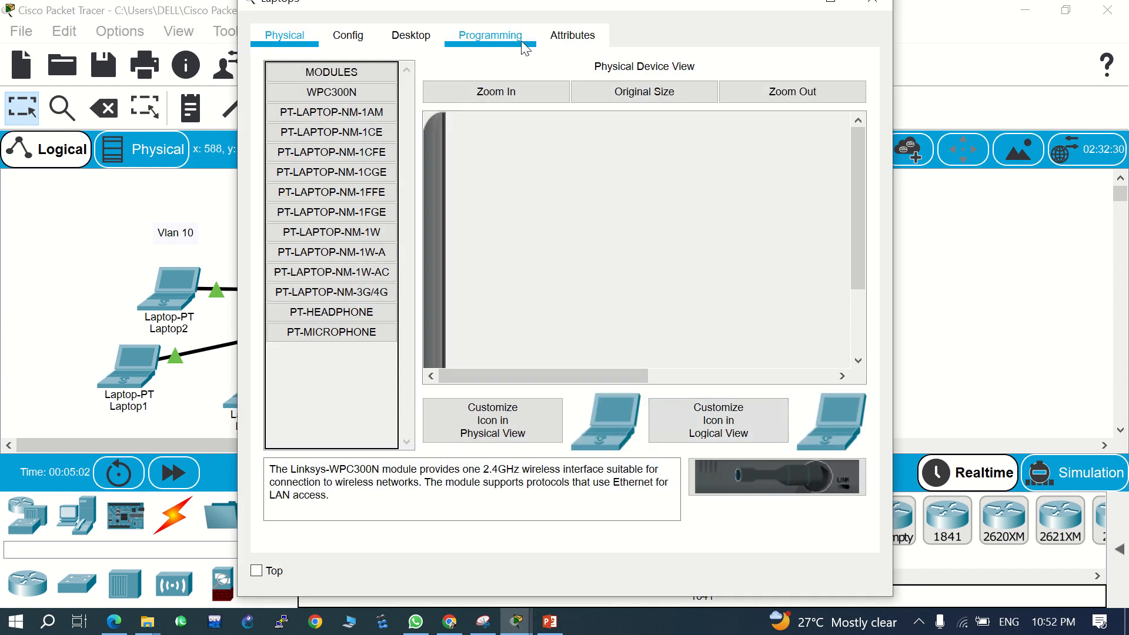
click(410, 35)
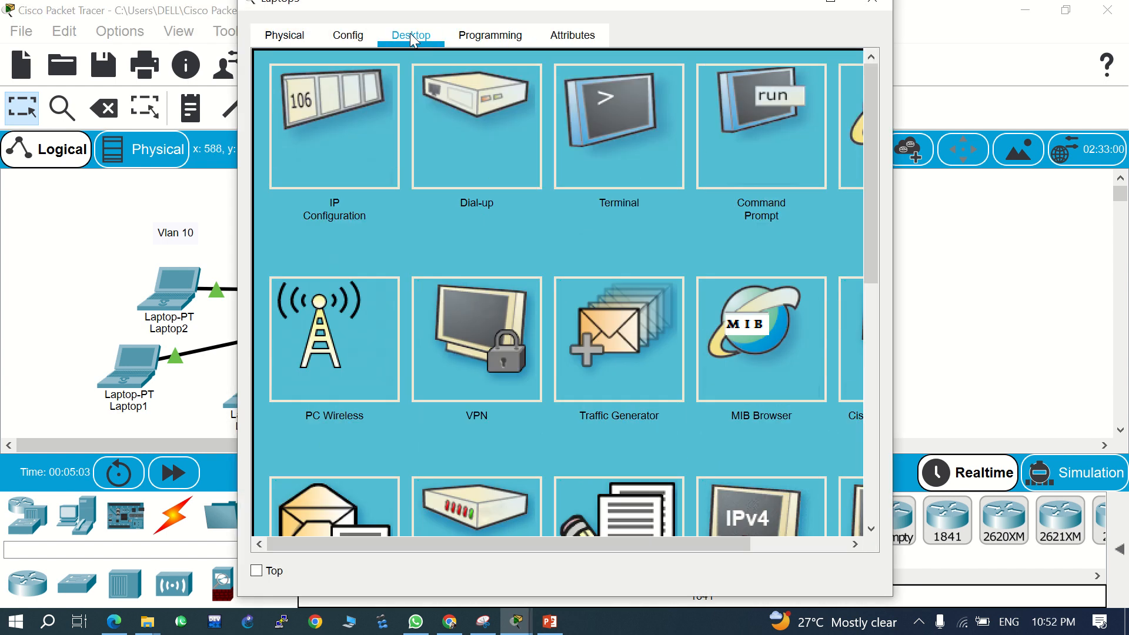
click(354, 124)
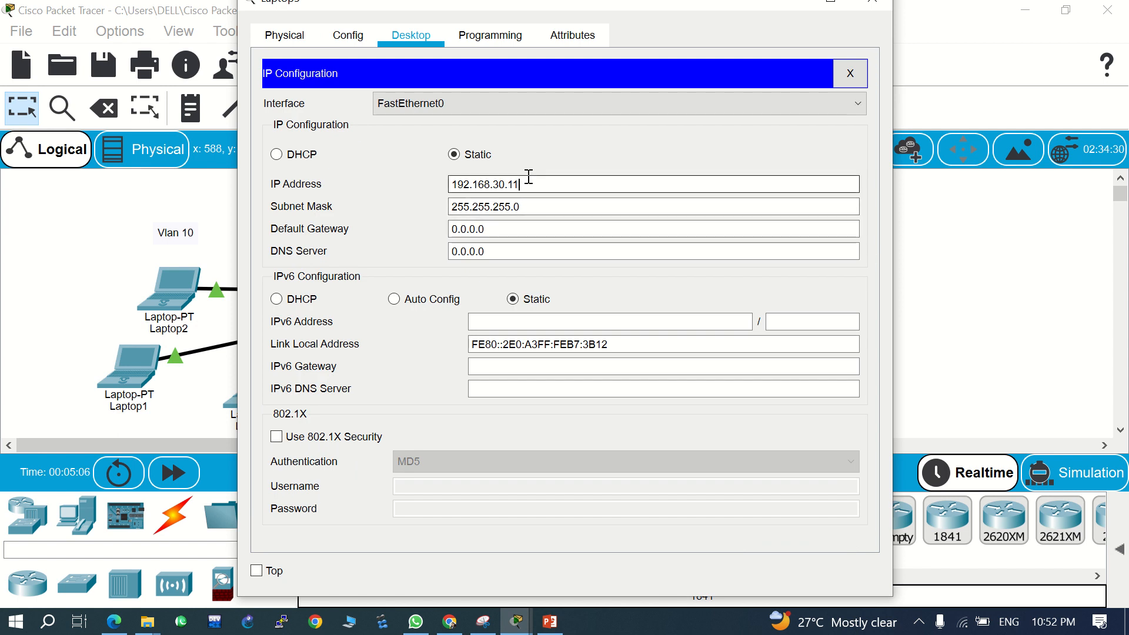
key(BackSpace)
key(BackSpace)
key(BackSpace)
key(BackSpace)
key(BackSpace)
text(2)
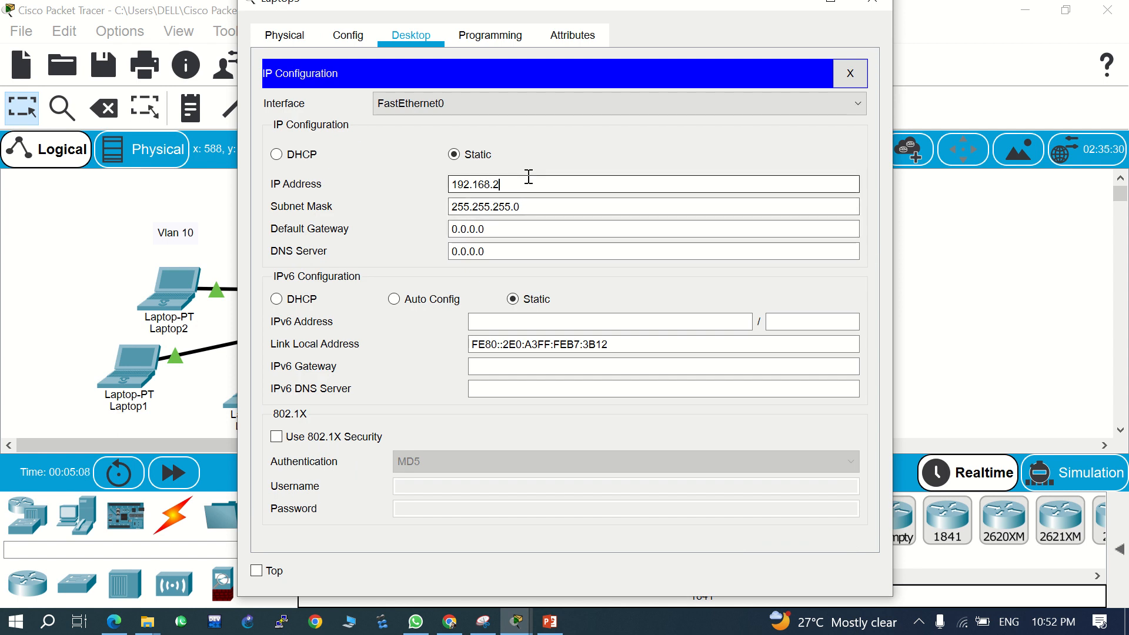
text(0.12)
click(872, 3)
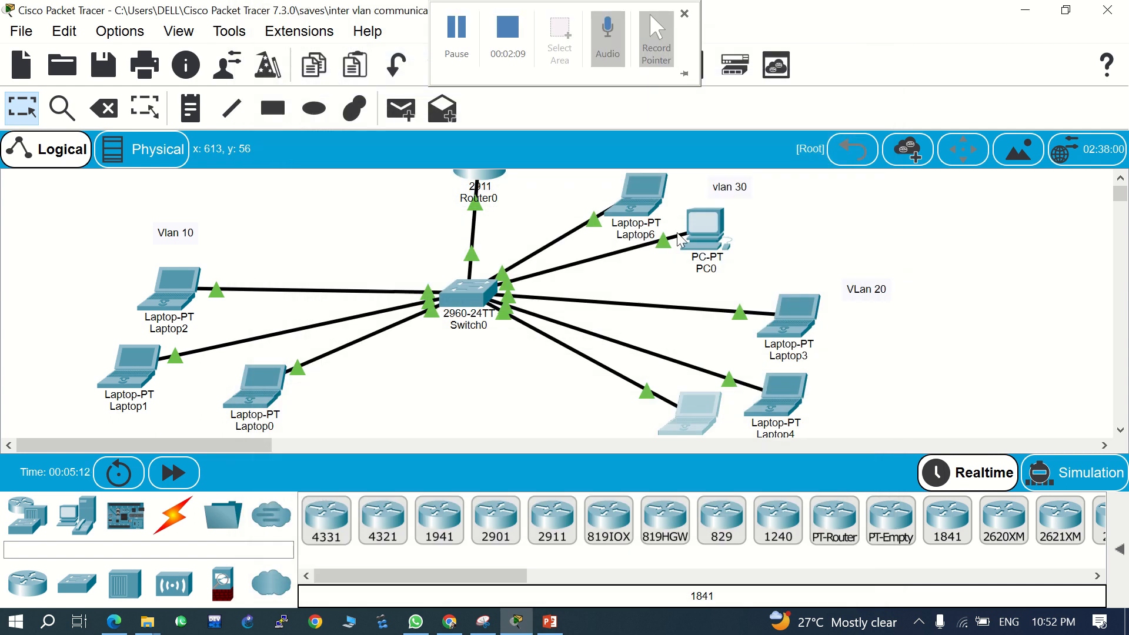
Ping 192.168.20.10 from Laptop2's command prompt to test communication between VLAN 10 and VLAN 20
click(172, 293)
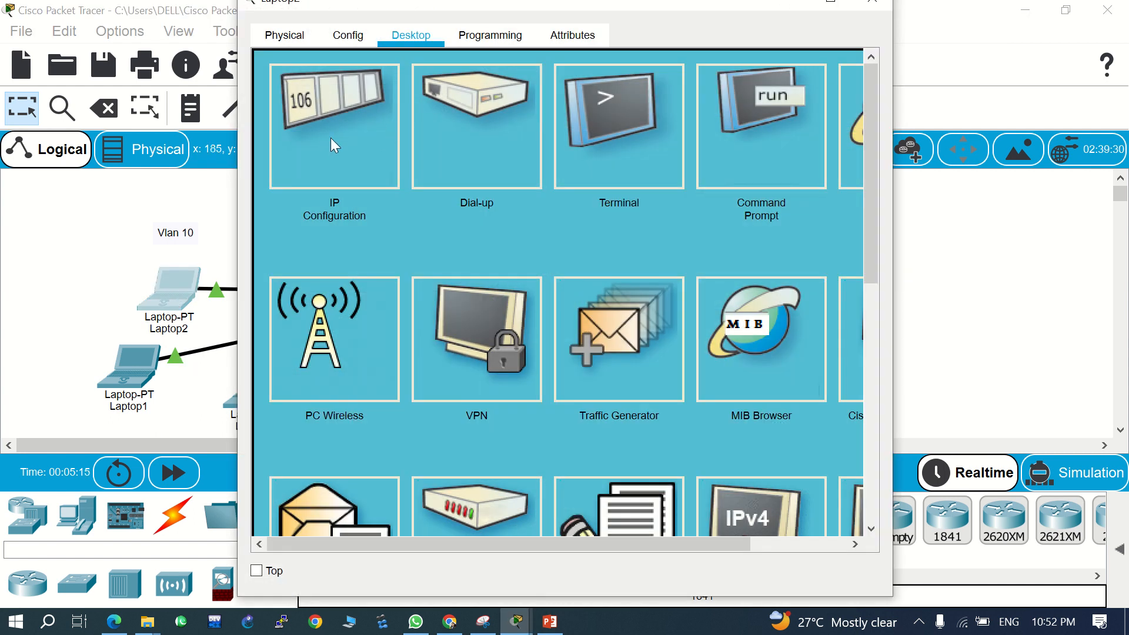
click(746, 182)
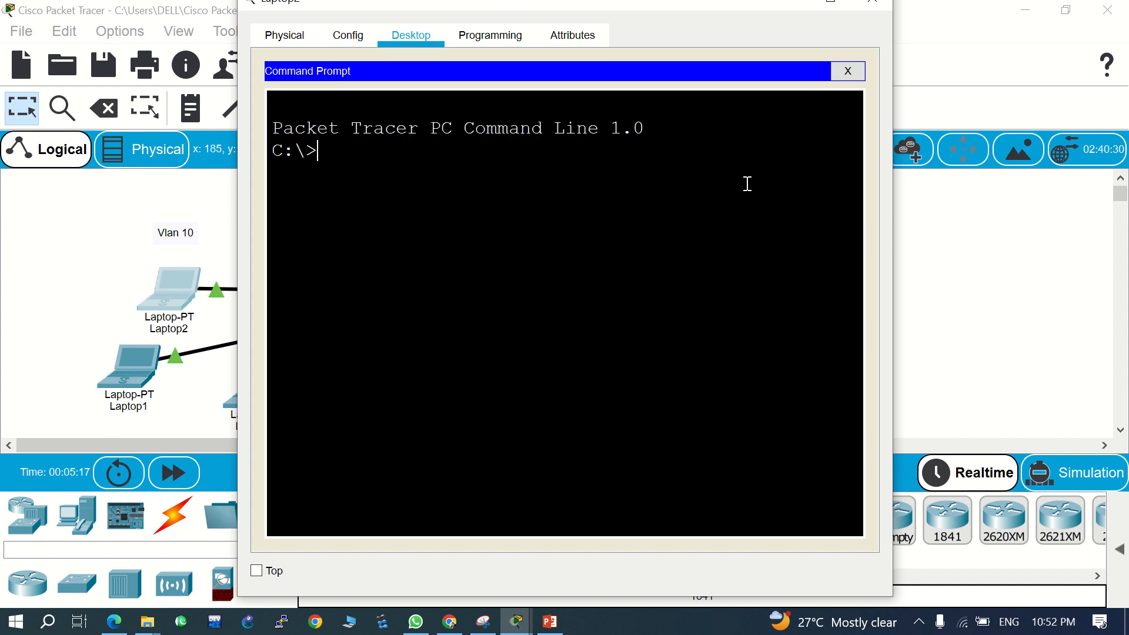
text(ping 192.168.20)
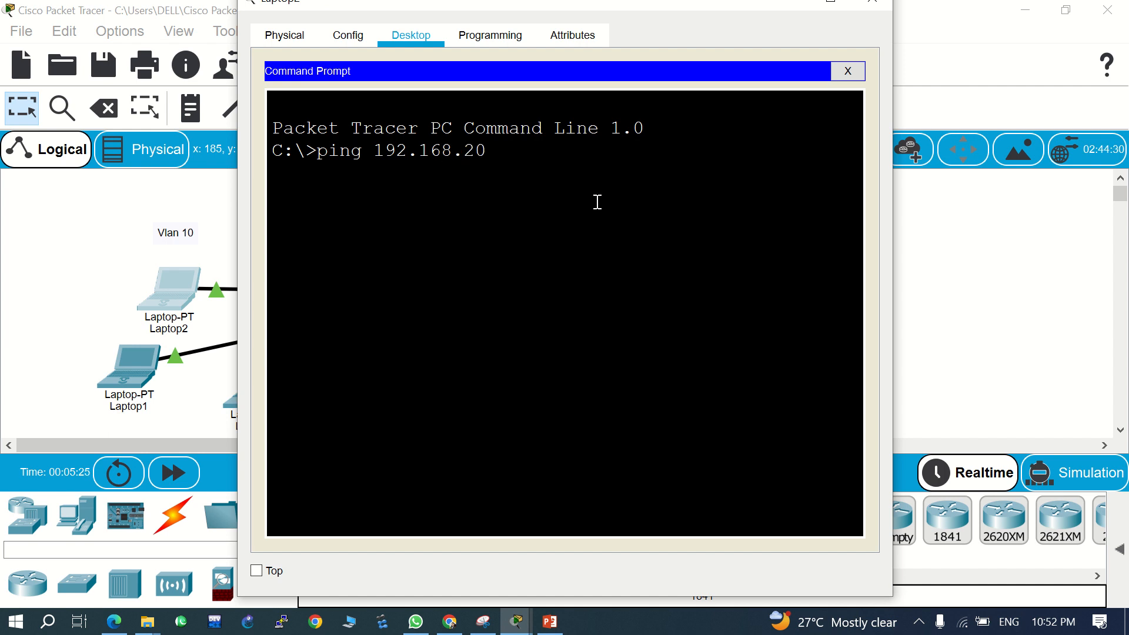
text(.10)
key(Return)
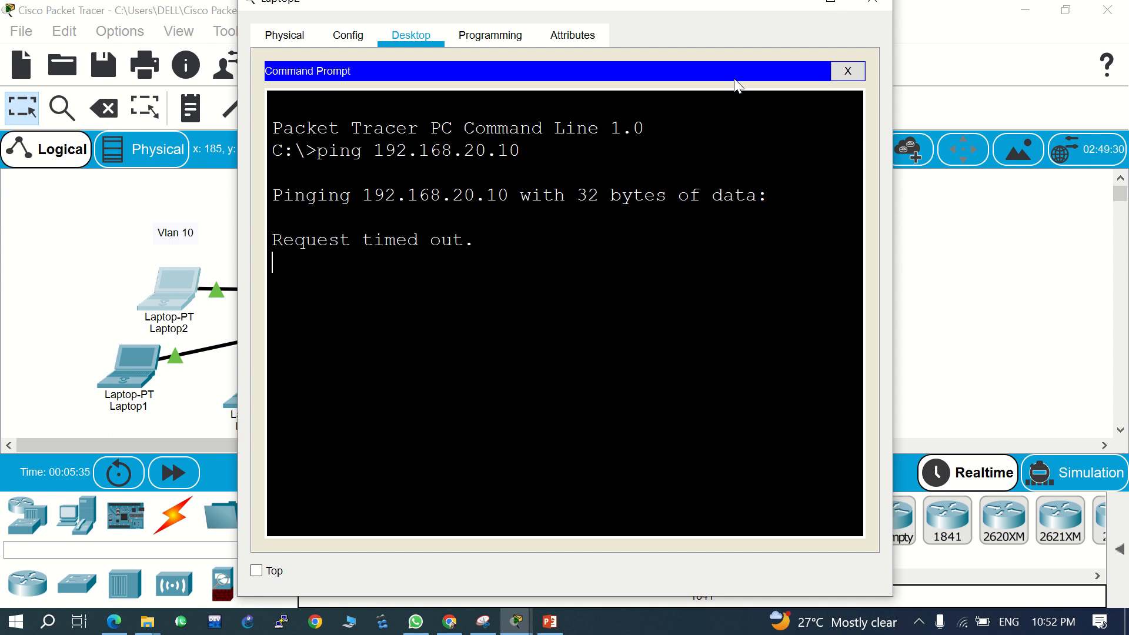
Close Laptop2's window and open Switch0's command line maximized at its user prompt
click(872, 4)
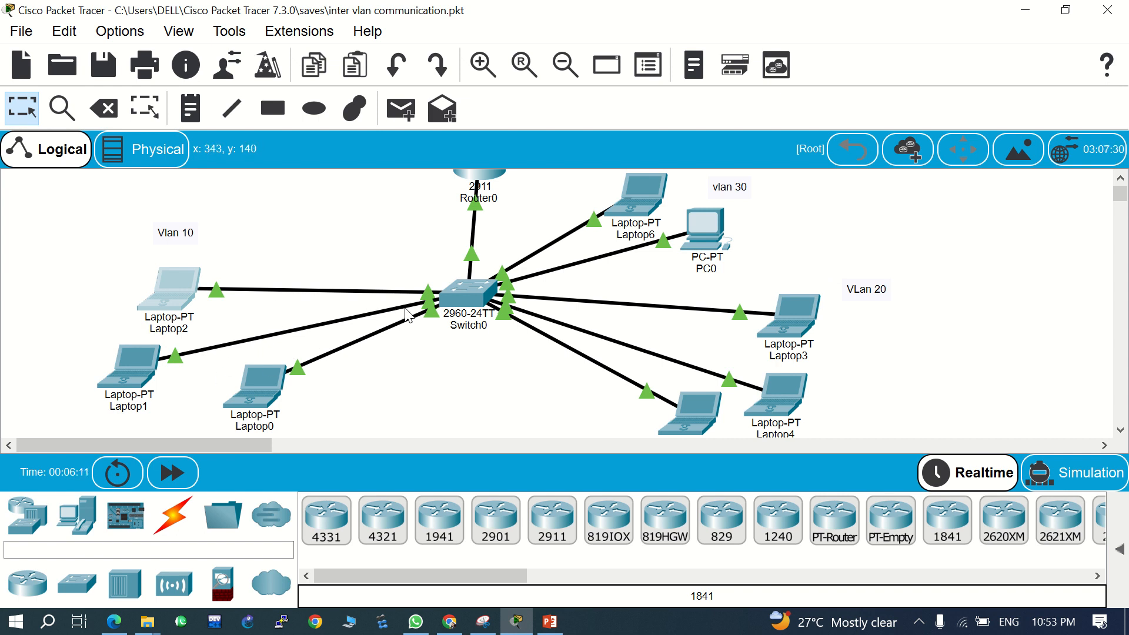
scroll(471, 269, up, 1)
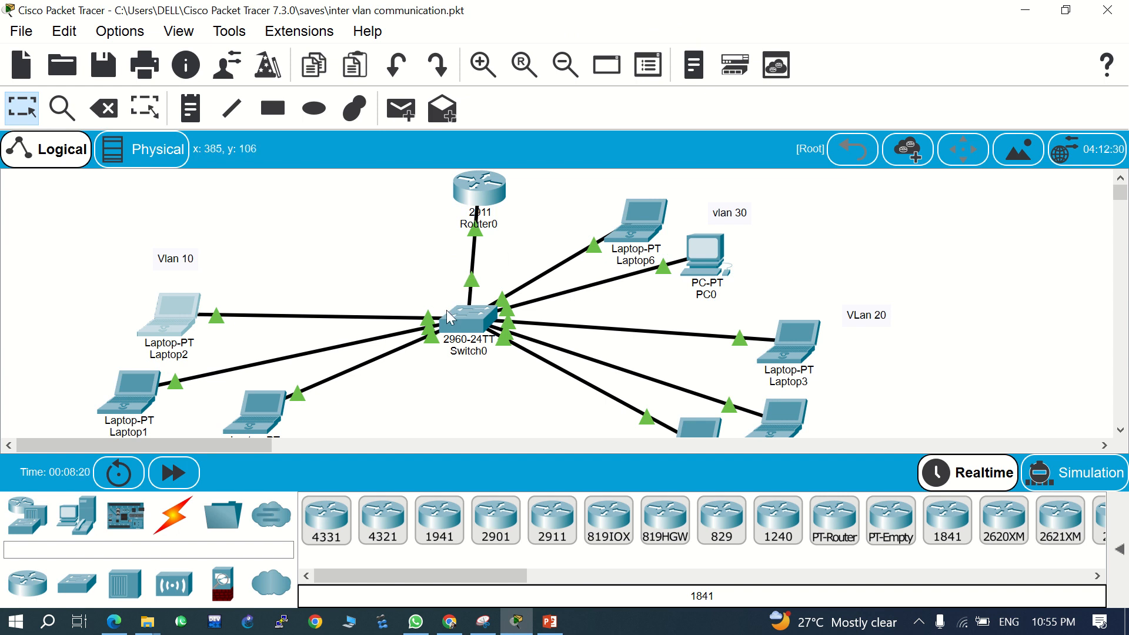
click(471, 312)
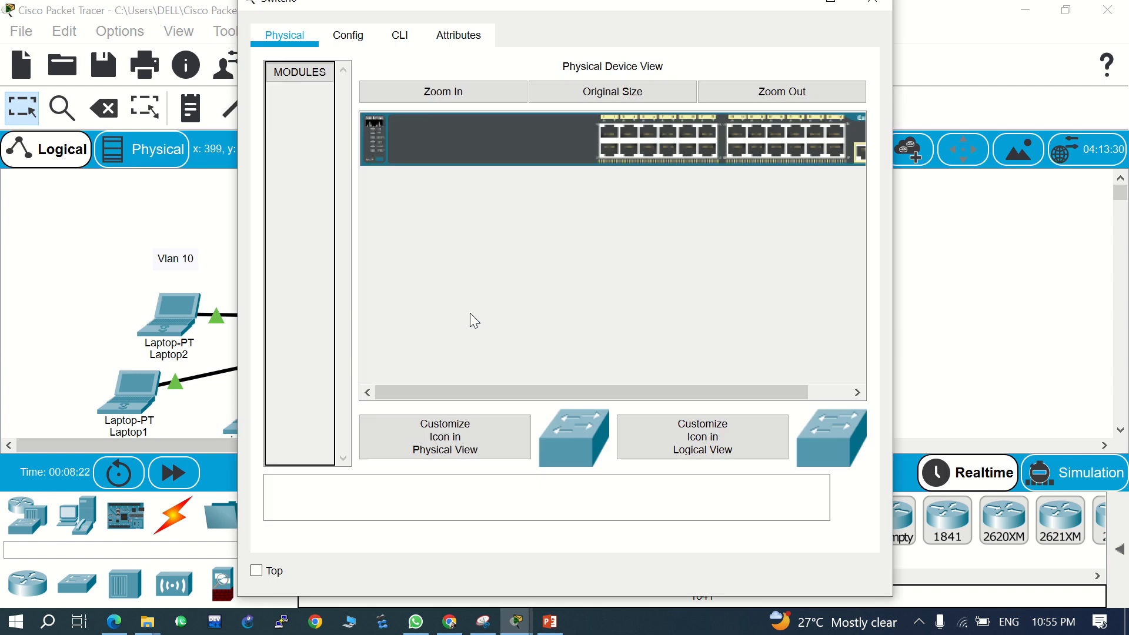
click(399, 40)
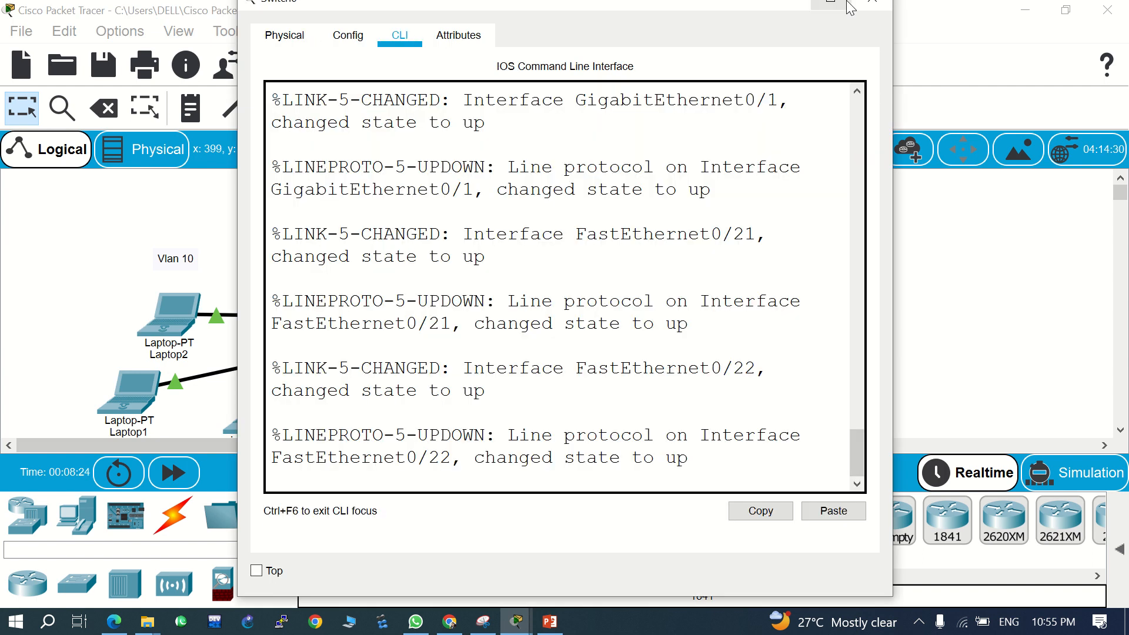
click(835, 4)
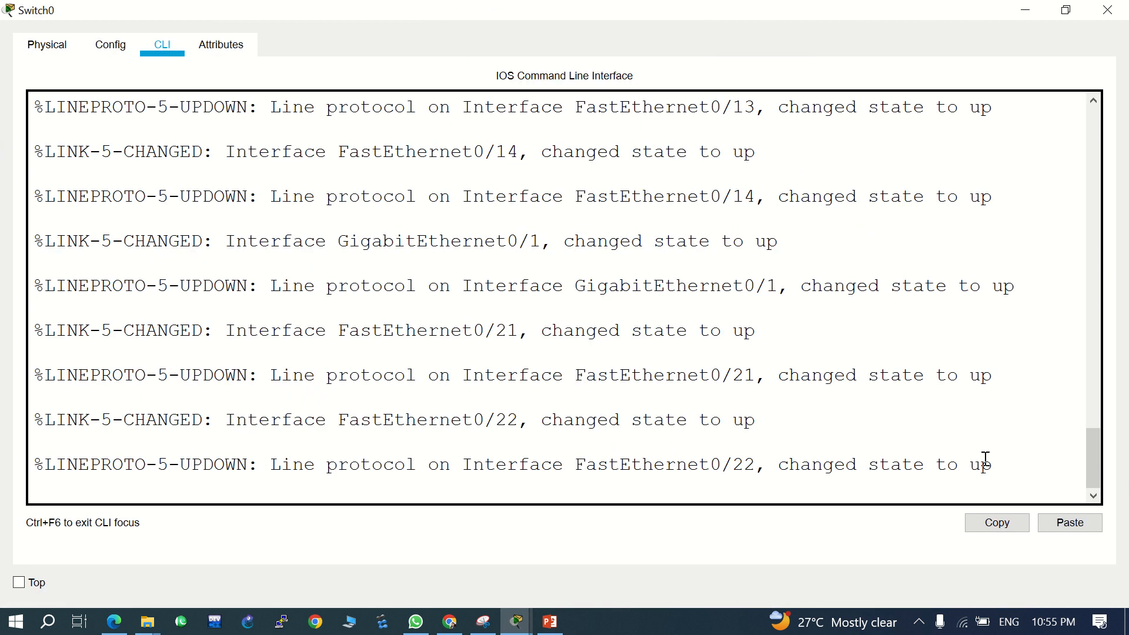
key(Return)
key(Return)
key(Return)
key(Return)
key(Return)
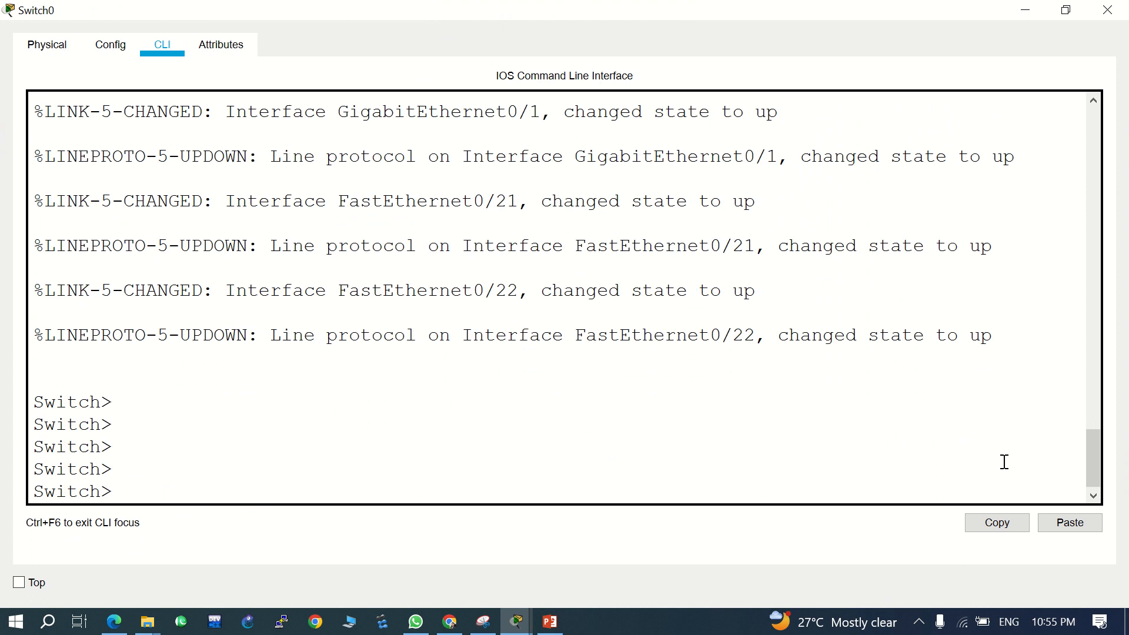
Enter privileged EXEC mode on Switch0 with the en command
text(en)
key(Return)
key(Return)
key(Return)
key(Return)
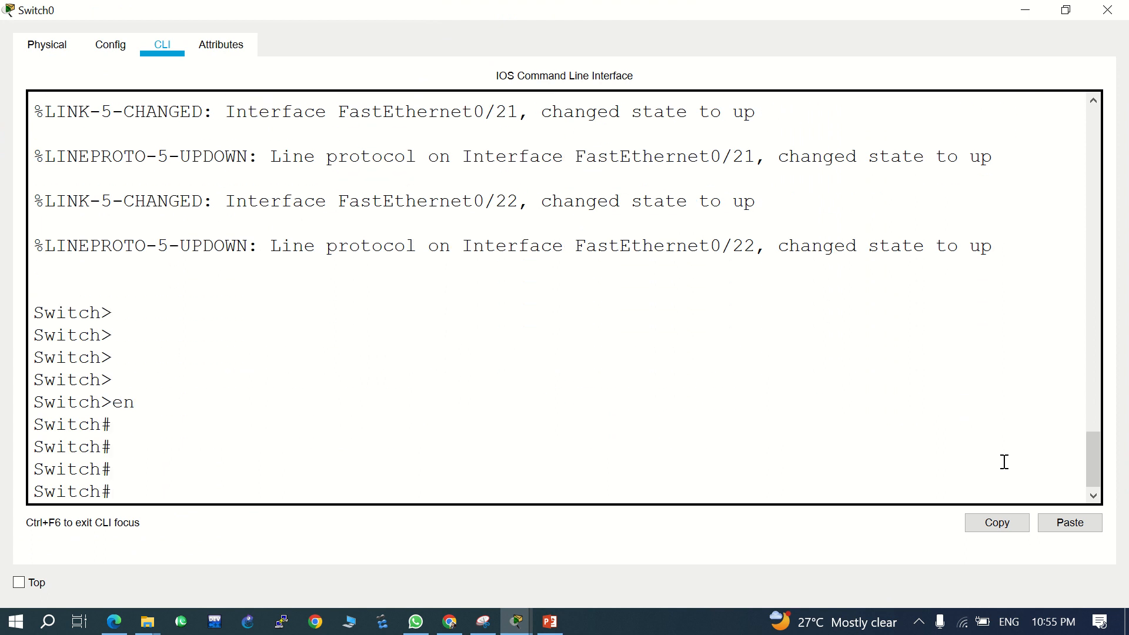
Try to list Switch0's trunk ports with the command show trunk
text(show trunk)
key(Return)
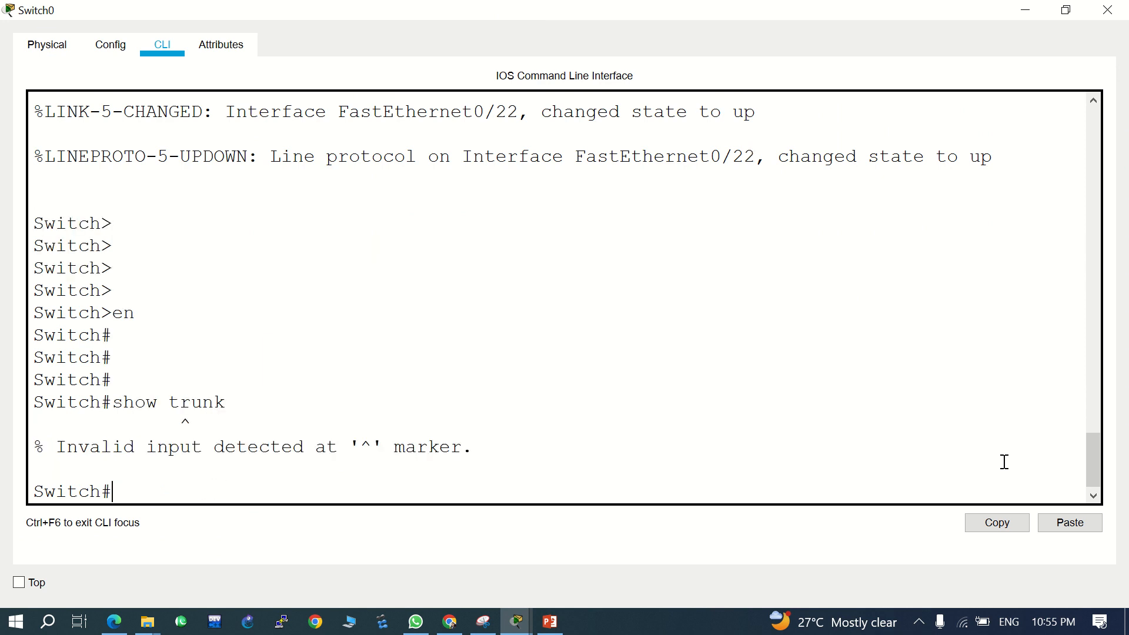
key(Return)
key(Return)
key(Return)
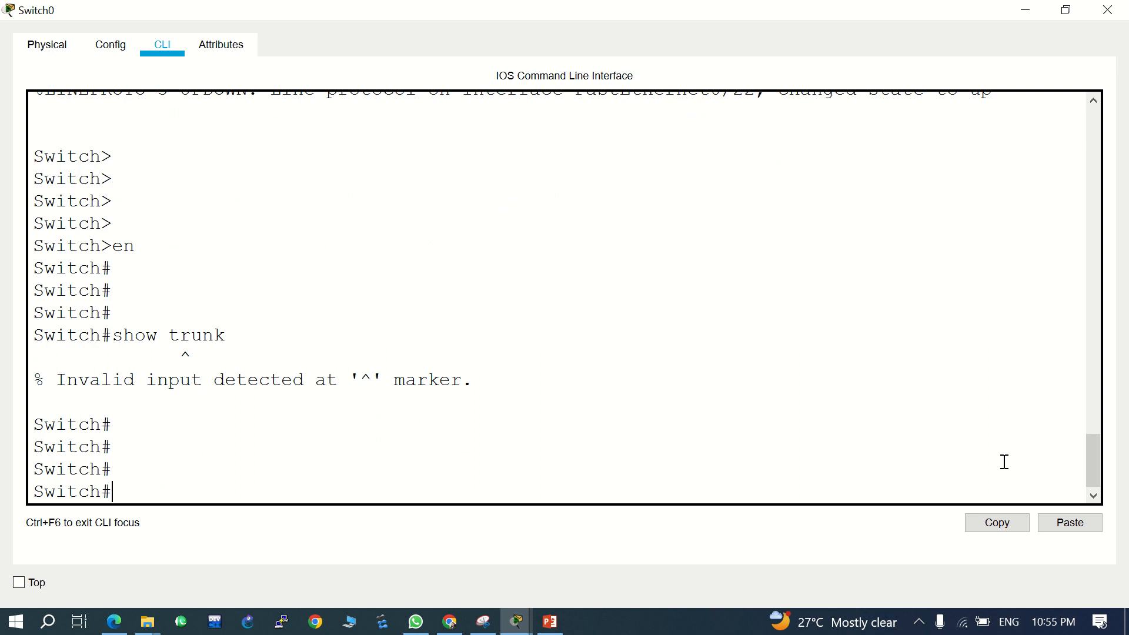
Run show interfaces trunk on Switch0 and review the trunk port's mode, encapsulation and allowed VLANs
text(show int)
key(Tab)
text(tr)
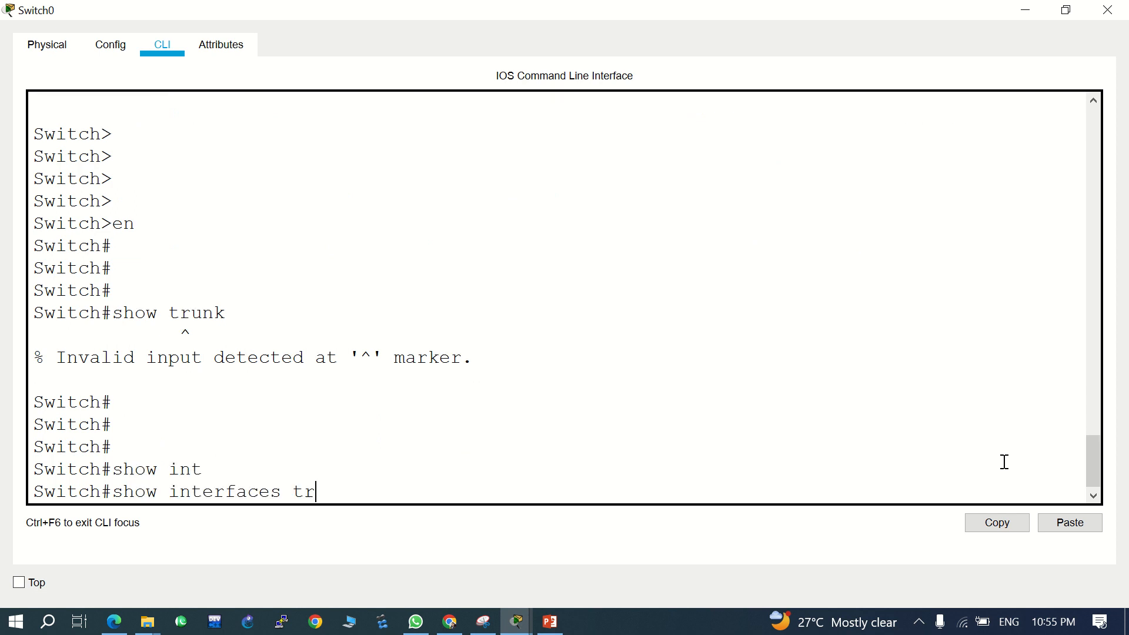
key(Tab)
key(Return)
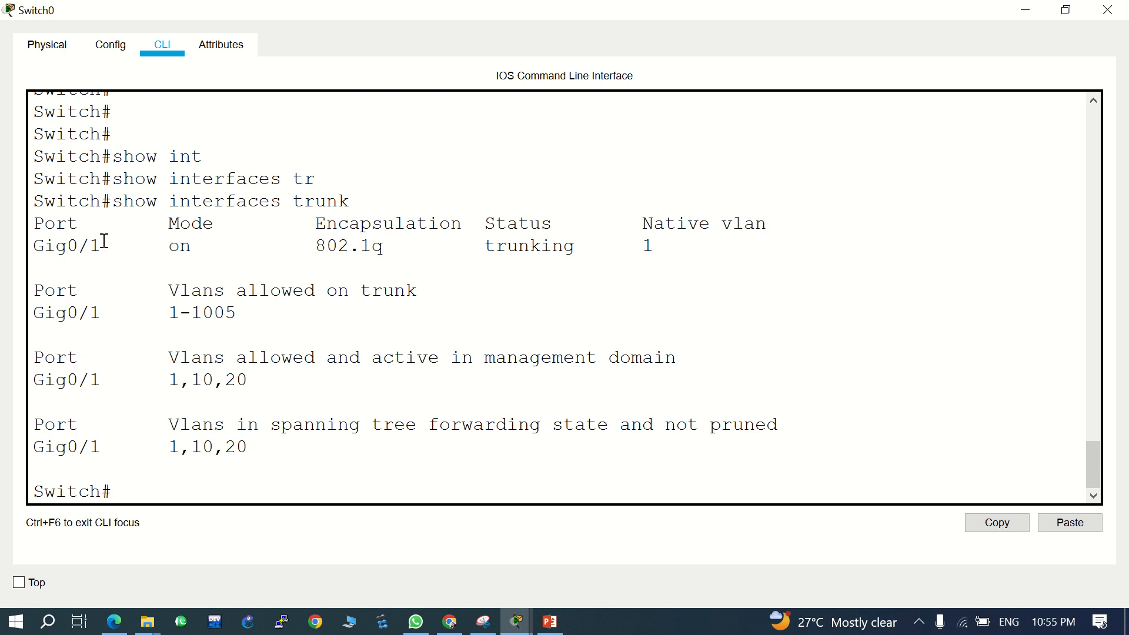
scroll(176, 242, up, 2)
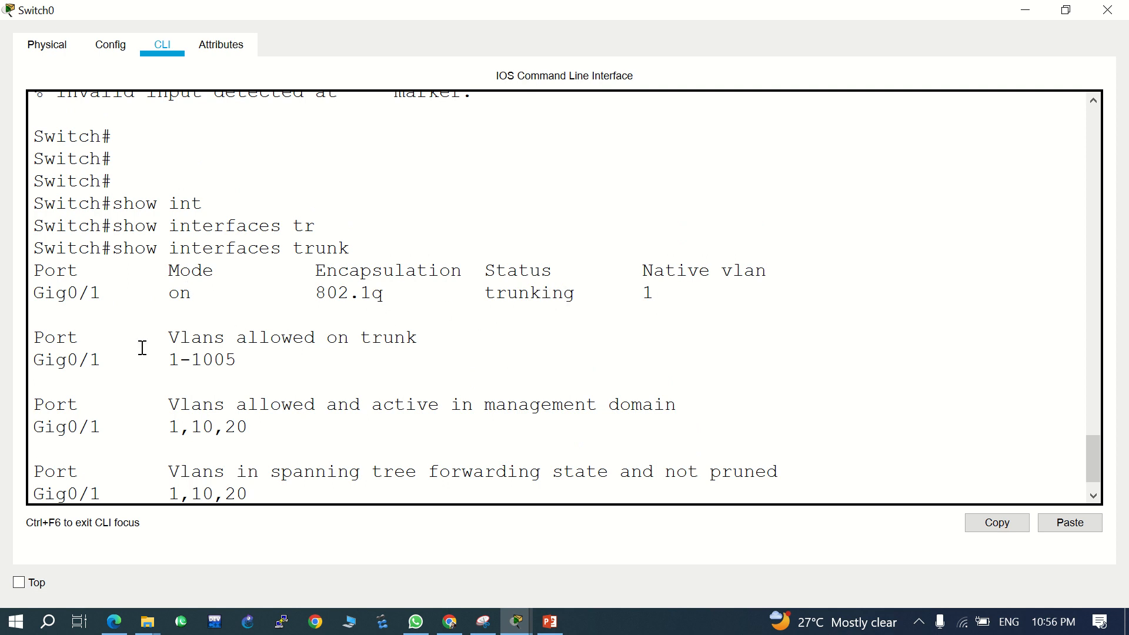
scroll(142, 347, down, 1)
scroll(142, 348, up, 5)
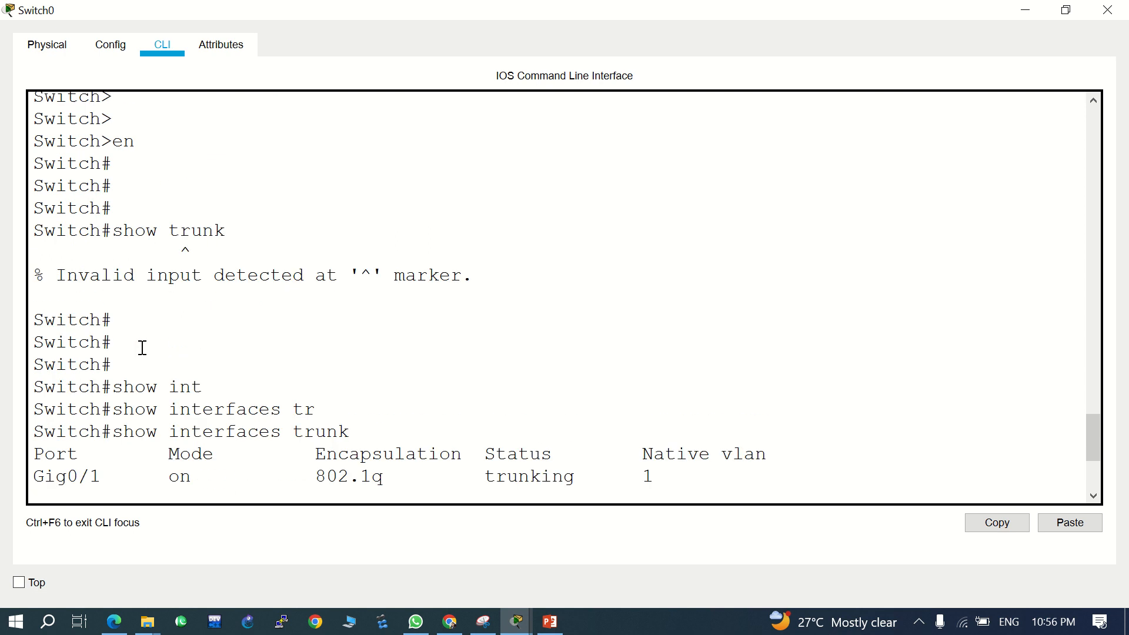
Try to display the switch's VLAN interfaces with the command show interfaces vlan
key(Return)
key(Return)
key(Return)
key(Return)
key(Return)
text(show )
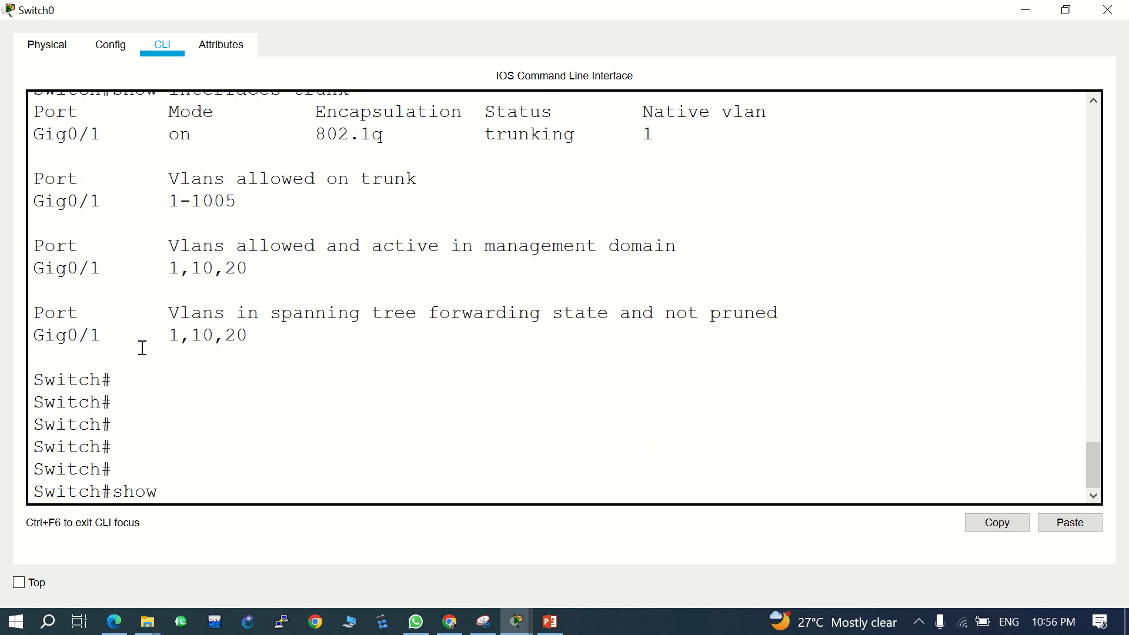
text(int)
key(Tab)
text(v)
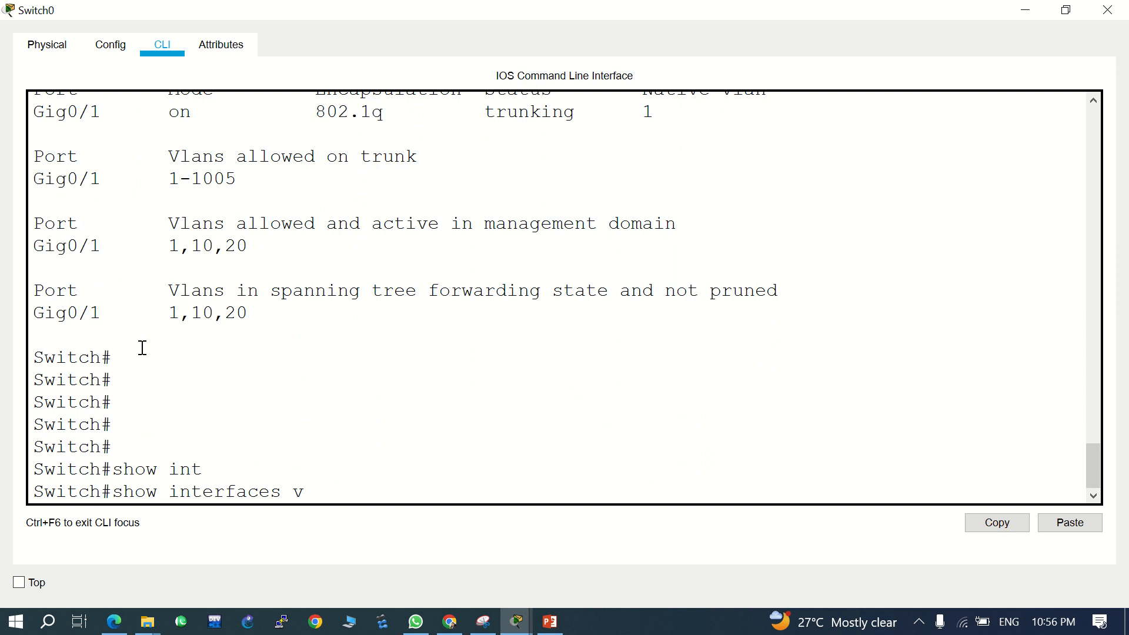
key(Tab)
key(Return)
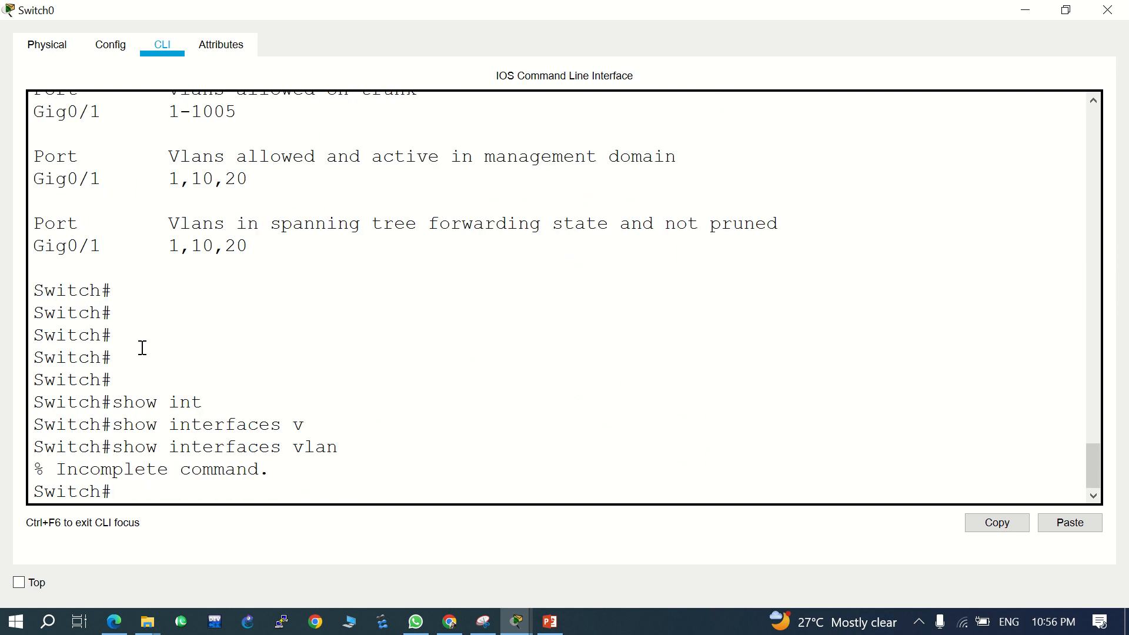
Run show vlan on Switch0, review the ports assigned to each VLAN, and close the switch window
text(show vlan)
key(Return)
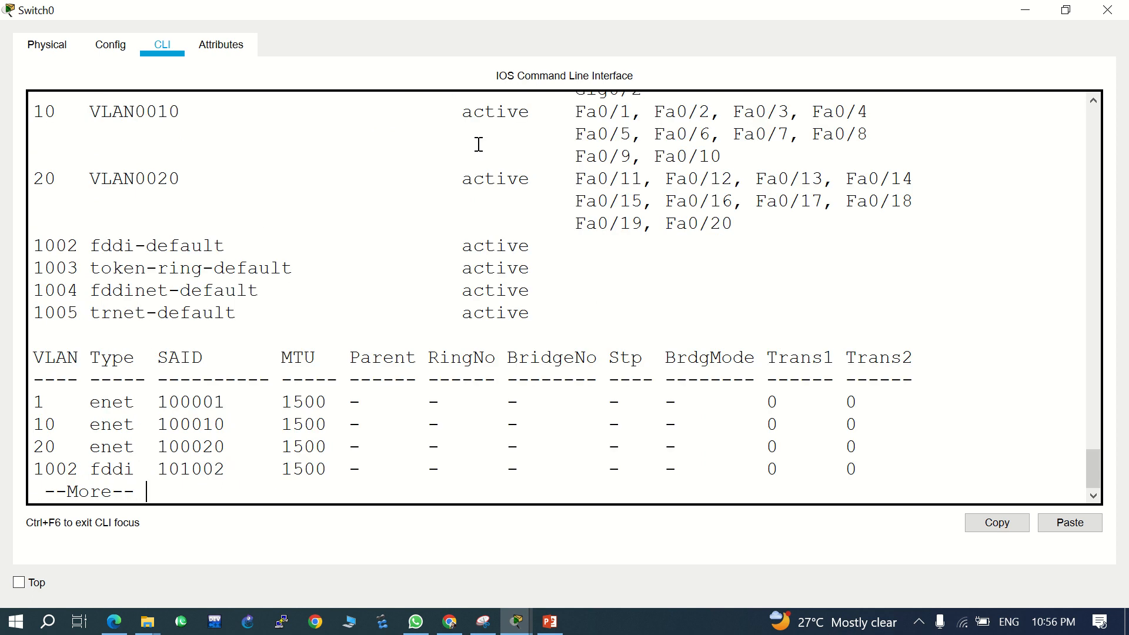
scroll(465, 284, up, 3)
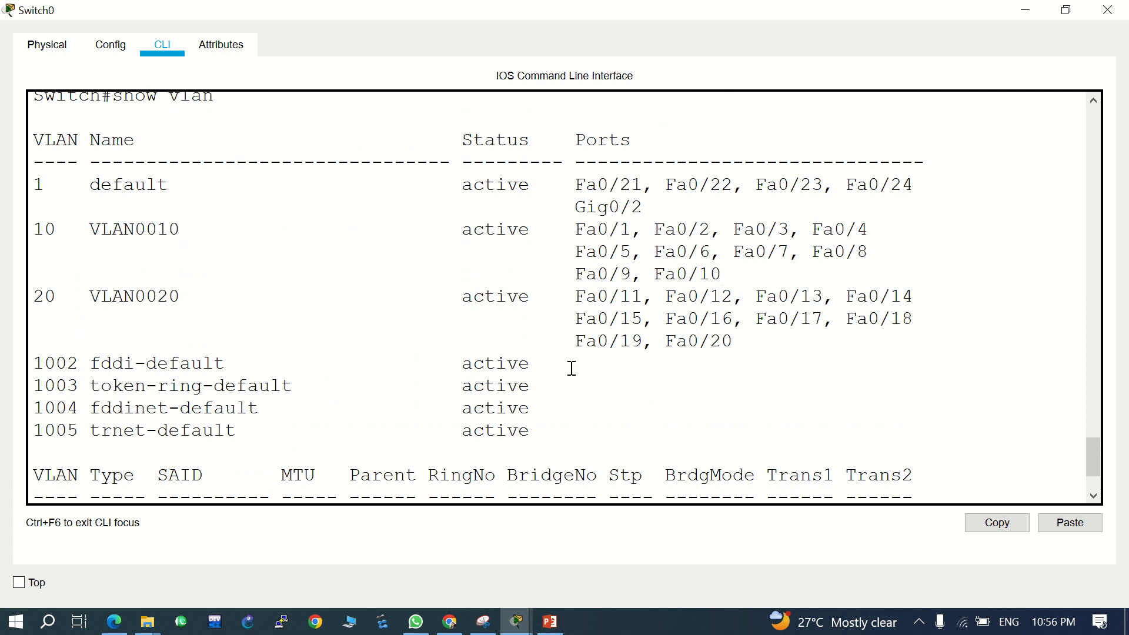
scroll(568, 366, down, 2)
scroll(570, 368, up, 10)
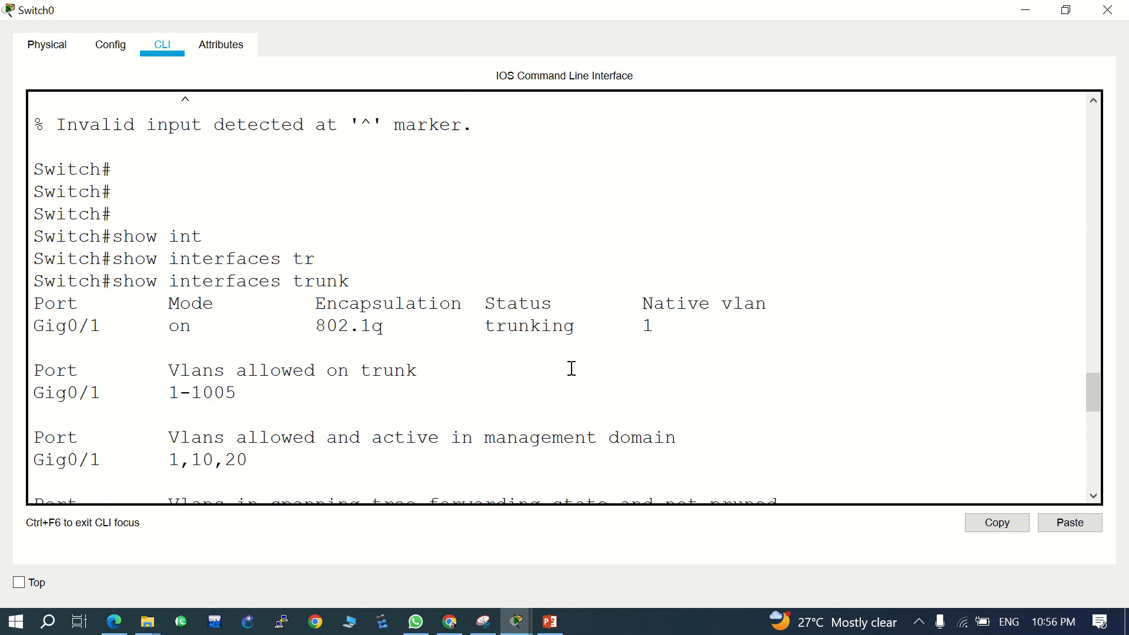
click(1119, 10)
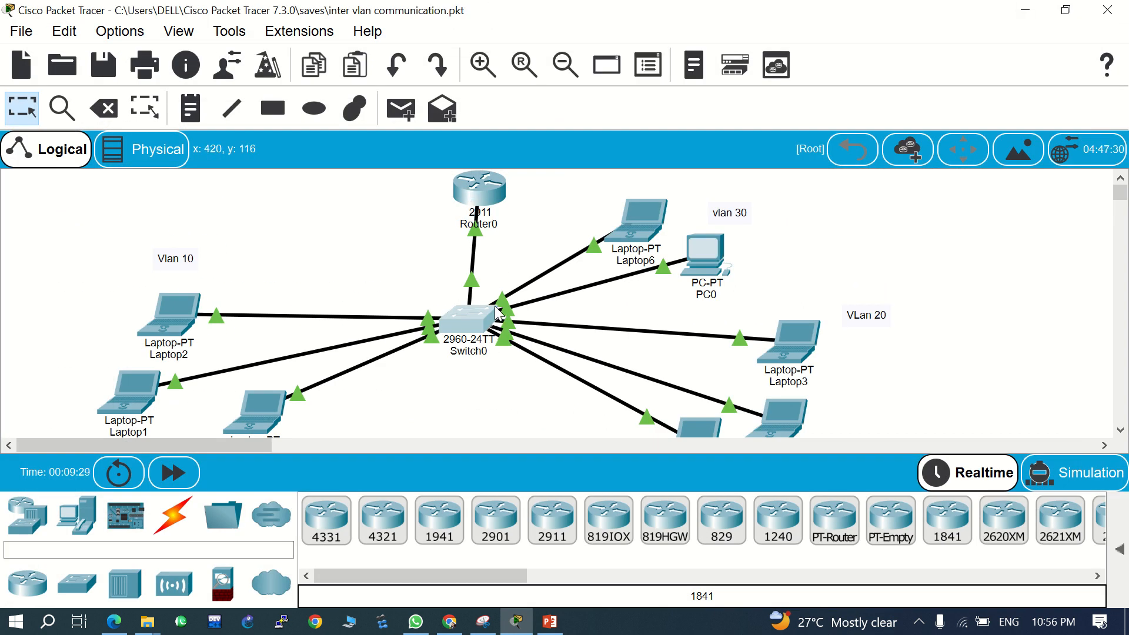
Open Router0's command line maximized at its user prompt
click(479, 188)
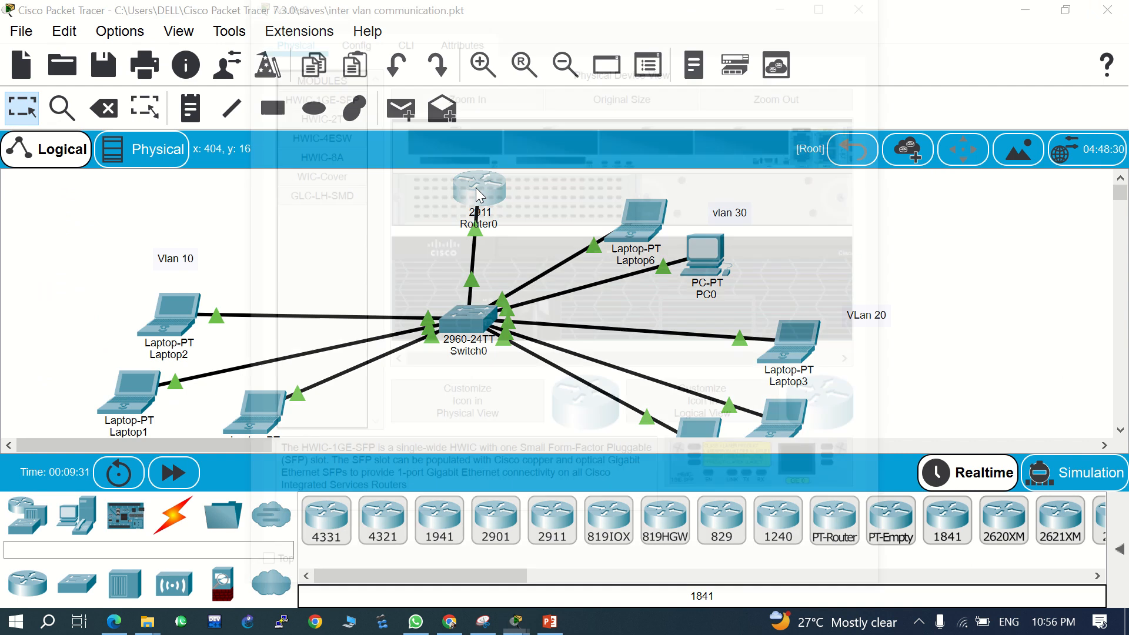
click(400, 36)
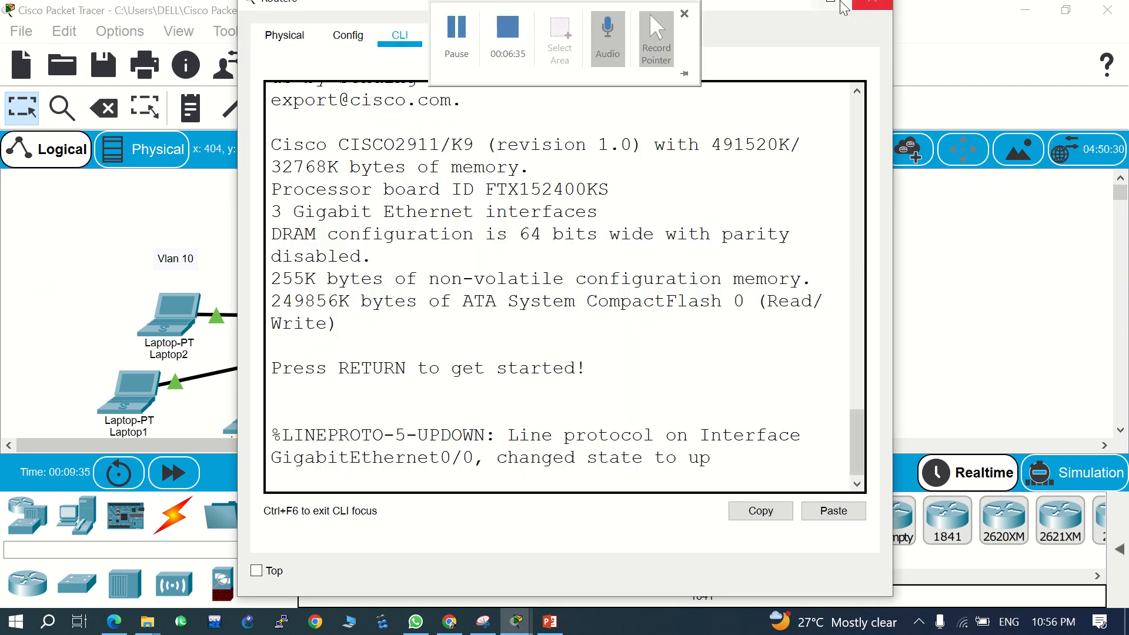
click(832, 5)
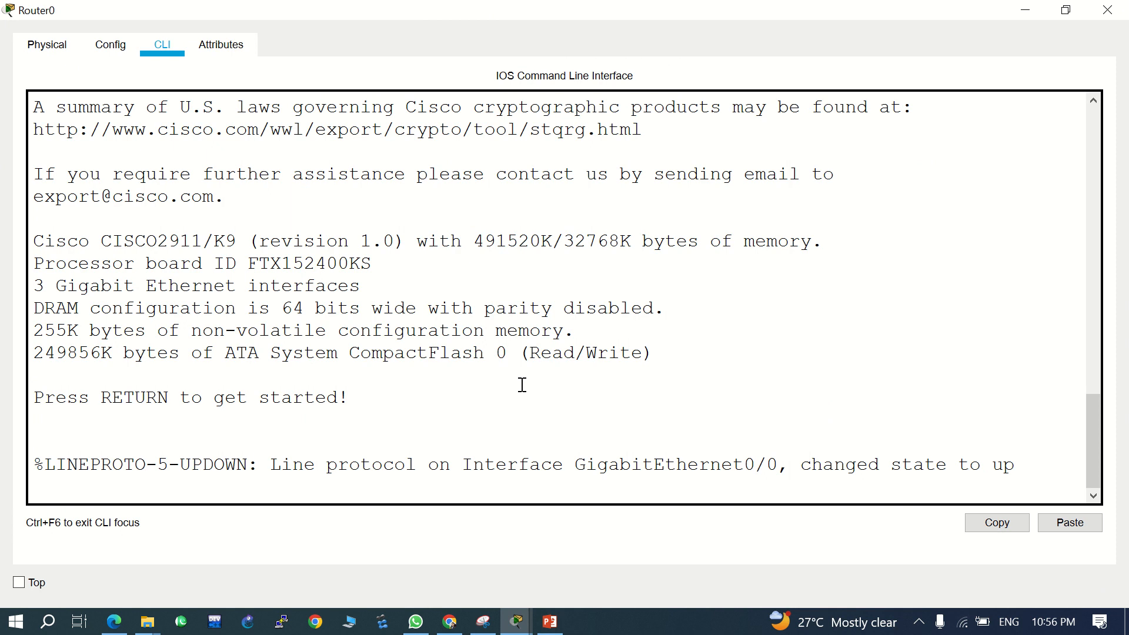
click(1023, 469)
key(Return)
key(Return)
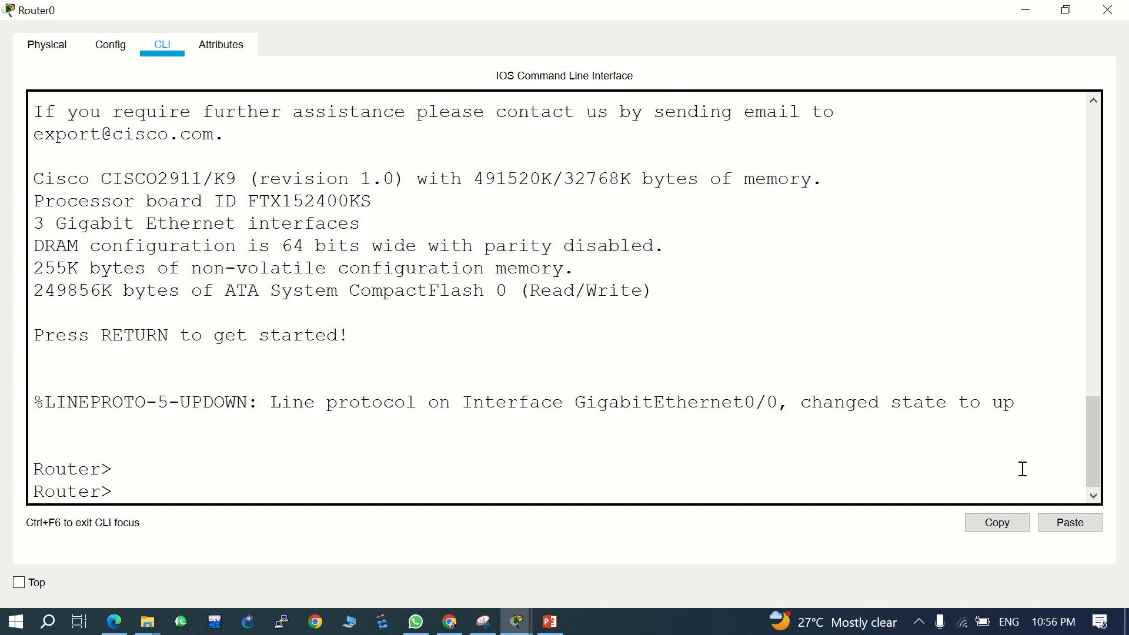
key(Return)
key(Return)
key(Return)
key(Return)
Enter privileged EXEC mode on Router0 with the en command
text(en)
key(Return)
key(Return)
key(Return)
key(Return)
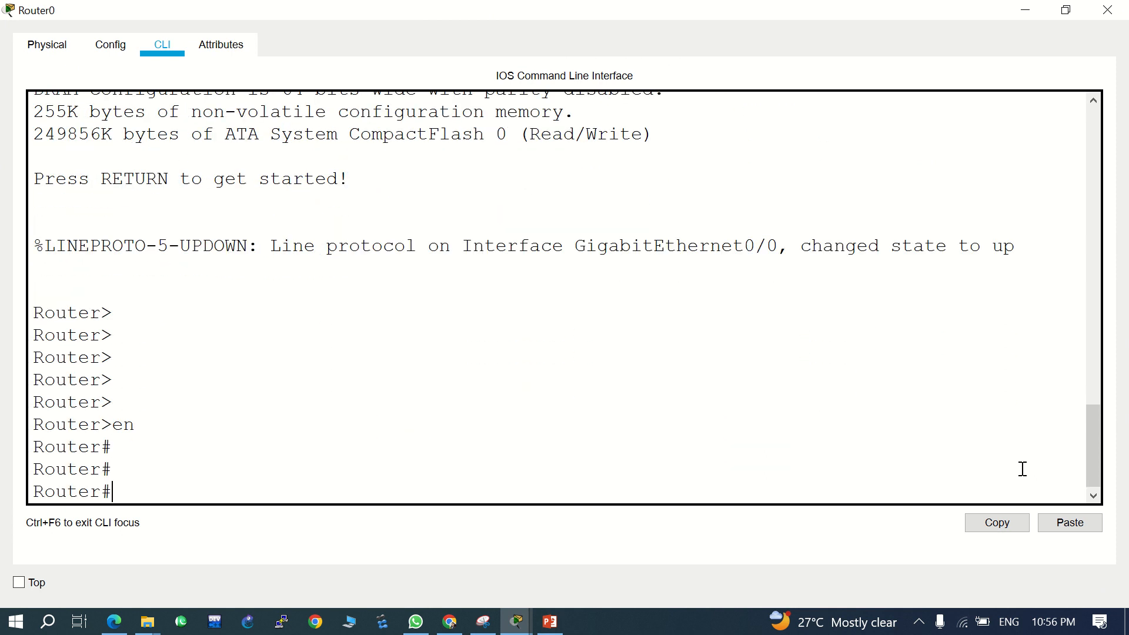
text(conf)
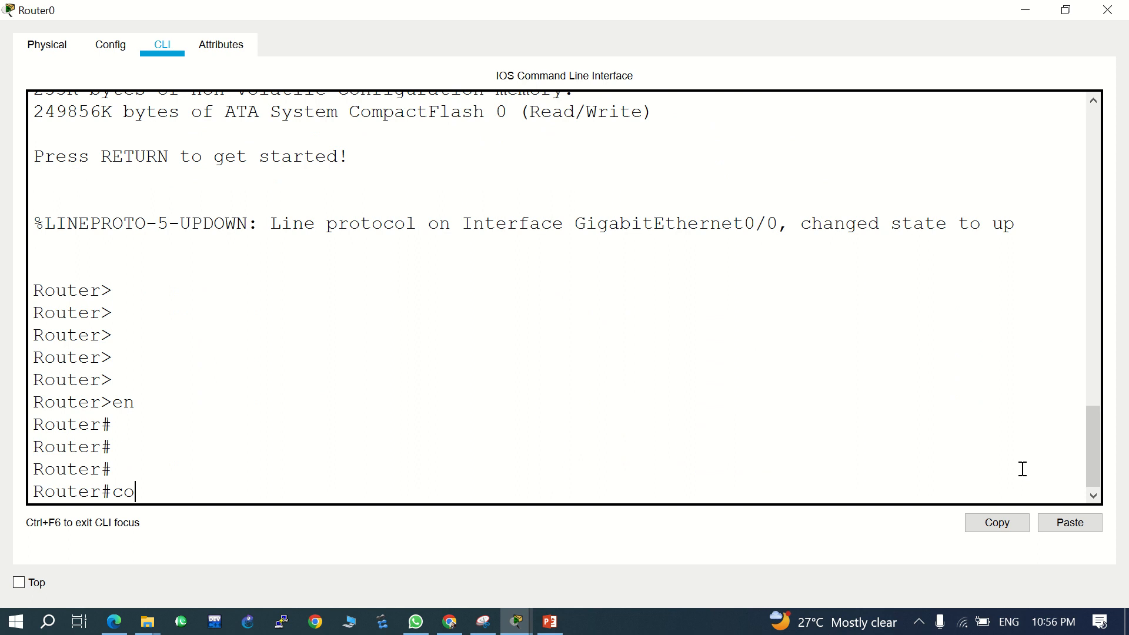
key(Tab)
key(BackSpace)
key(BackSpace)
key(BackSpace)
key(BackSpace)
key(BackSpace)
key(BackSpace)
key(BackSpace)
key(BackSpace)
key(BackSpace)
key(BackSpace)
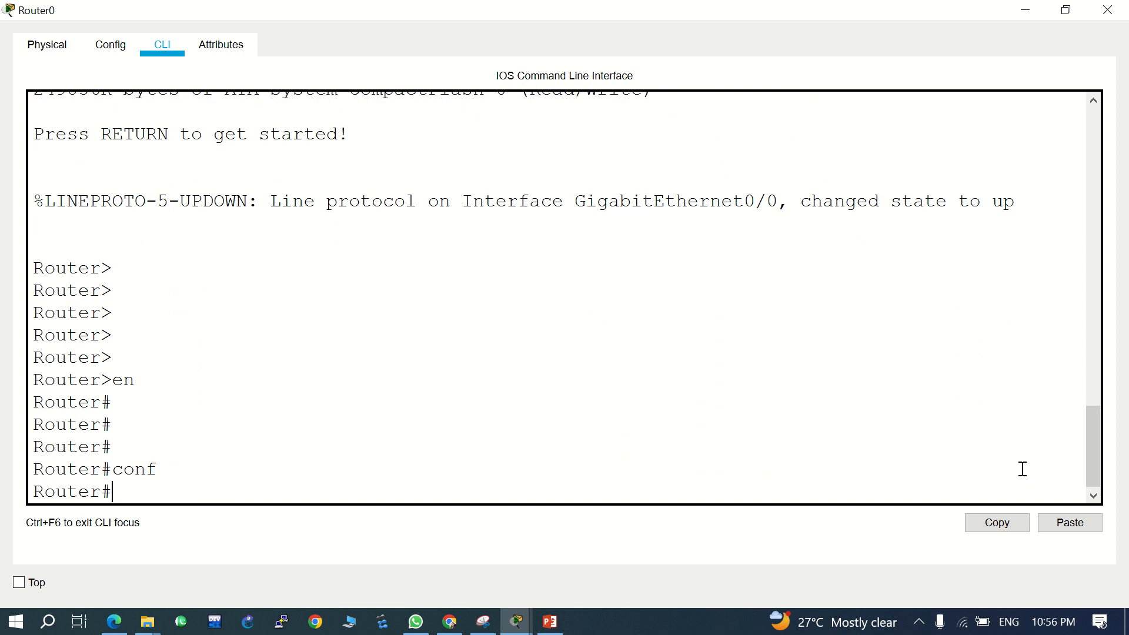
Run show ip interface brief on Router0 to check its interface addresses and status
text(show ip int)
key(Tab)
text(br)
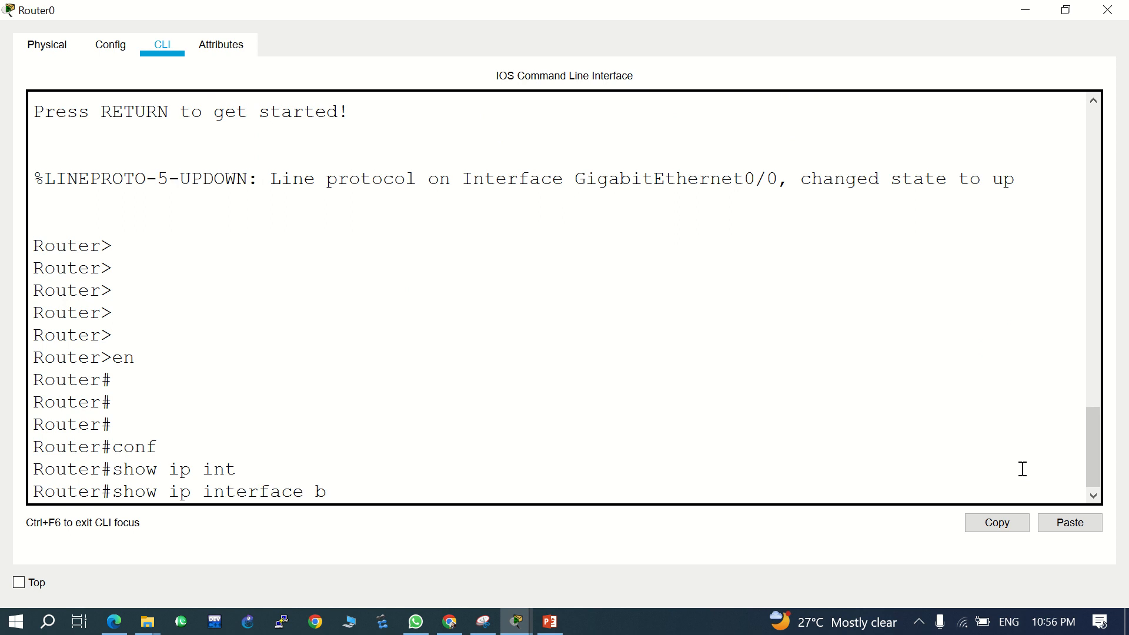
key(Return)
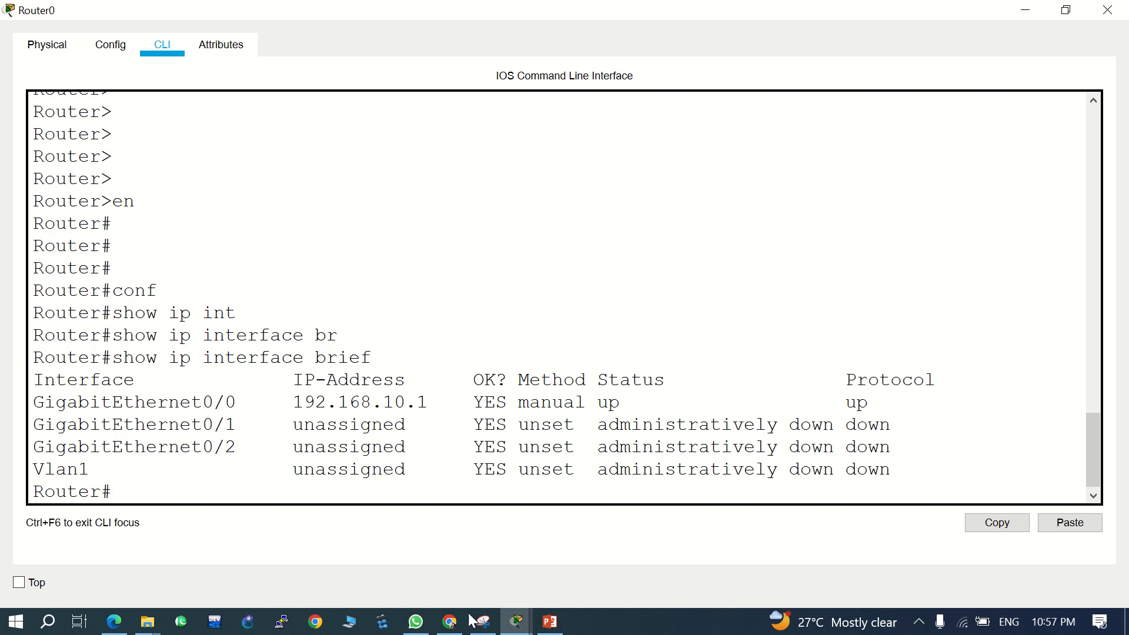
Return to the topology and open Laptop2's IP configuration to check its IP address and default gateway
mouse_move(480, 625)
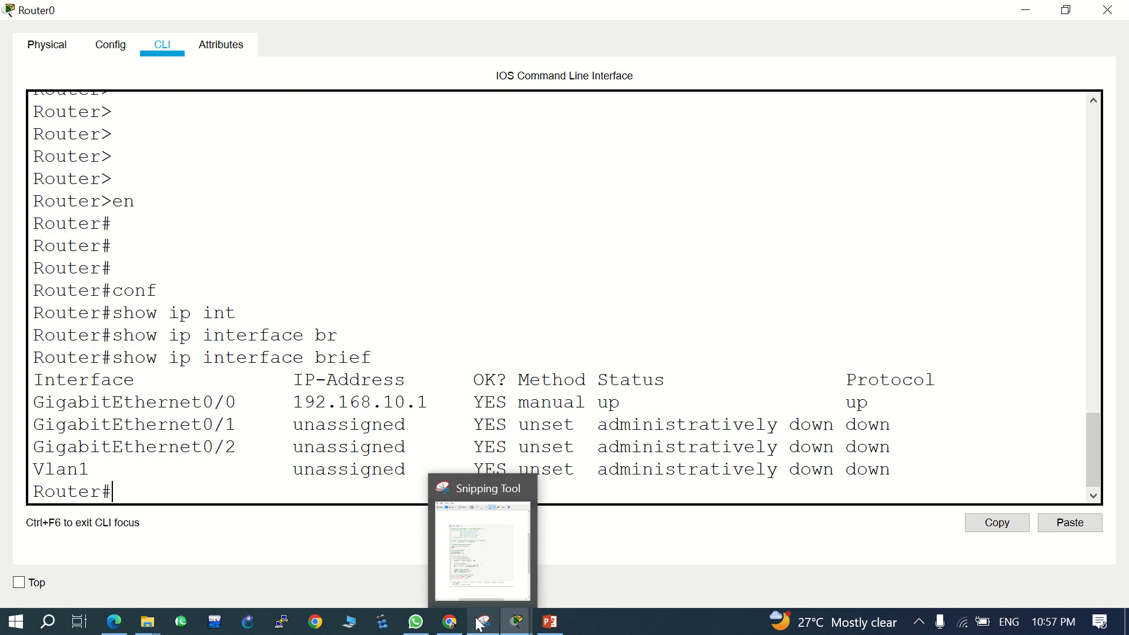
mouse_move(517, 621)
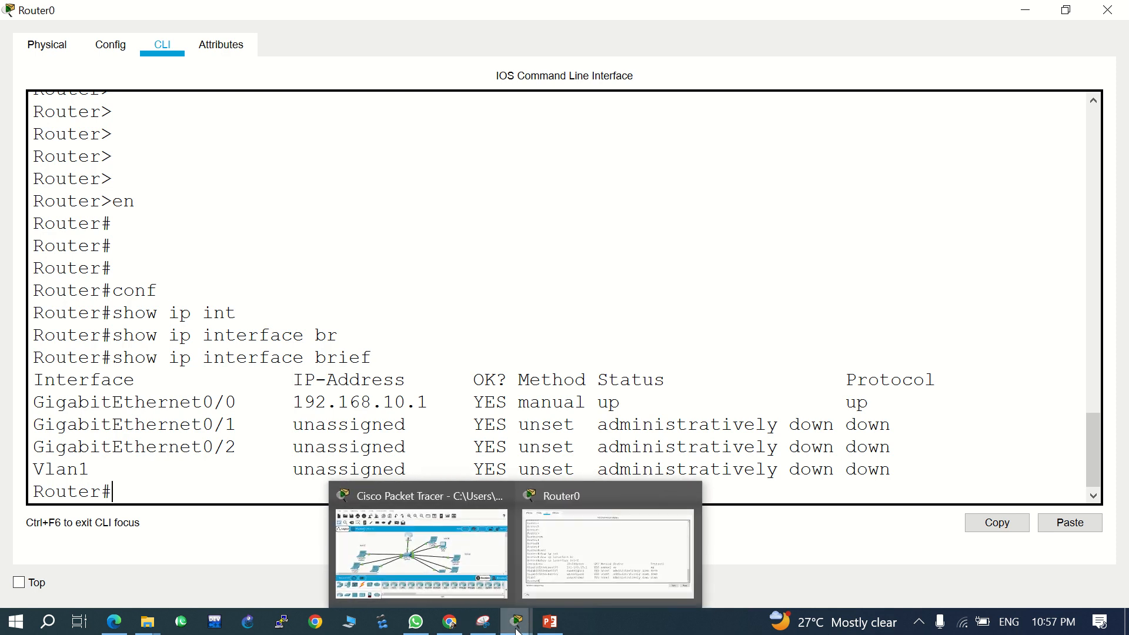
click(462, 563)
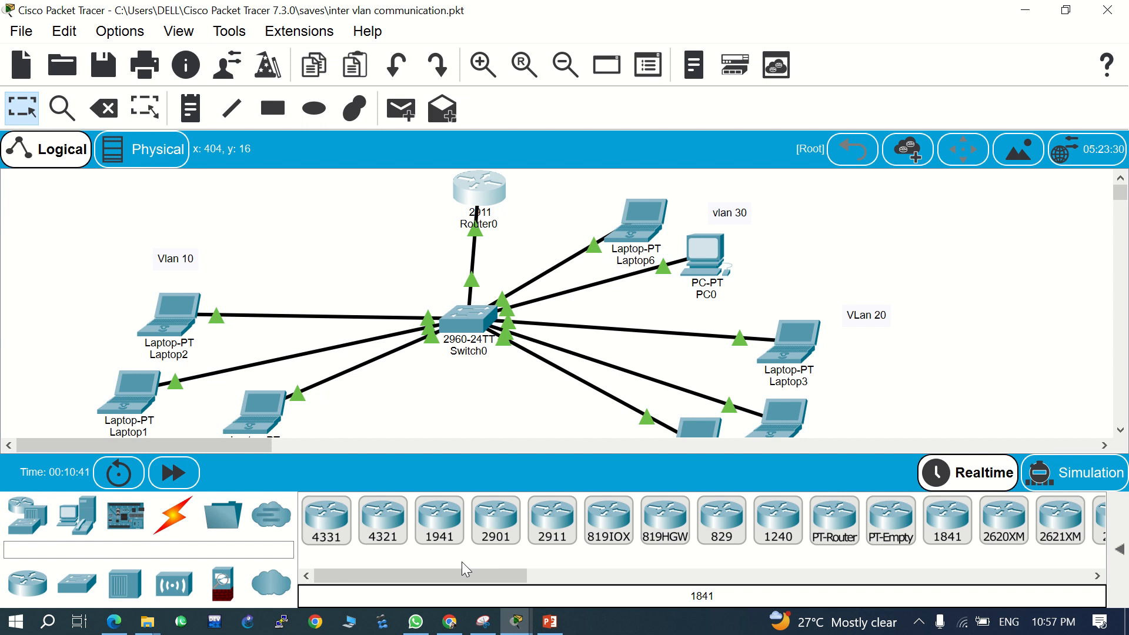
click(177, 315)
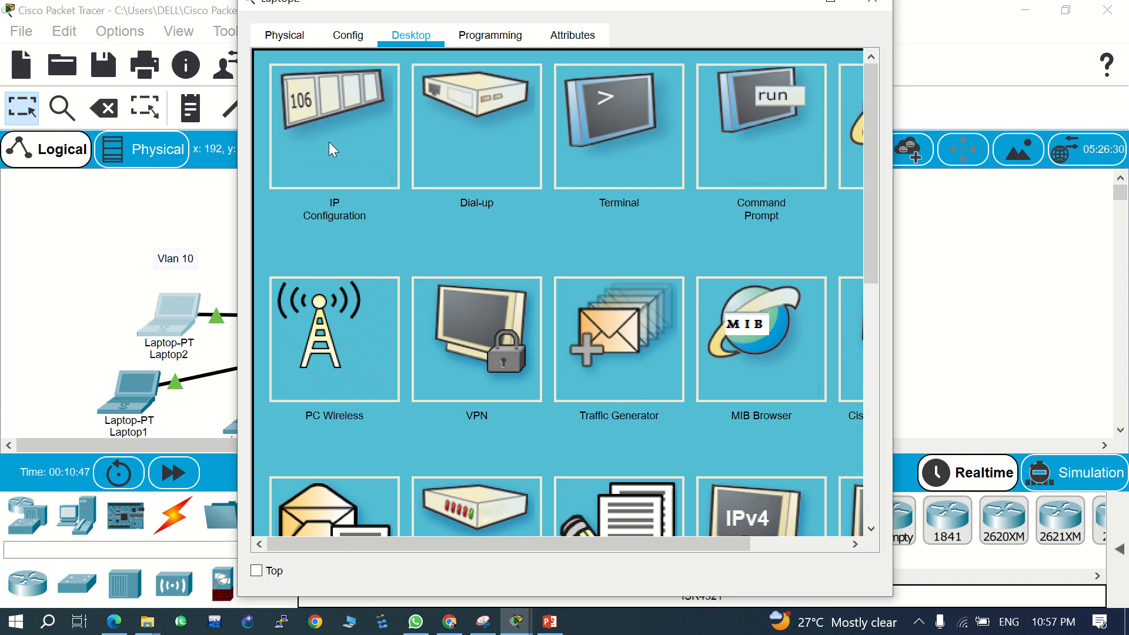
click(330, 143)
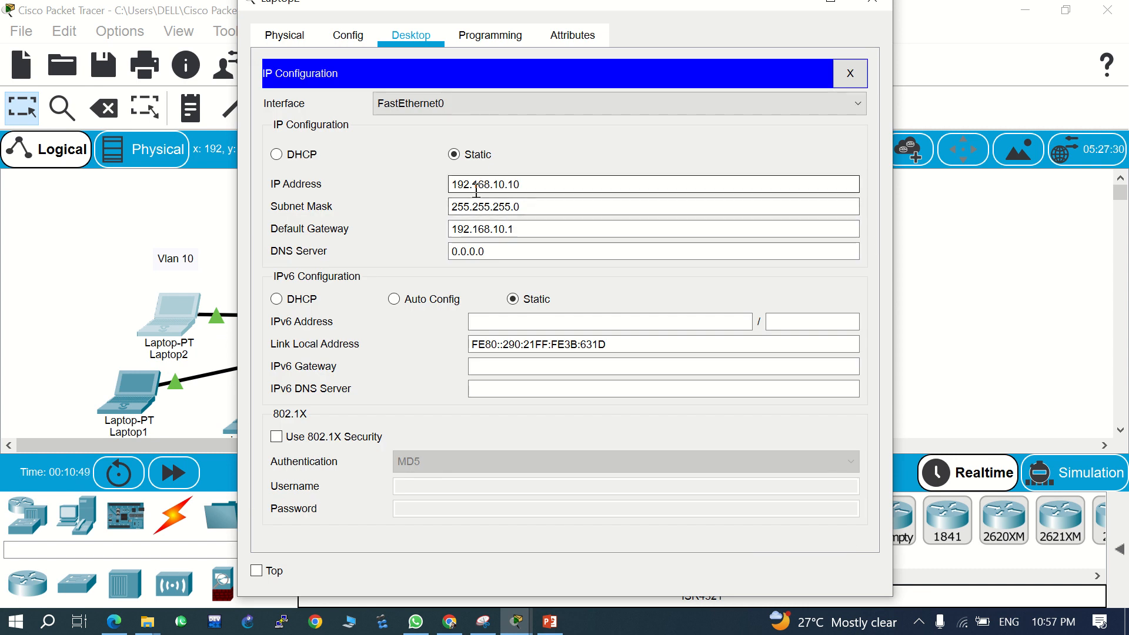
click(517, 228)
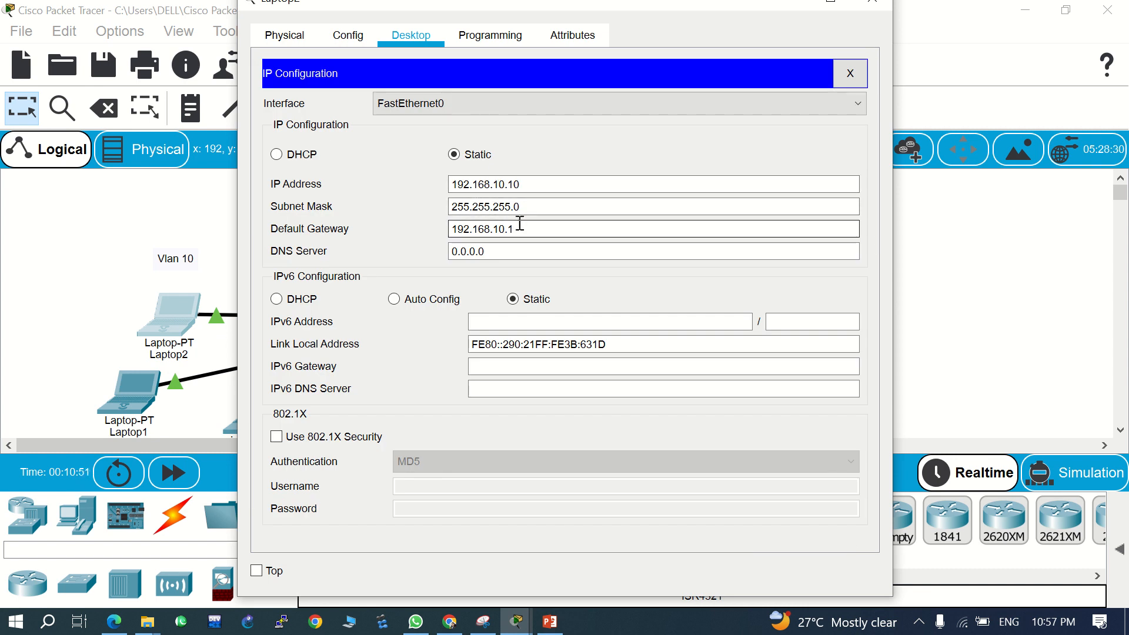
Close Laptop2's configuration and set Laptop1's default gateway to 192.168.10.1
click(880, 6)
click(120, 417)
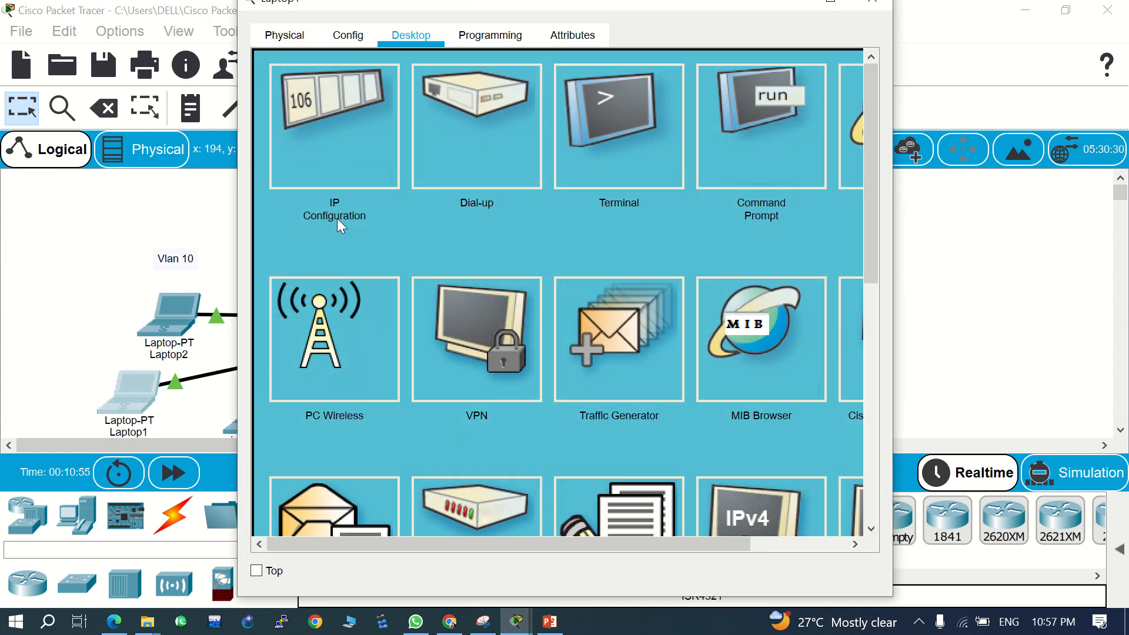
click(335, 162)
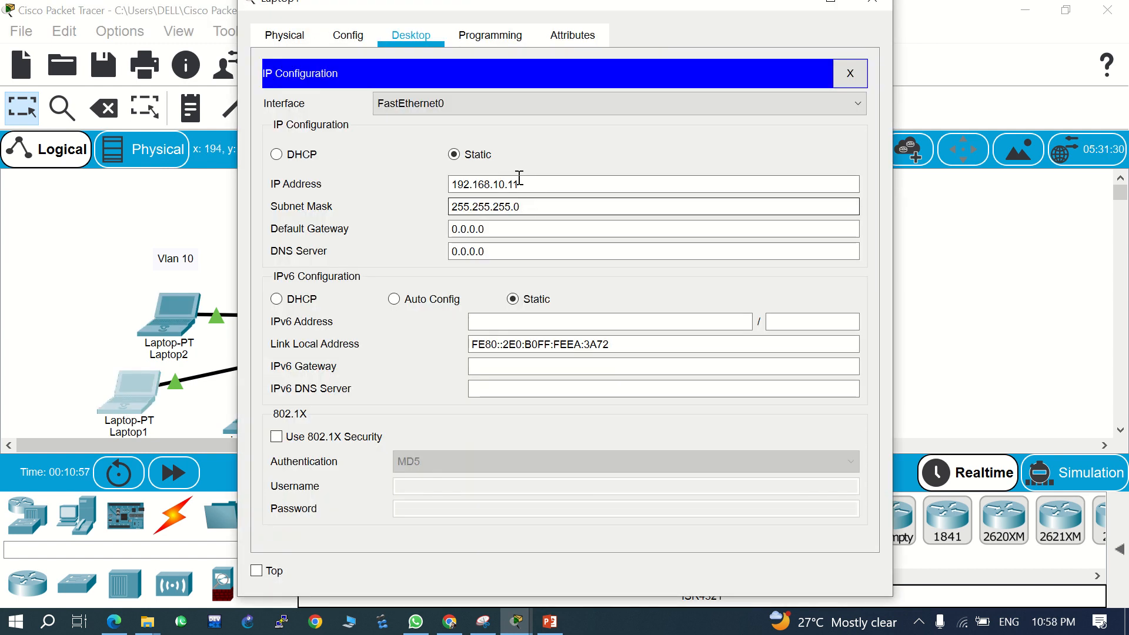
click(512, 209)
click(499, 228)
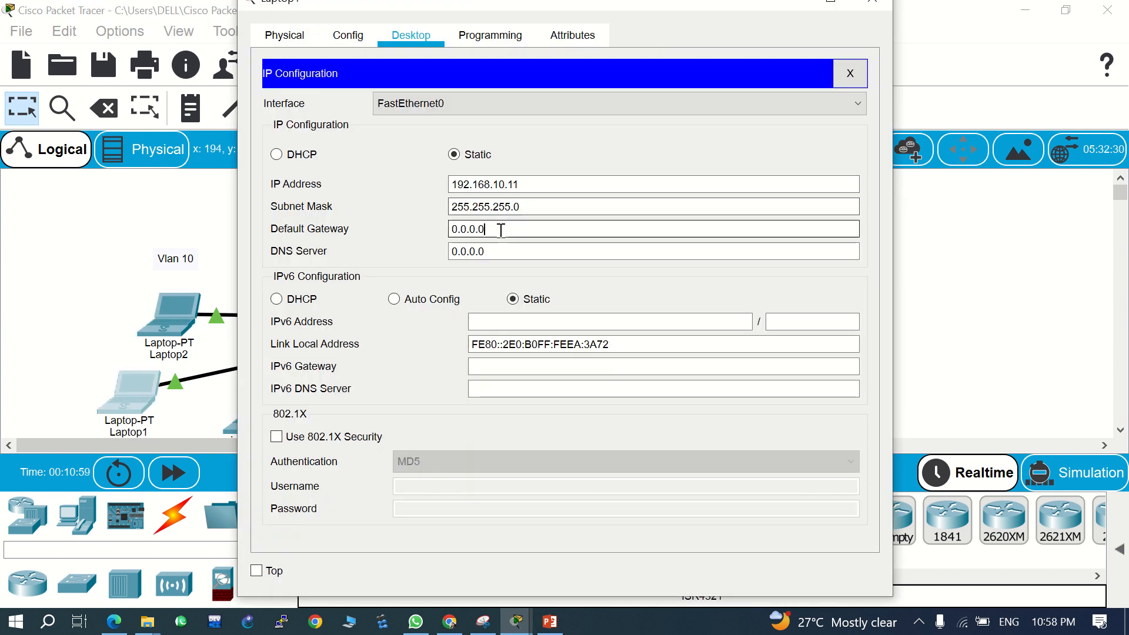
key(BackSpace)
key(BackSpace)
key(BackSpace)
key(BackSpace)
key(BackSpace)
key(BackSpace)
key(BackSpace)
text(1)
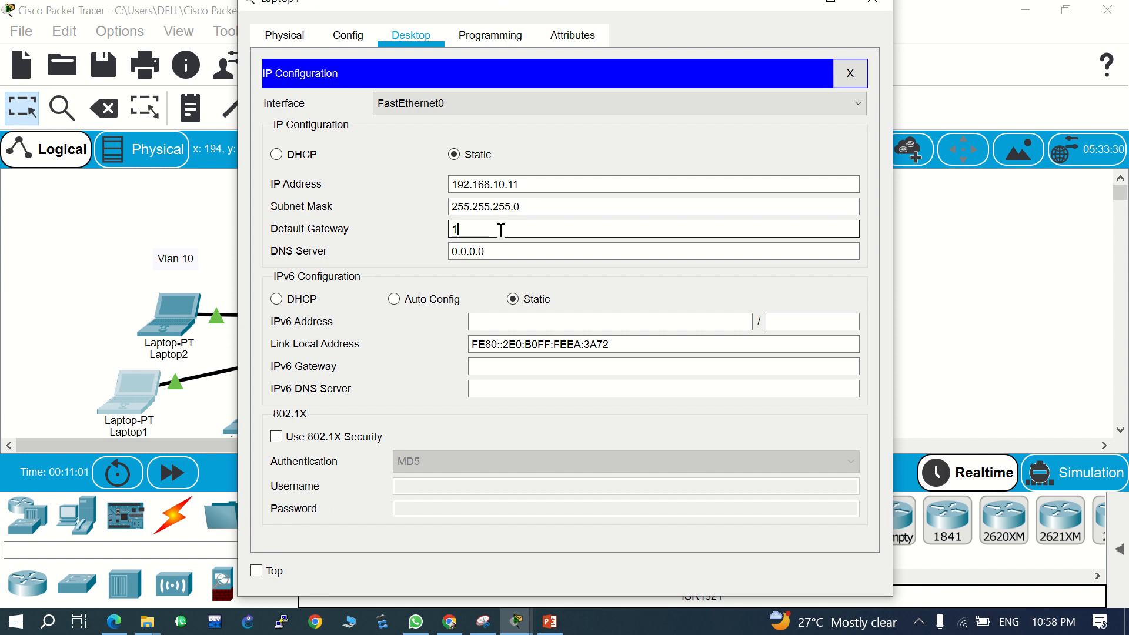
text(92.168.10.1)
click(872, 4)
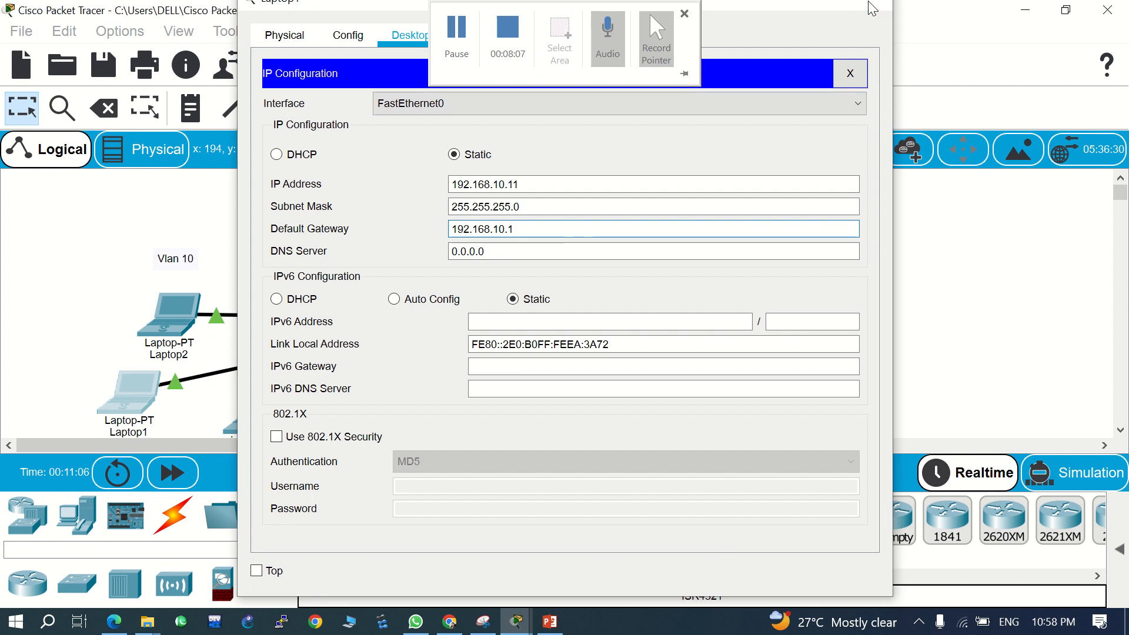
Set the default gateway of the third VLAN 10 laptop, addressed 192.168.10.12, to 192.168.10.1
click(266, 411)
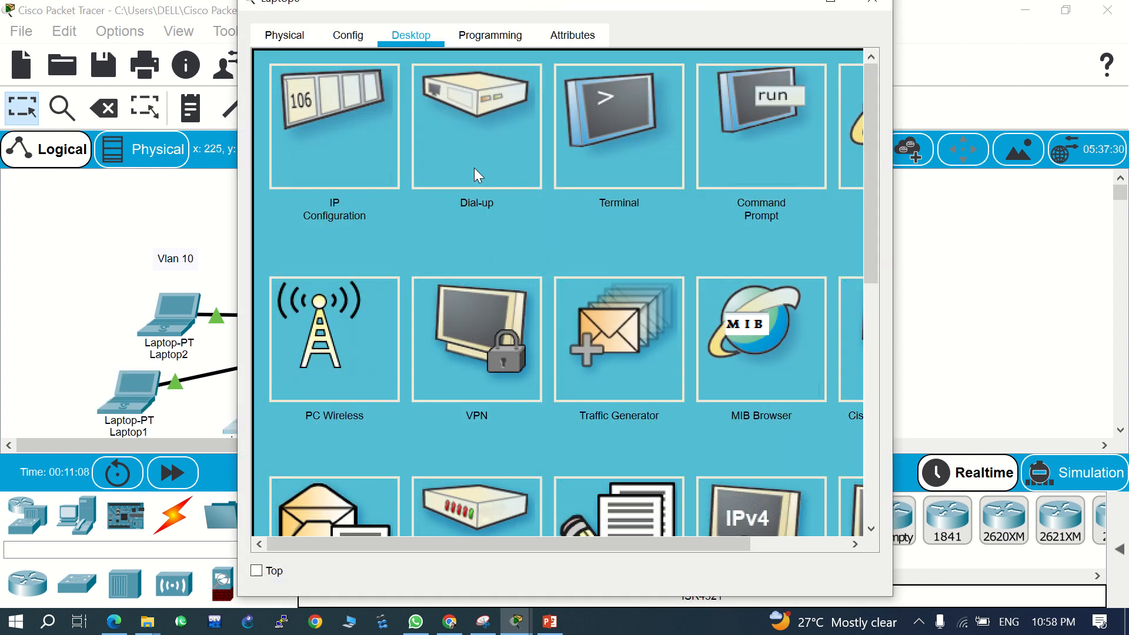
click(344, 157)
click(511, 229)
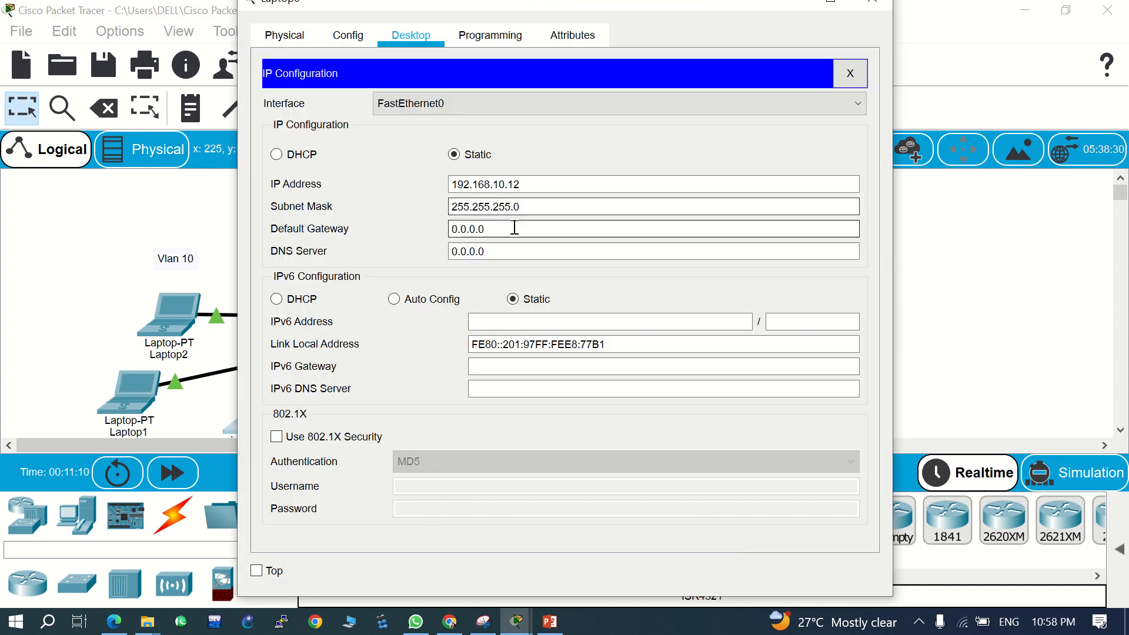
key(BackSpace)
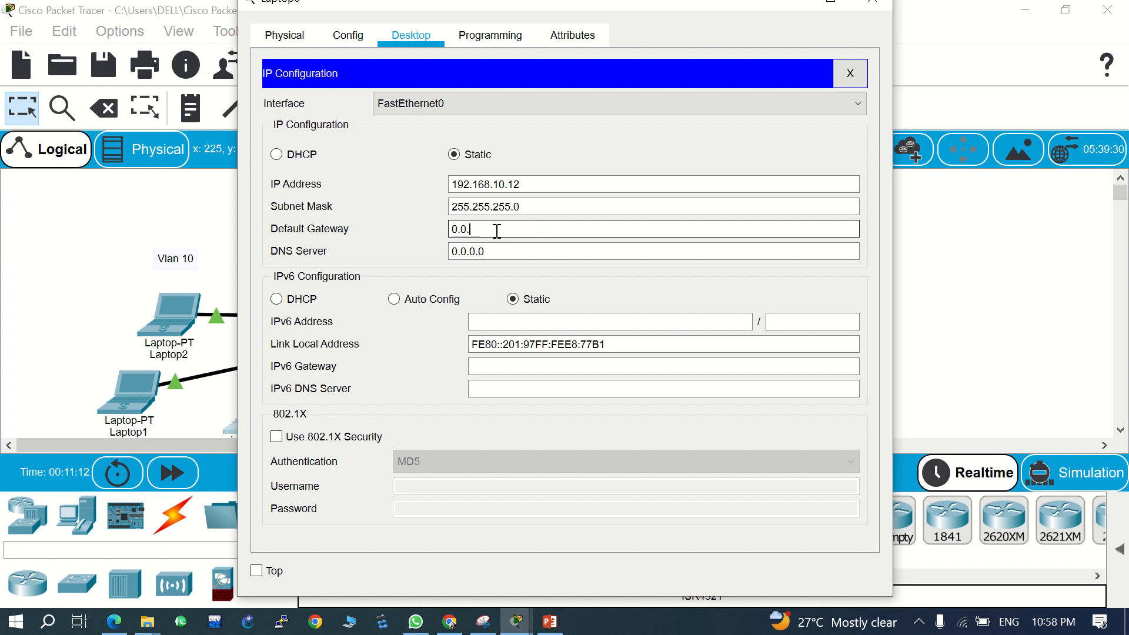
key(BackSpace)
key(BackSpace)
key(BackSpace)
key(BackSpace)
text(192.168.10.1)
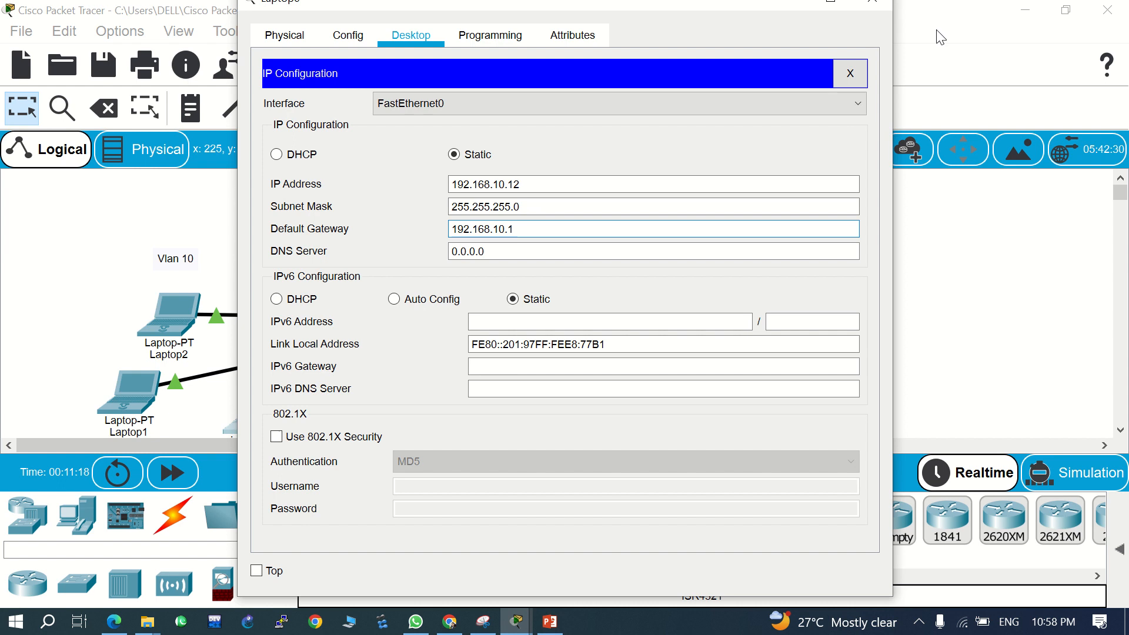
click(872, 3)
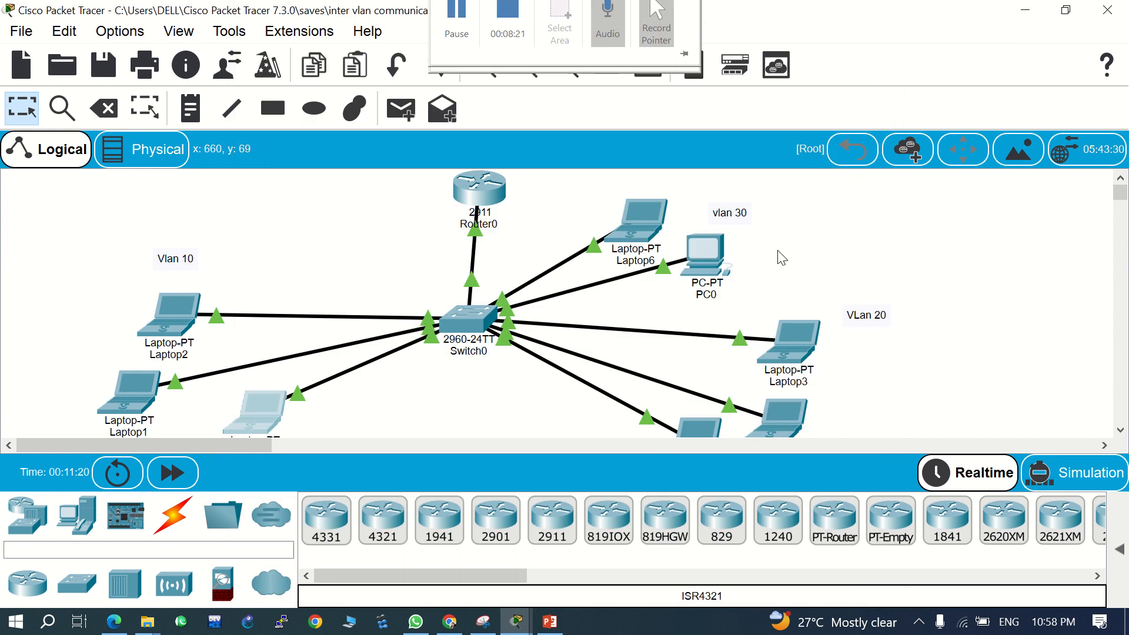
Change Laptop3's default gateway in VLAN 20 to 192.168.20.1
click(798, 339)
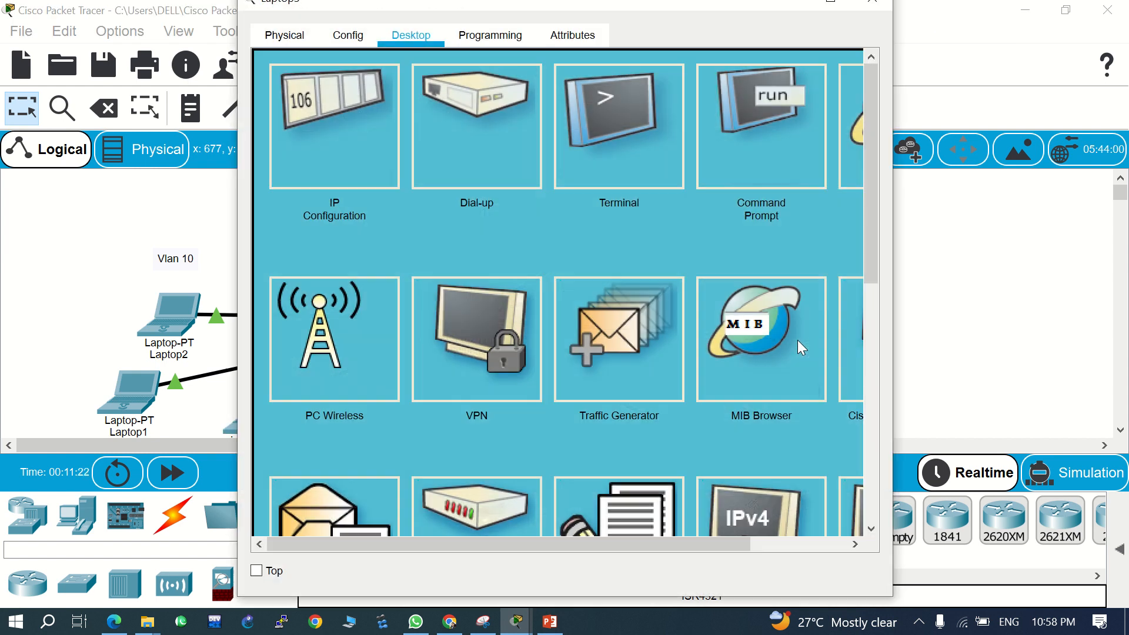
click(336, 125)
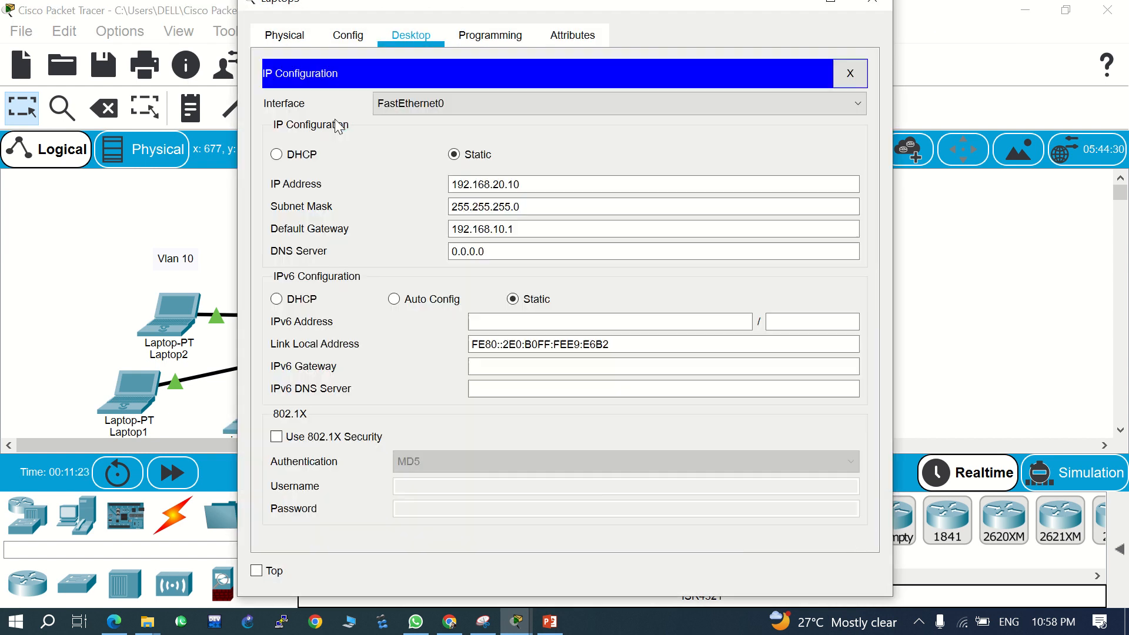
click(526, 230)
key(BackSpace)
key(BackSpace)
key(BackSpace)
key(BackSpace)
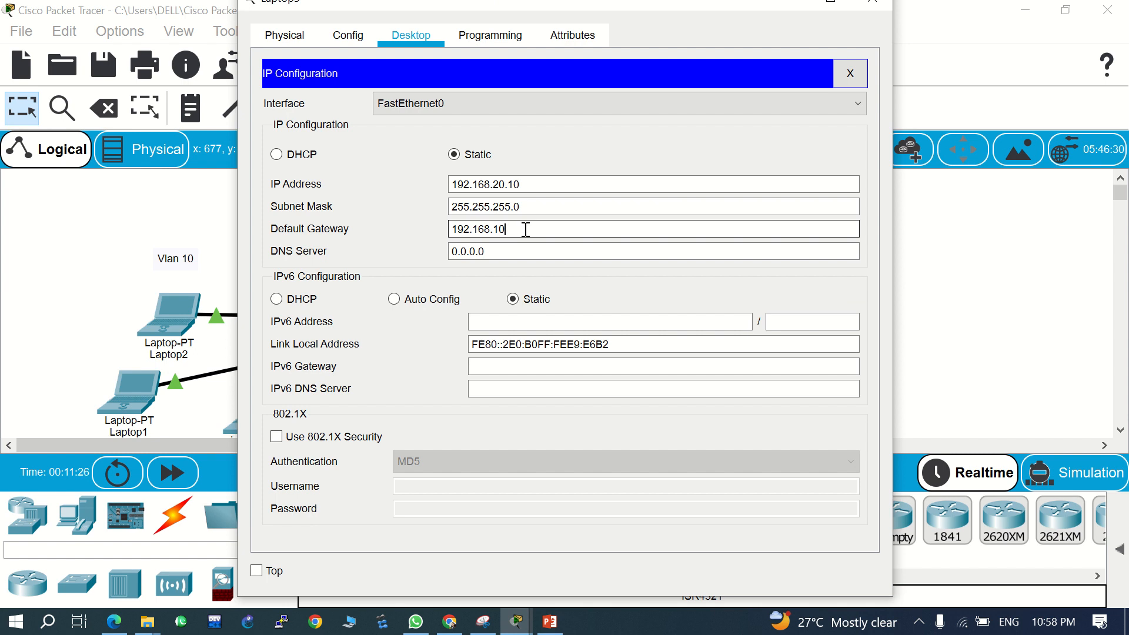
text(20)
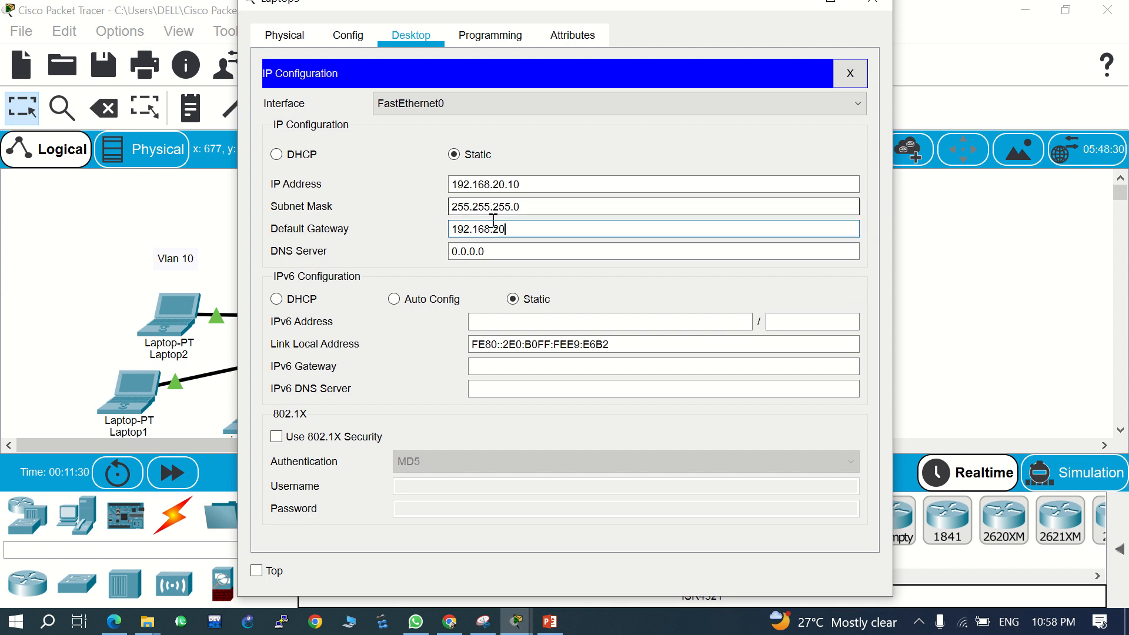
text(.1)
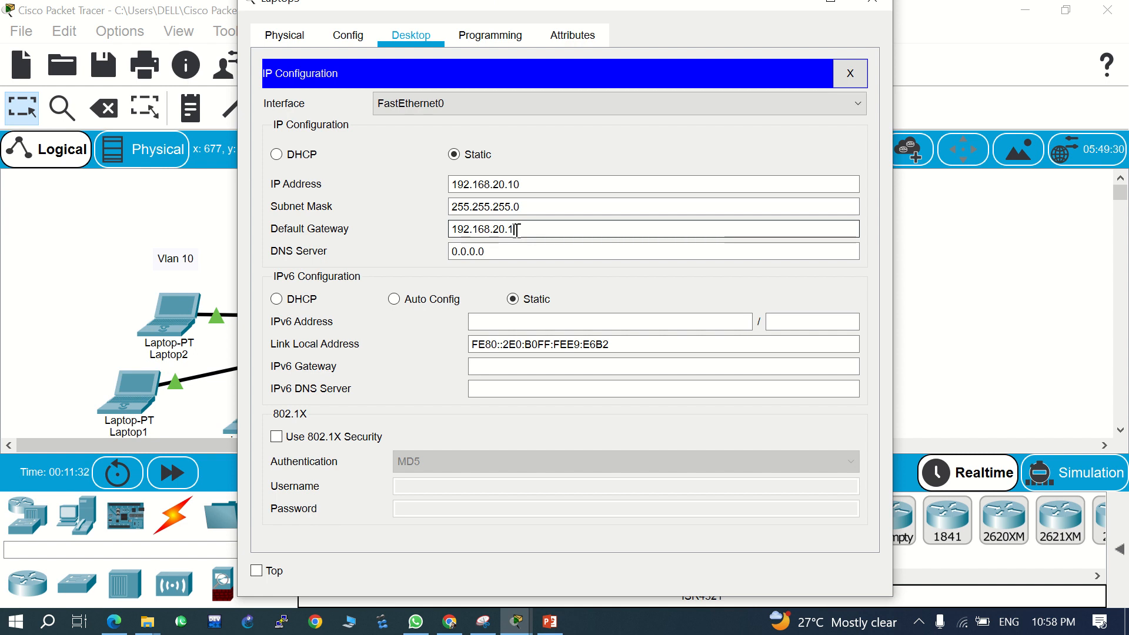
click(889, 4)
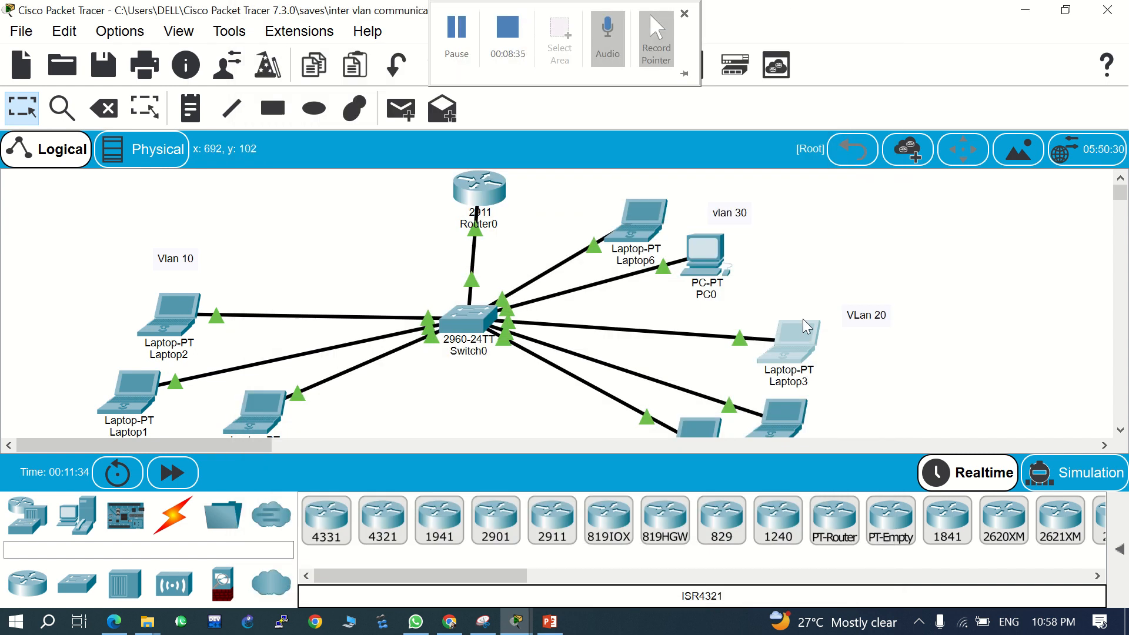
Set the default gateway of the VLAN 20 laptop just below Laptop3, addressed 192.168.20.11, to 192.168.20.1
click(781, 415)
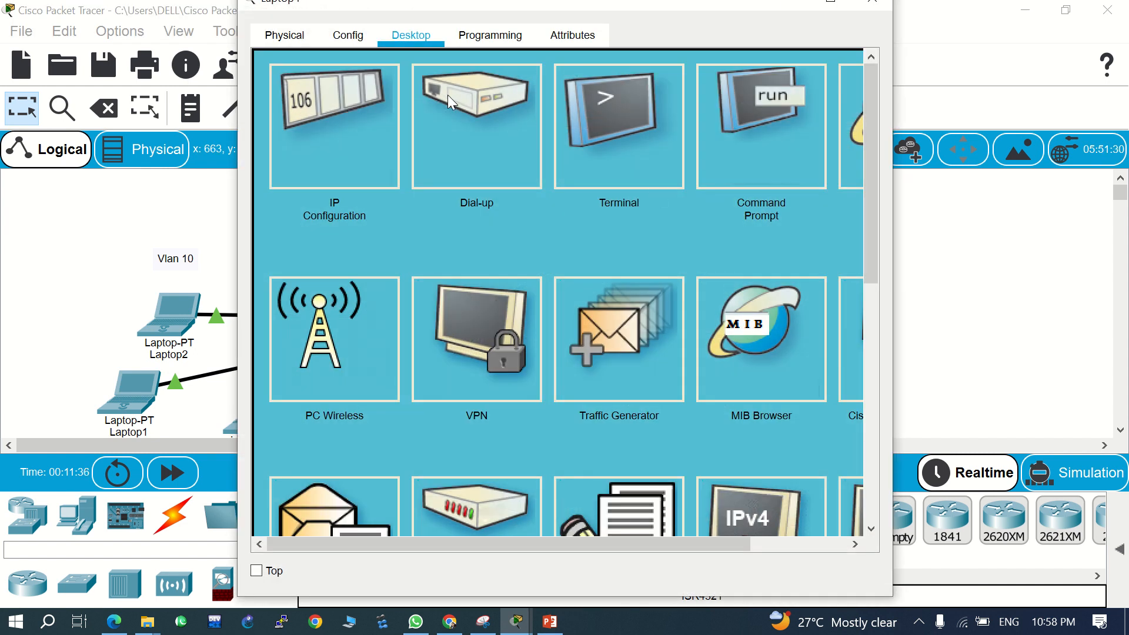
click(330, 154)
click(530, 235)
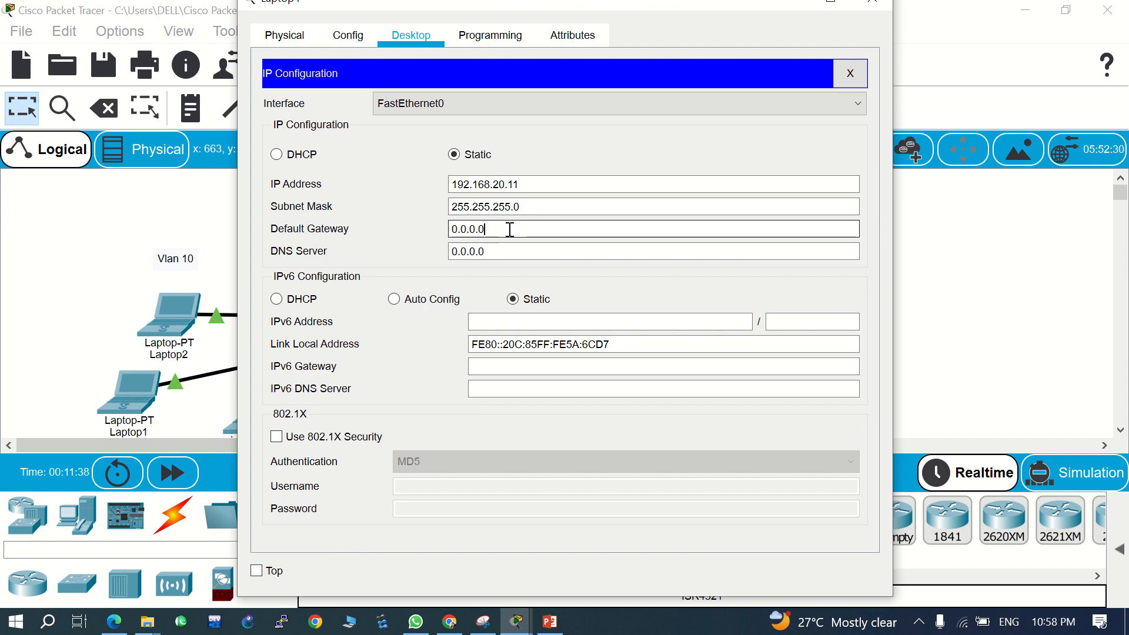
key(BackSpace)
key(BackSpace)
key(BackSpace)
key(BackSpace)
key(BackSpace)
key(BackSpace)
key(BackSpace)
text(192)
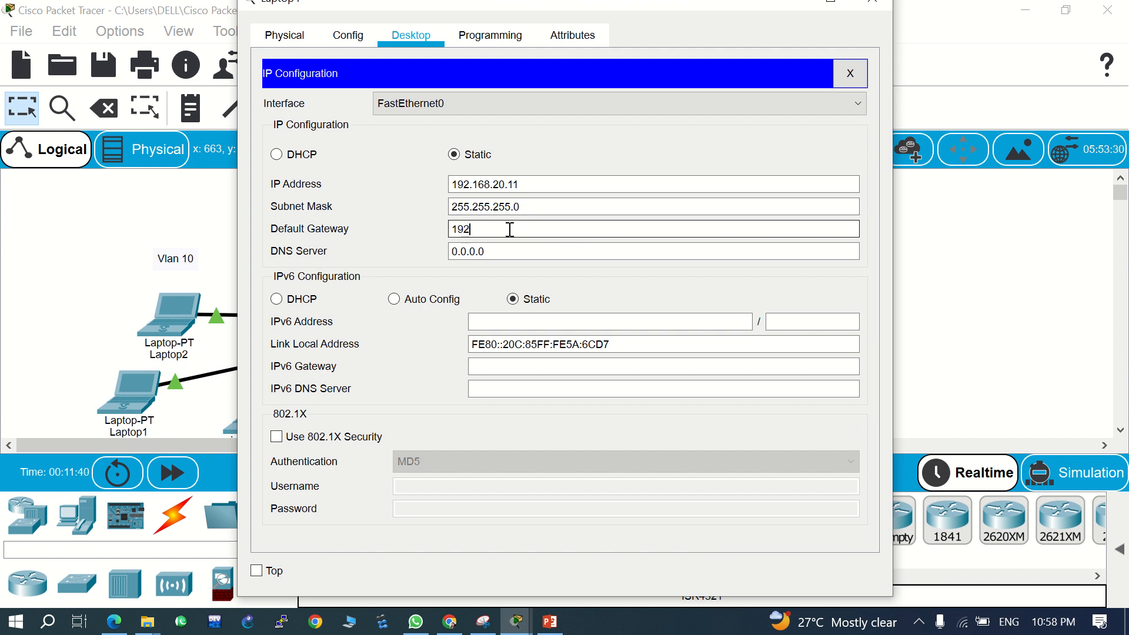
text(.168.20.1)
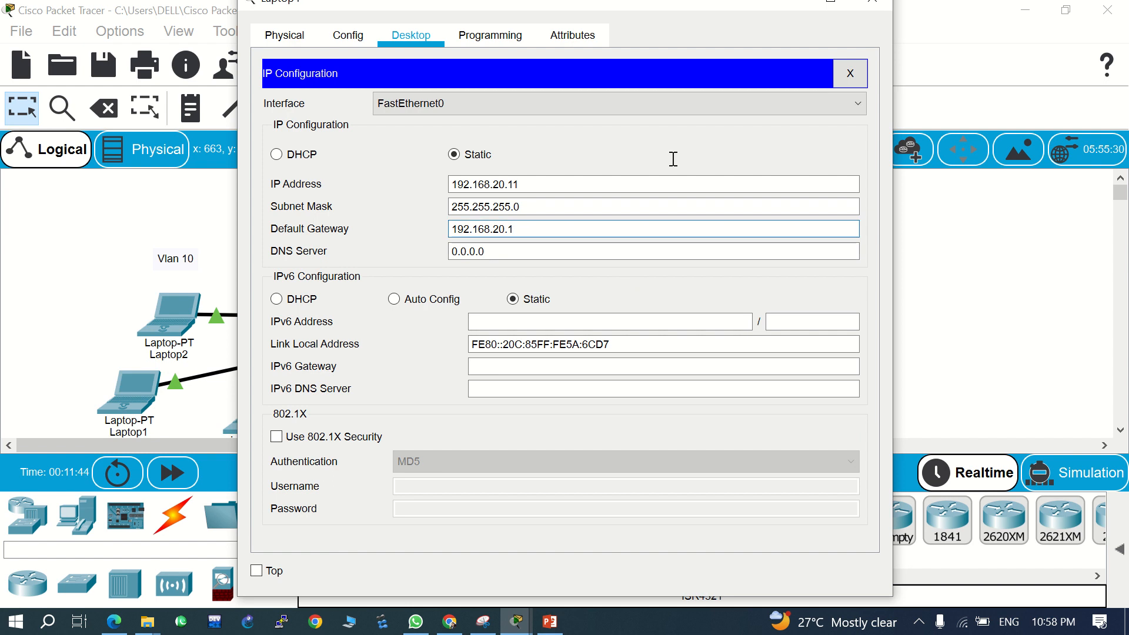
click(873, 5)
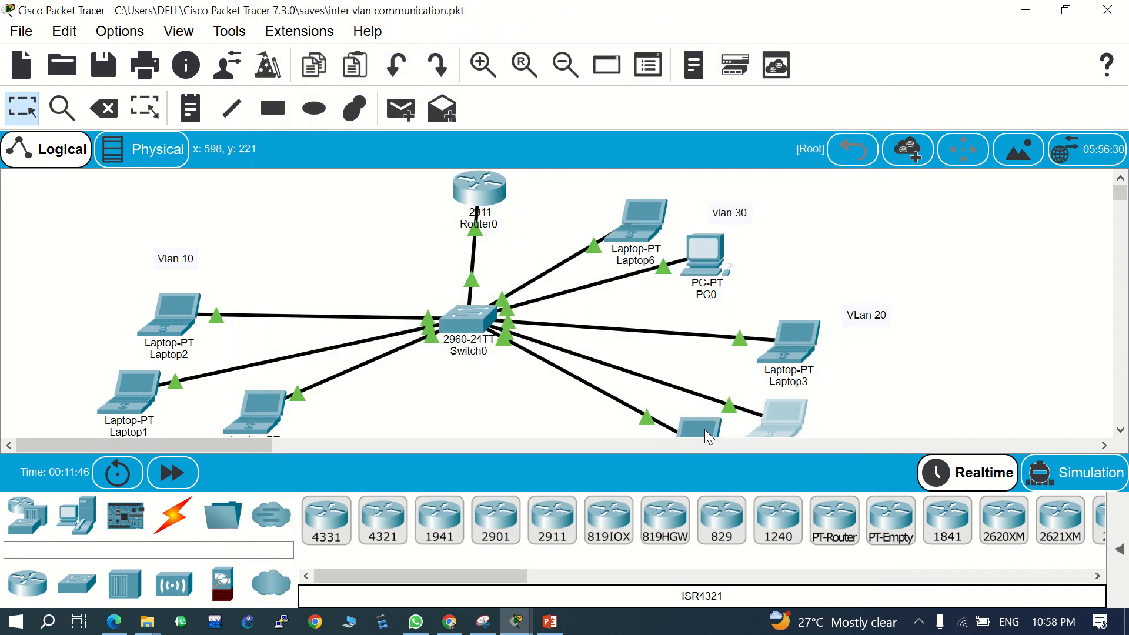
Set the default gateway of the remaining VLAN 20 laptop, addressed 192.168.20.12, to 192.168.20.1
click(704, 429)
click(340, 125)
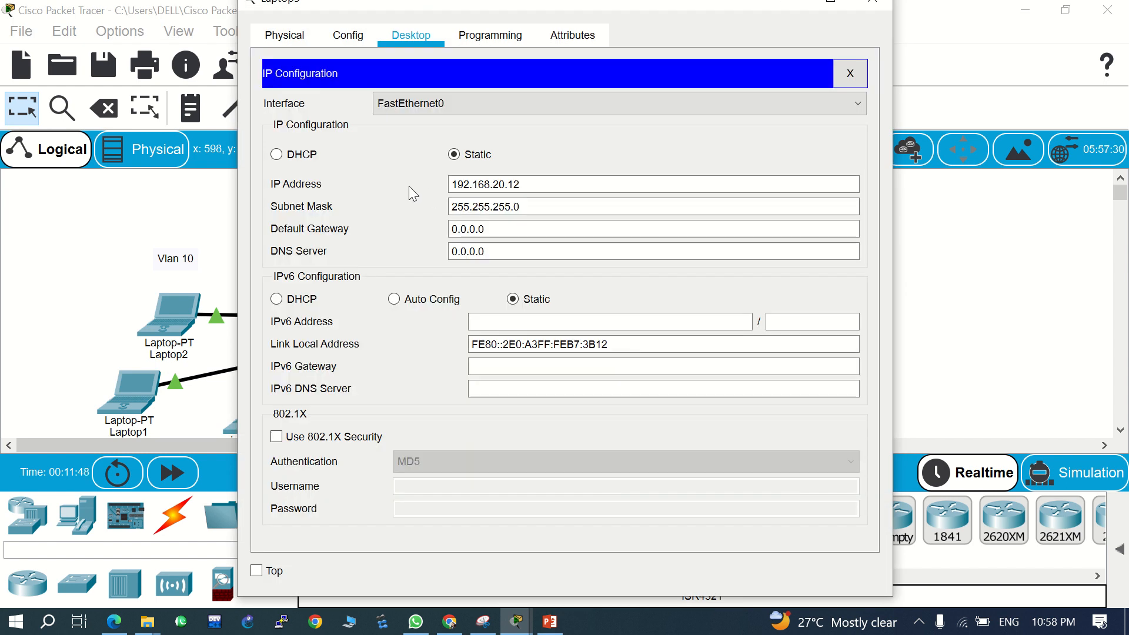
click(498, 230)
key(BackSpace)
key(BackSpace)
key(BackSpace)
key(BackSpace)
key(BackSpace)
key(BackSpace)
key(BackSpace)
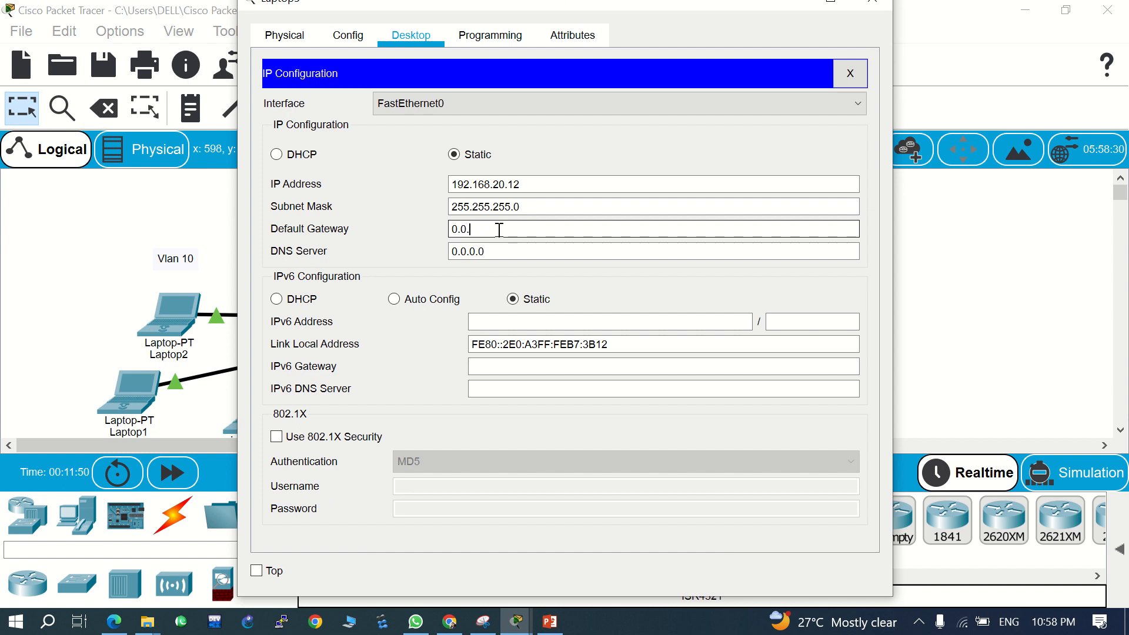
text(192.168.20.1)
click(873, 1)
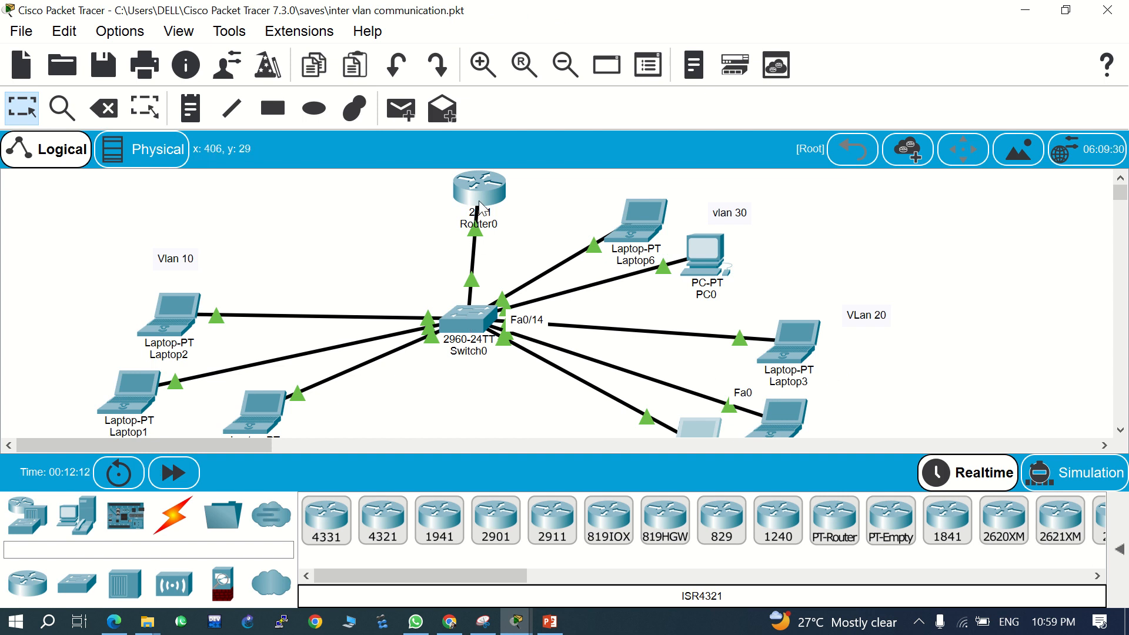
Check the port labels on the link between Router0 and Switch0 and open Router0's command line at its privileged prompt
mouse_move(479, 199)
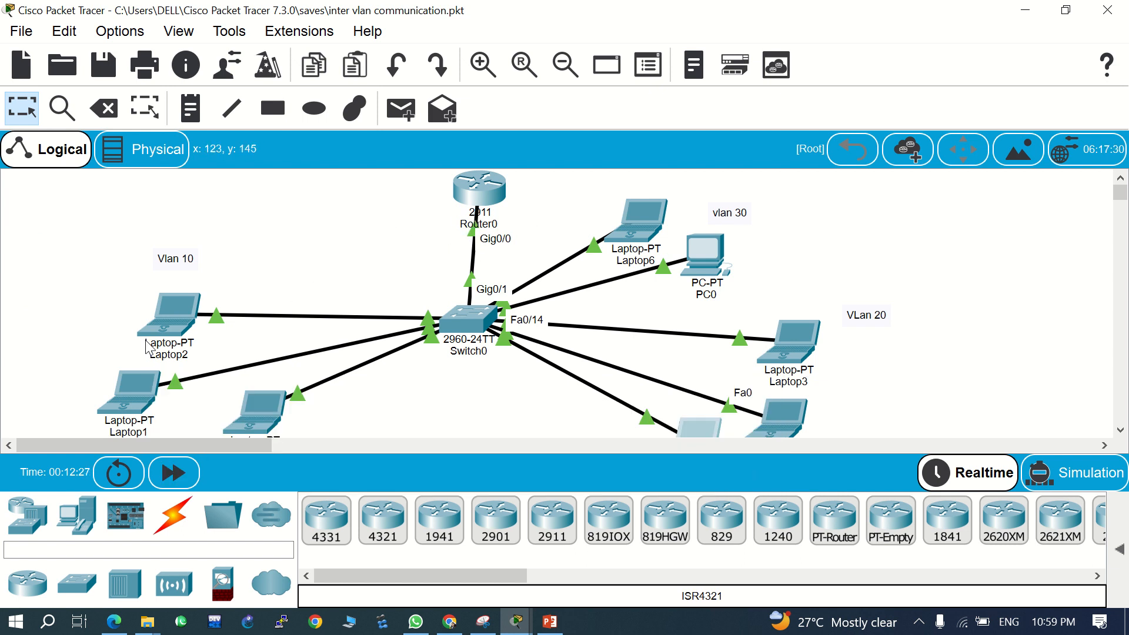
mouse_move(147, 347)
click(480, 201)
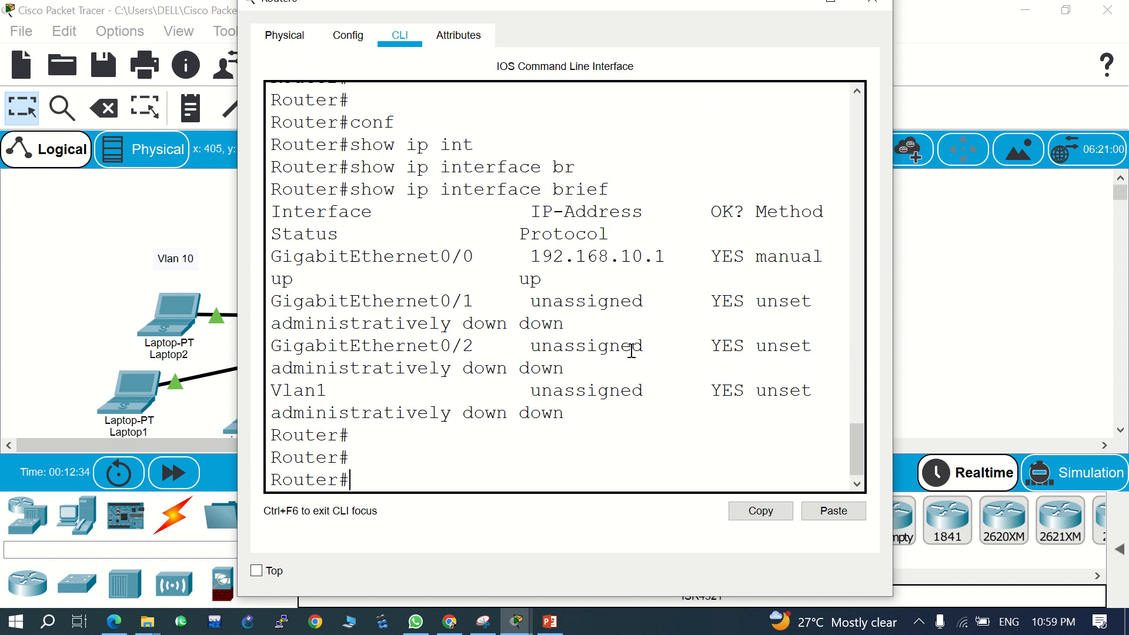
key(Return)
key(Return)
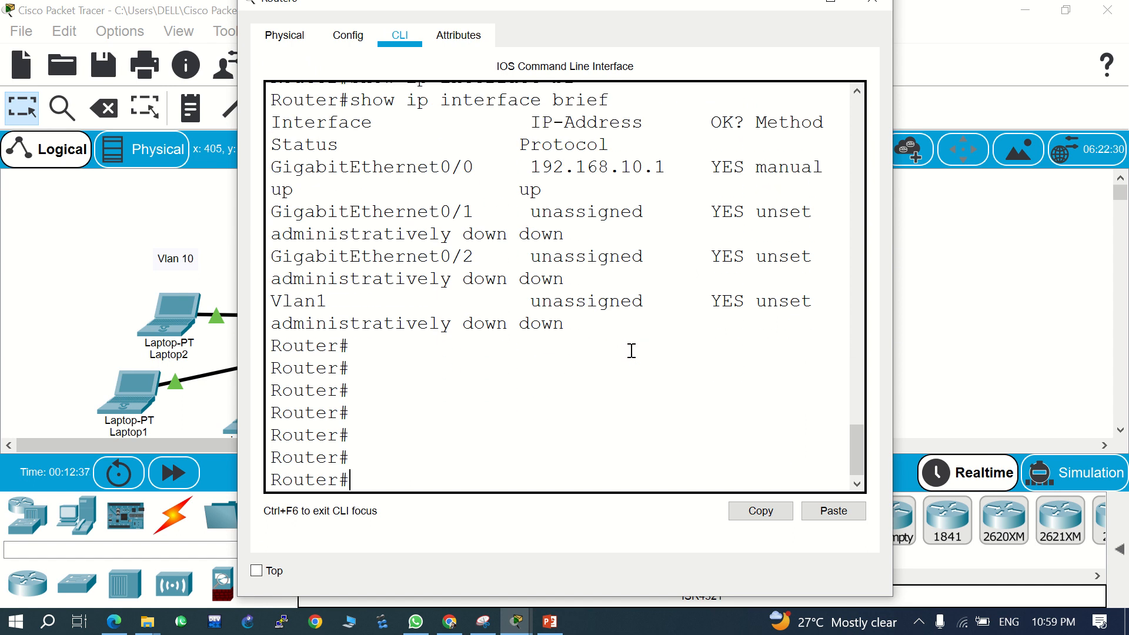
text(int)
key(Tab)
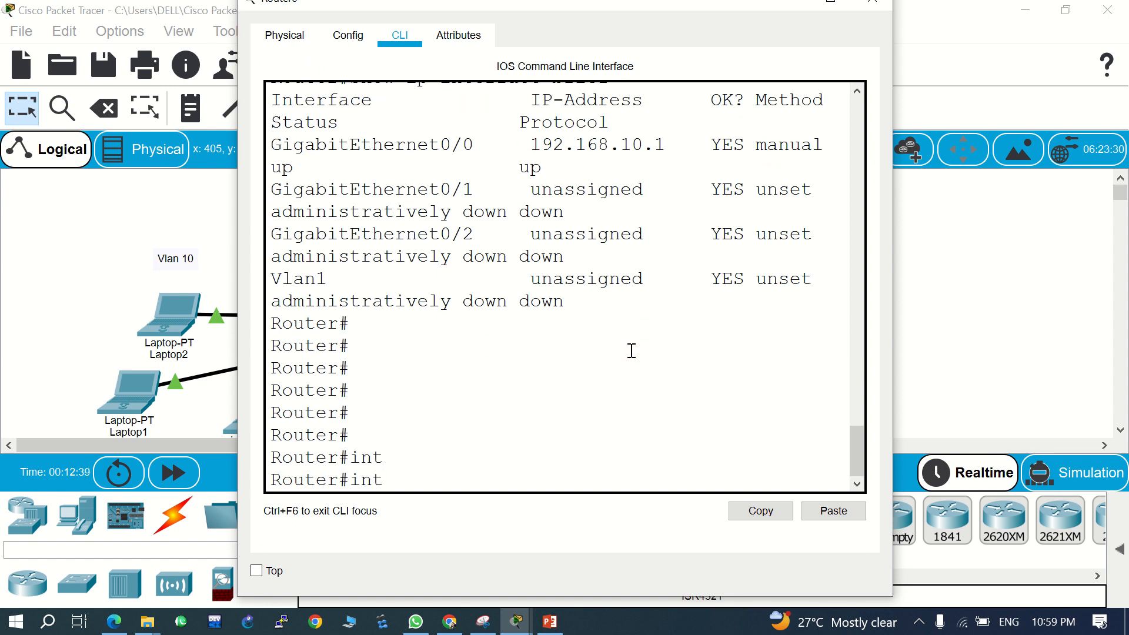
key(Tab)
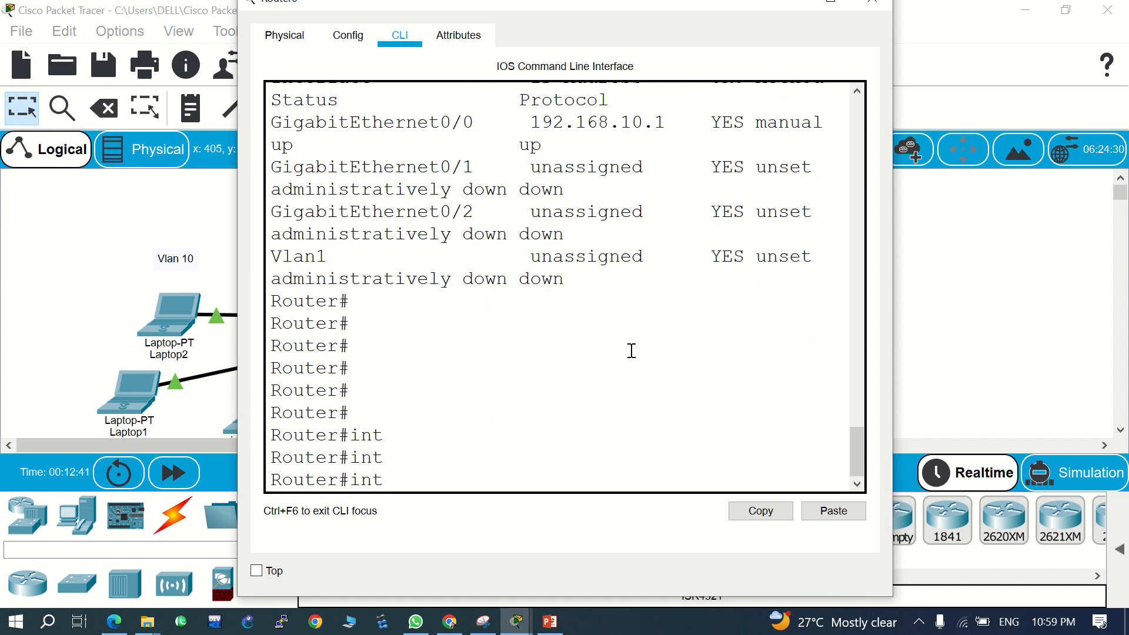
key(BackSpace)
key(BackSpace)
key(BackSpace)
Enter global configuration mode on Router0 with configure terminal
text(conf)
key(Tab)
key(Tab)
key(Return)
key(Return)
key(Return)
key(Return)
Enter interface configuration mode for gigabitEthernet 0/0 on Router0
text(ig)#i)
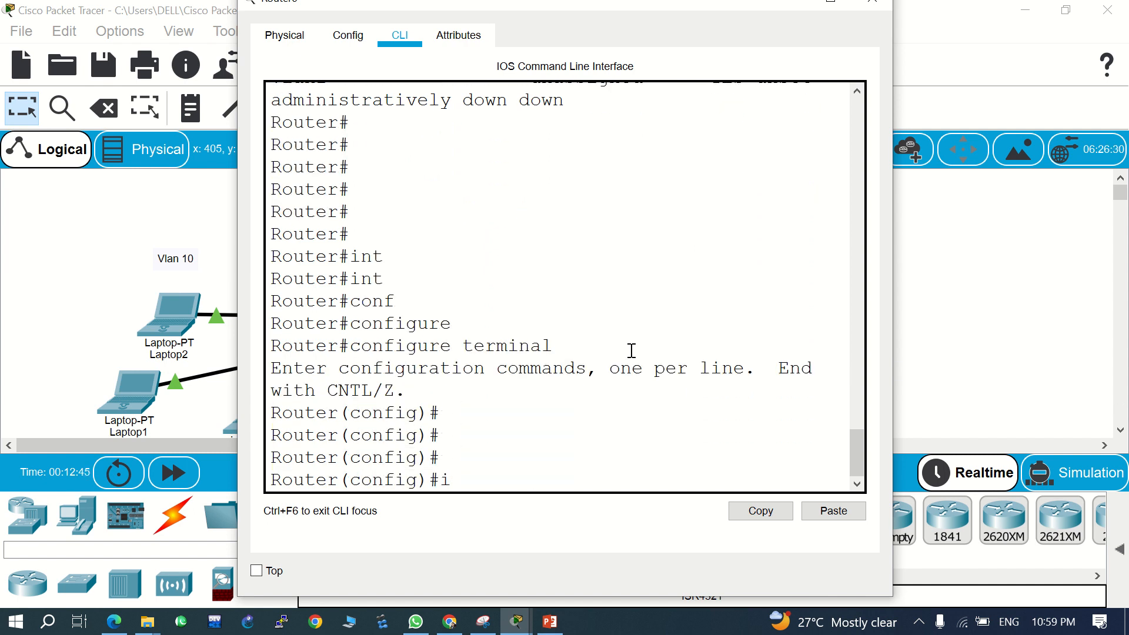
text(nt)
key(Tab)
text(g)
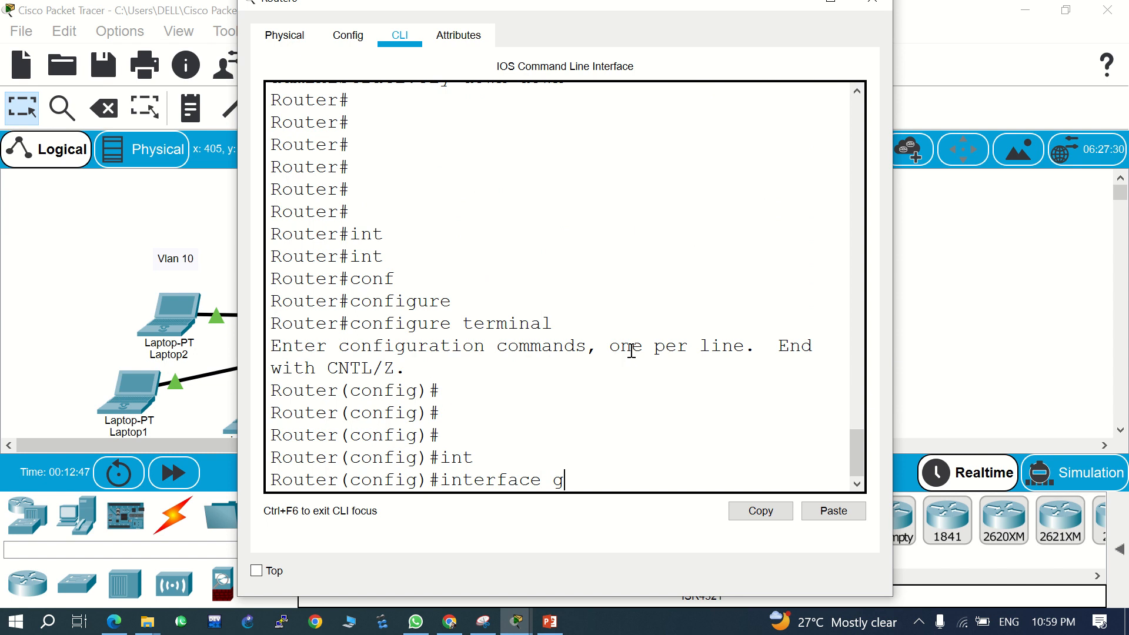
text(i)
key(Tab)
text(0/0)
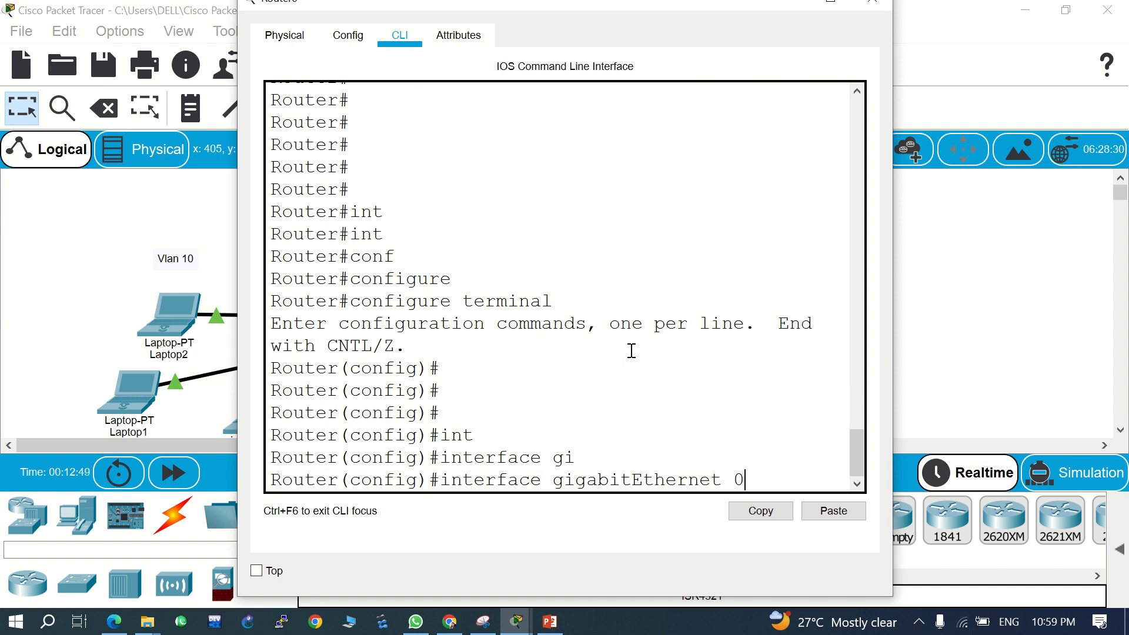
key(Return)
key(Return)
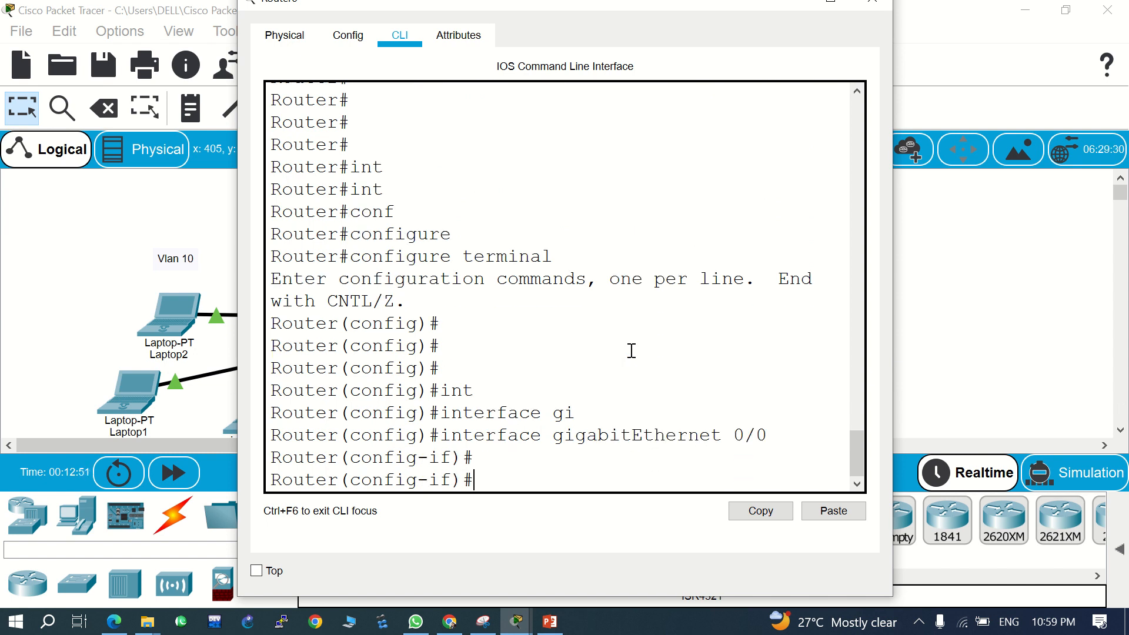
Remove the IP address from Router0's gigabitEthernet 0/0 with no ip address
text(no ip add)
key(Tab)
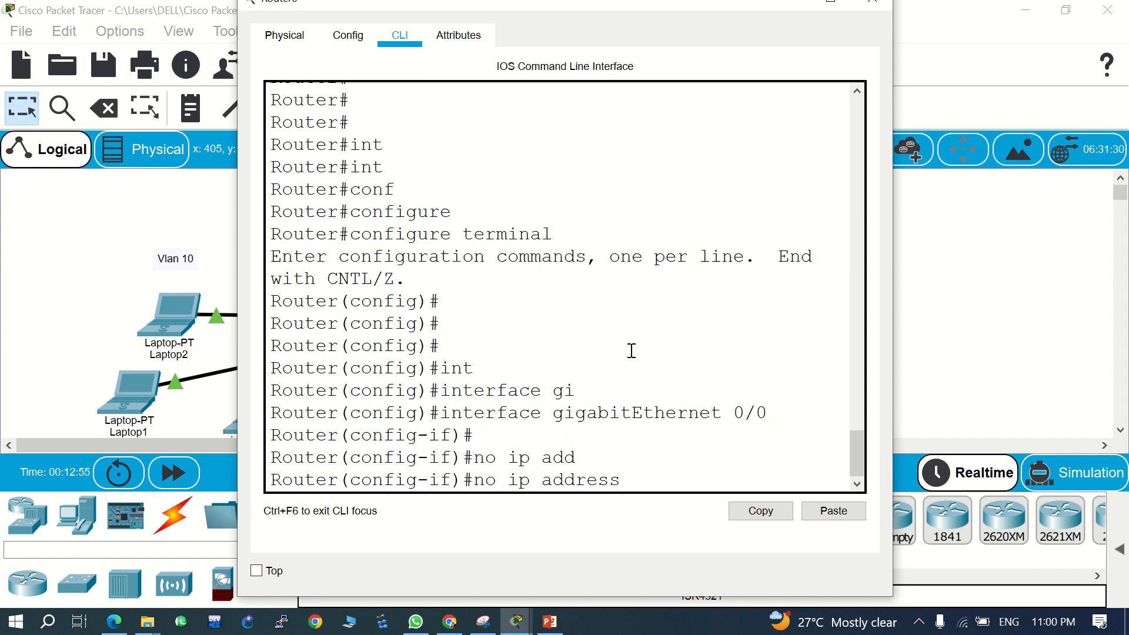
key(Return)
key(Return)
key(Return)
key(Return)
key(Return)
key(Return)
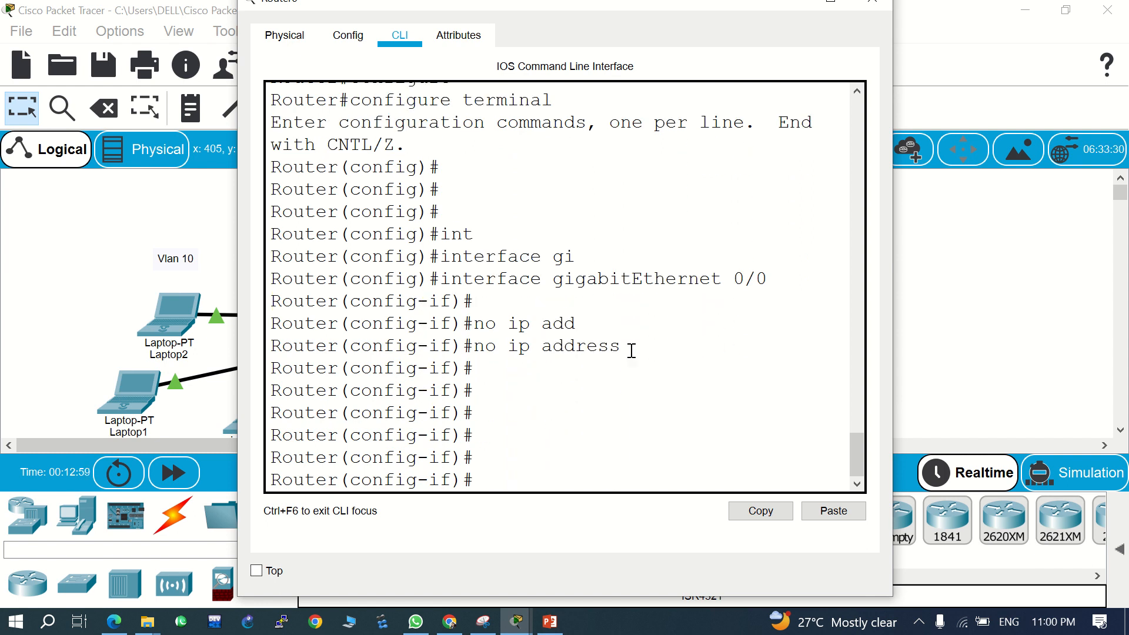
Leave Router0's gigabitEthernet 0/0 interface configuration mode with exit, returning to global configuration mode
text(exit)
key(Return)
key(Return)
key(Return)
key(Return)
key(Return)
key(Return)
key(Return)
key(Return)
key(Return)
key(Return)
key(Return)
key(Return)
key(Return)
key(Return)
key(Return)
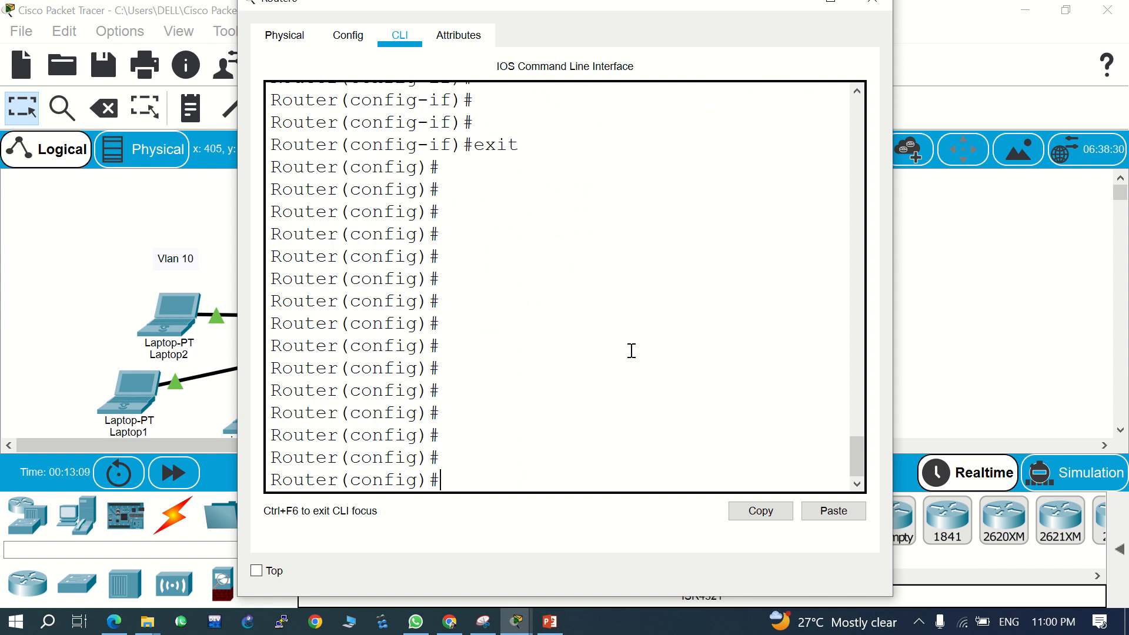
Check Router0's interface addresses and status from configuration mode with do sh ip int br
text(do s)
text(h)
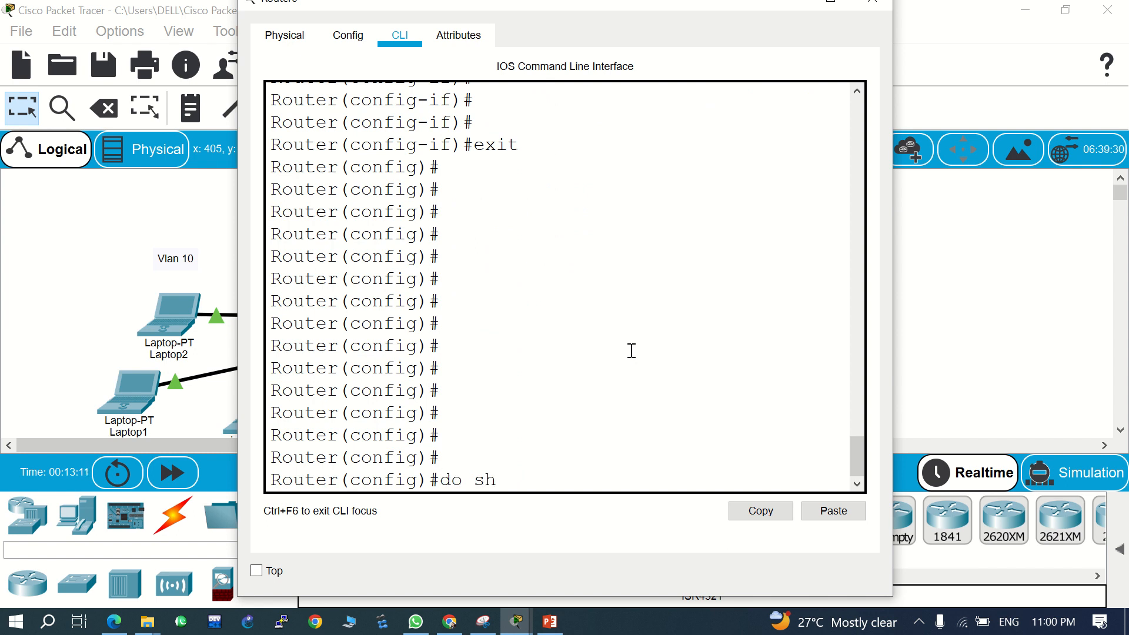
text( ip int br)
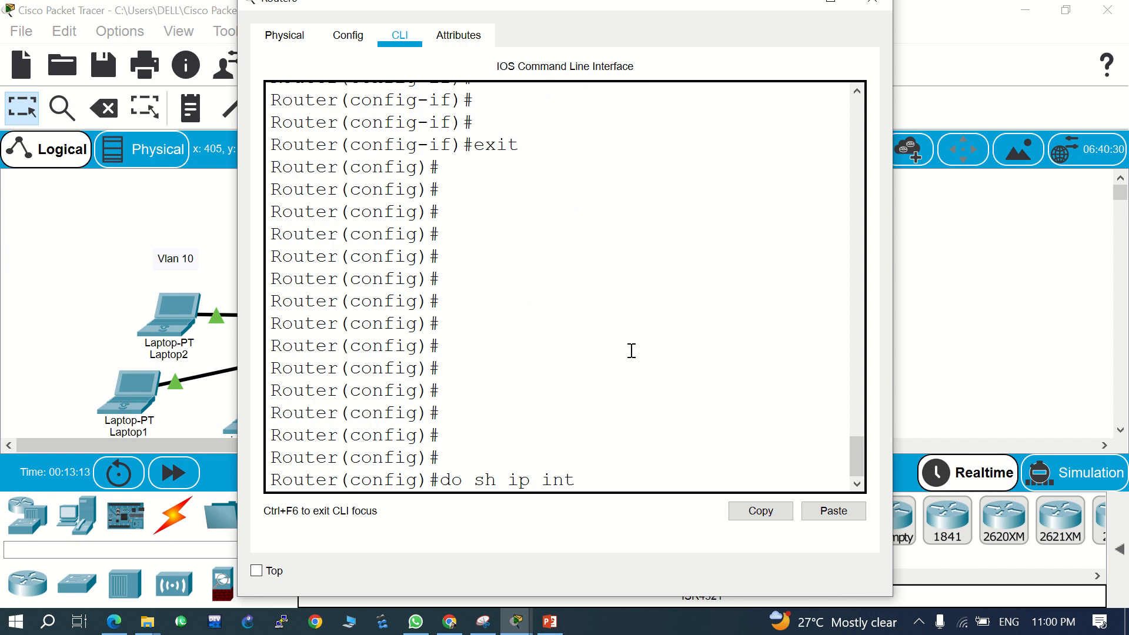
key(Return)
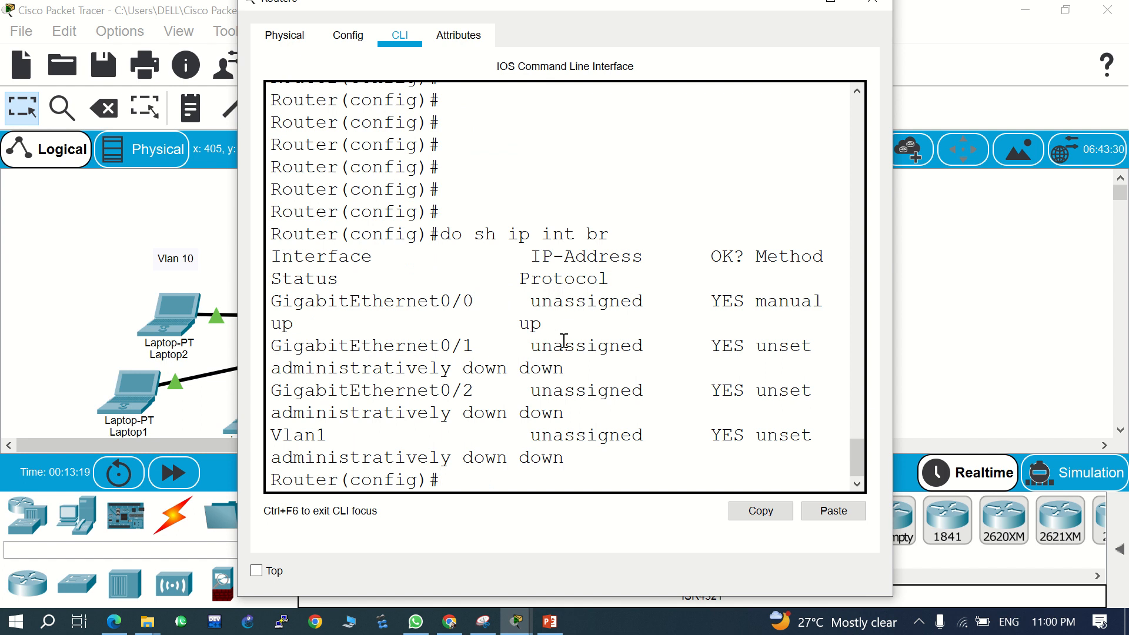
click(881, 7)
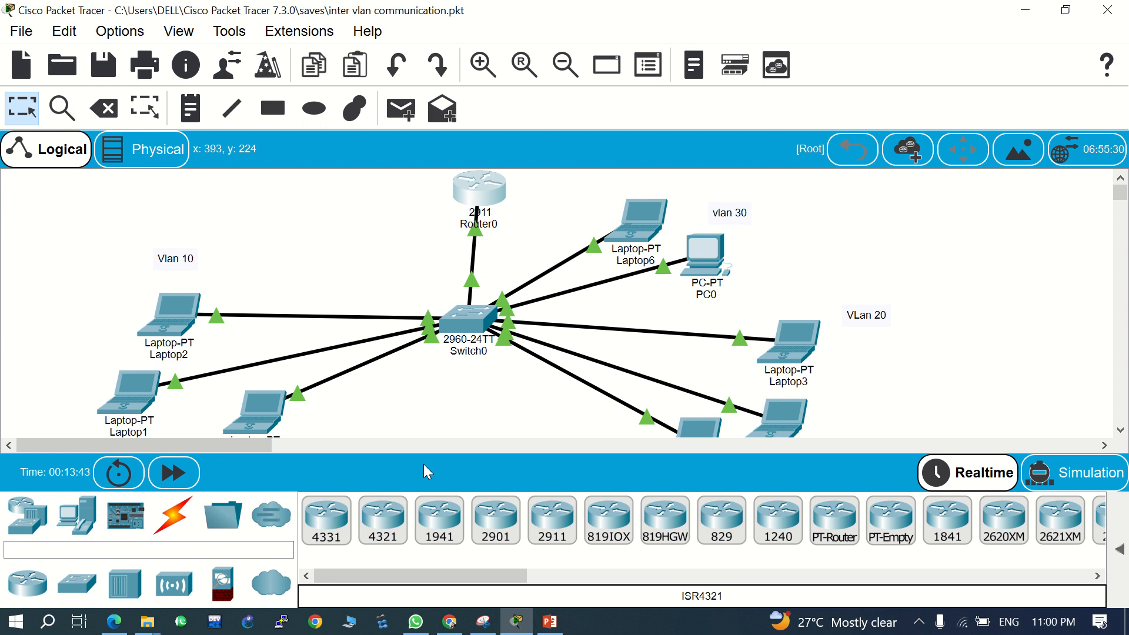
Create subinterface gigabitEthernet 0/0.10 on Router0 for VLAN 10 from global configuration mode
click(479, 197)
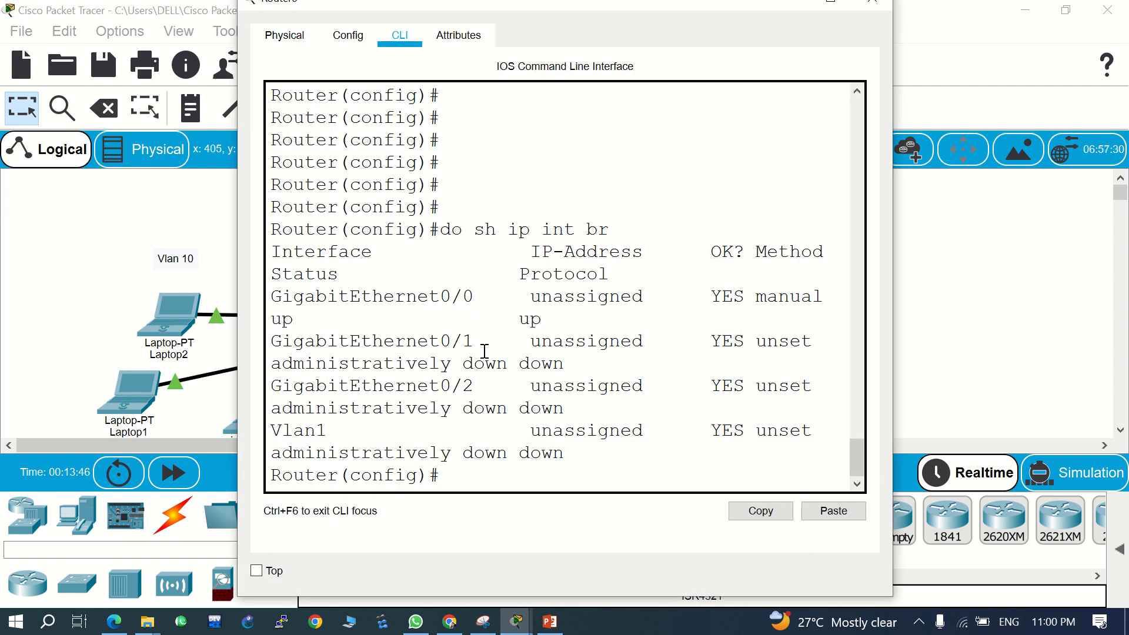
key(Return)
key(Return)
key(Return)
key(Return)
key(Return)
key(Return)
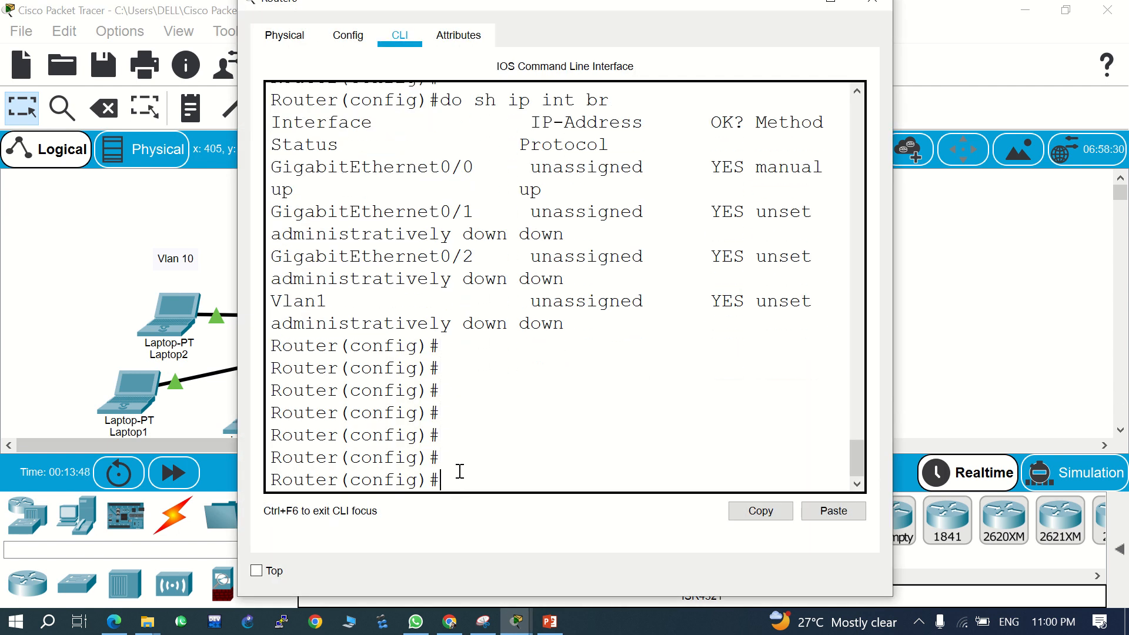
text(int)
key(Tab)
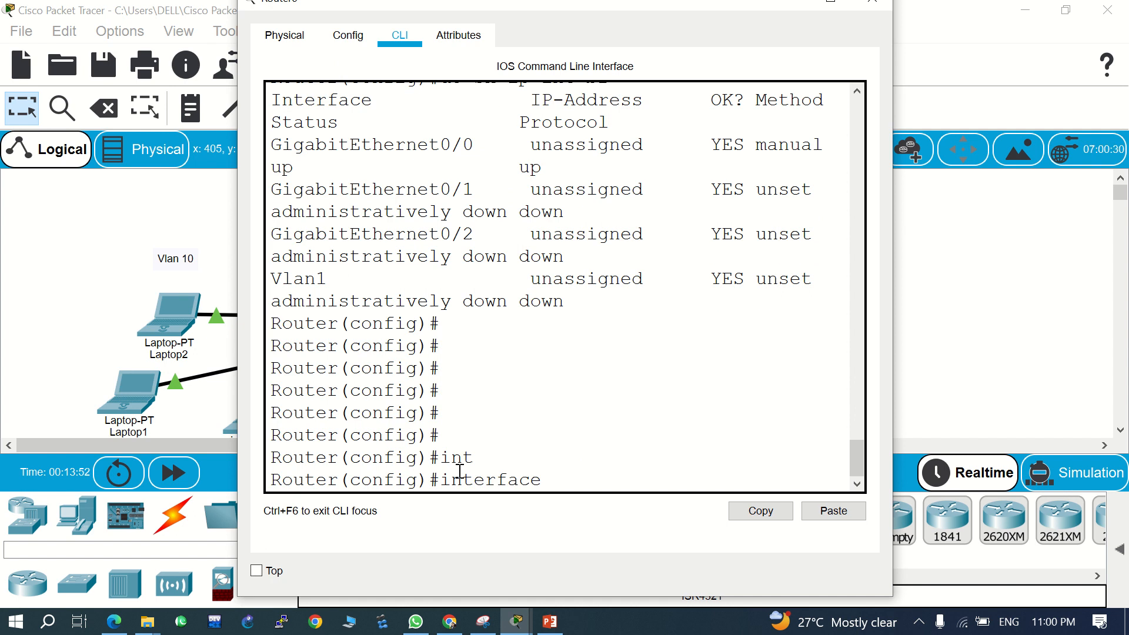
text(gi)
key(Tab)
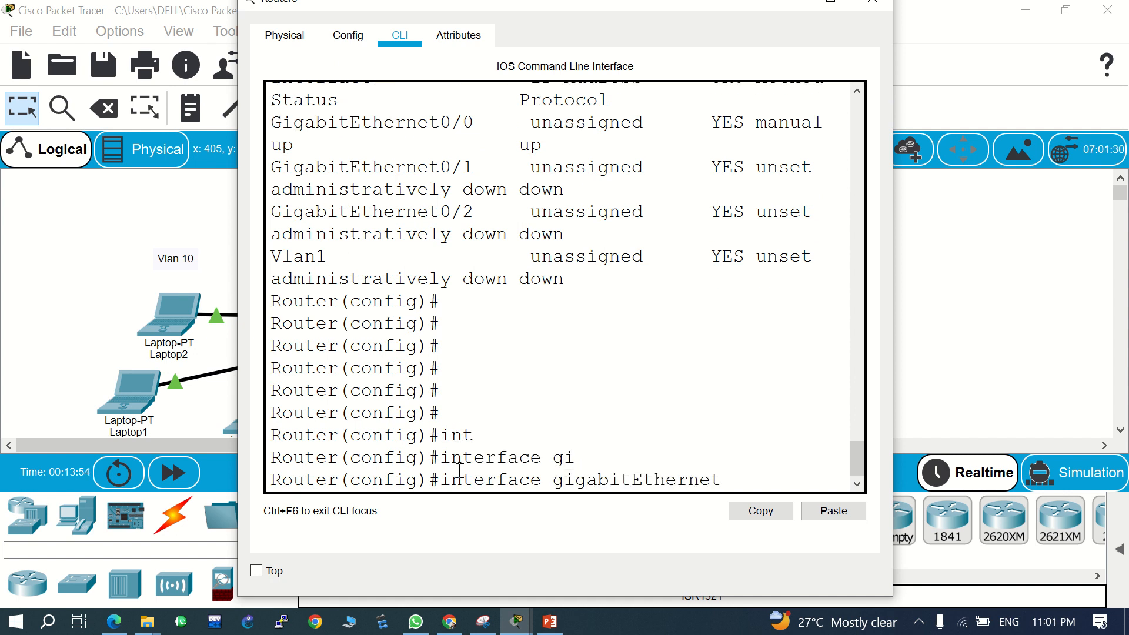
text(0/0.)
click(803, 8)
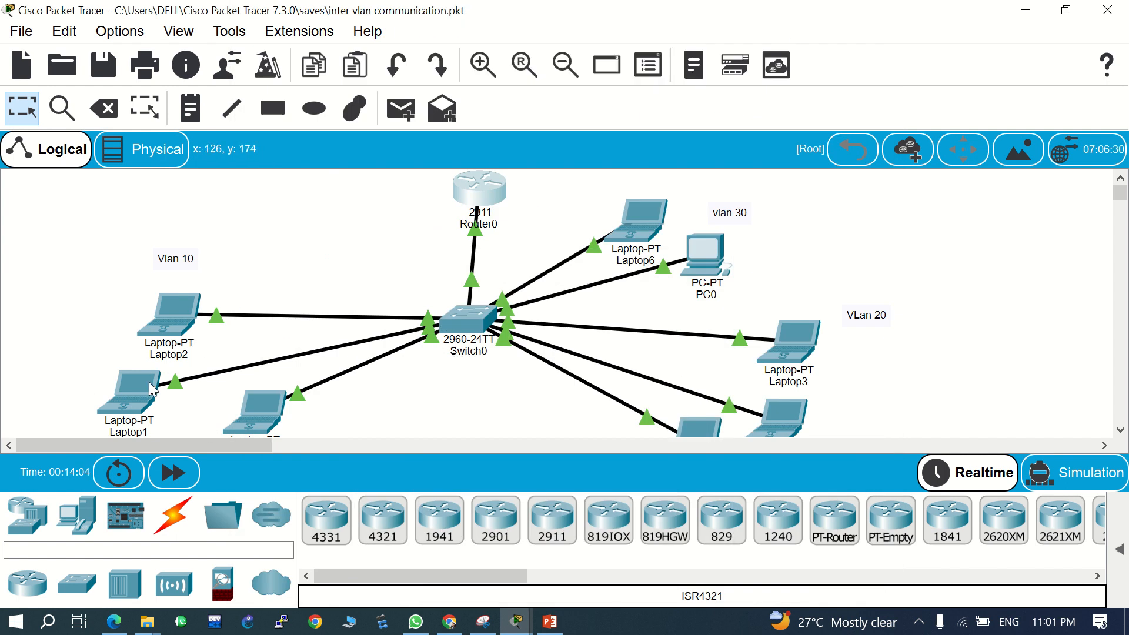
click(483, 201)
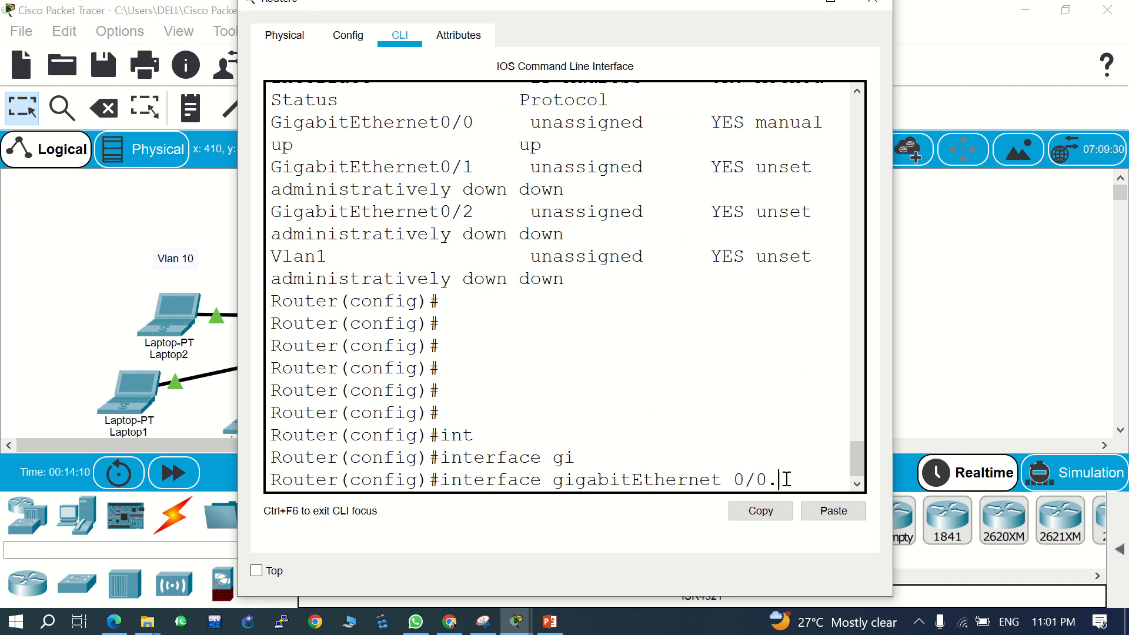
text(10)
key(Return)
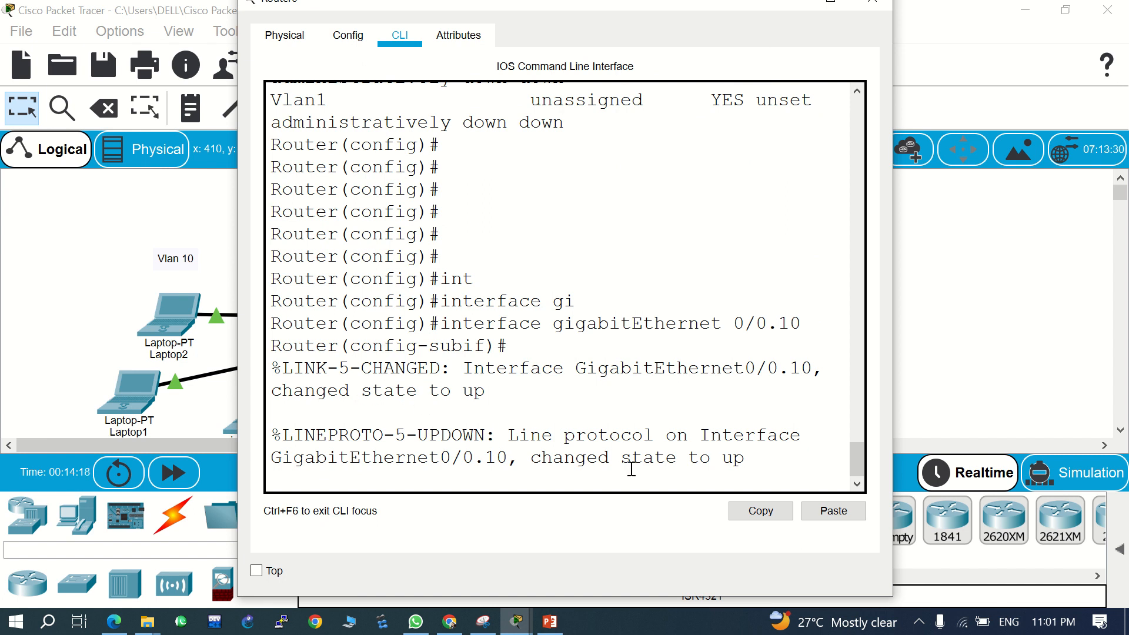
Set the encapsulation of subinterface 0/0.10 to dot1Q with VLAN ID 10
key(Return)
key(Return)
key(Return)
key(Return)
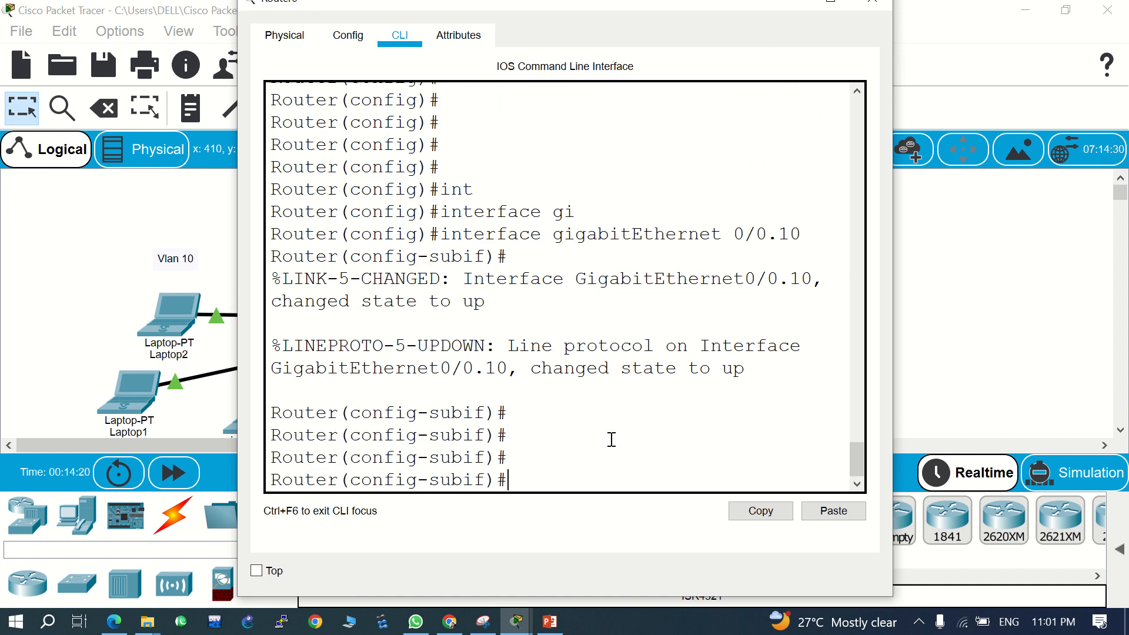
text(en)
key(Tab)
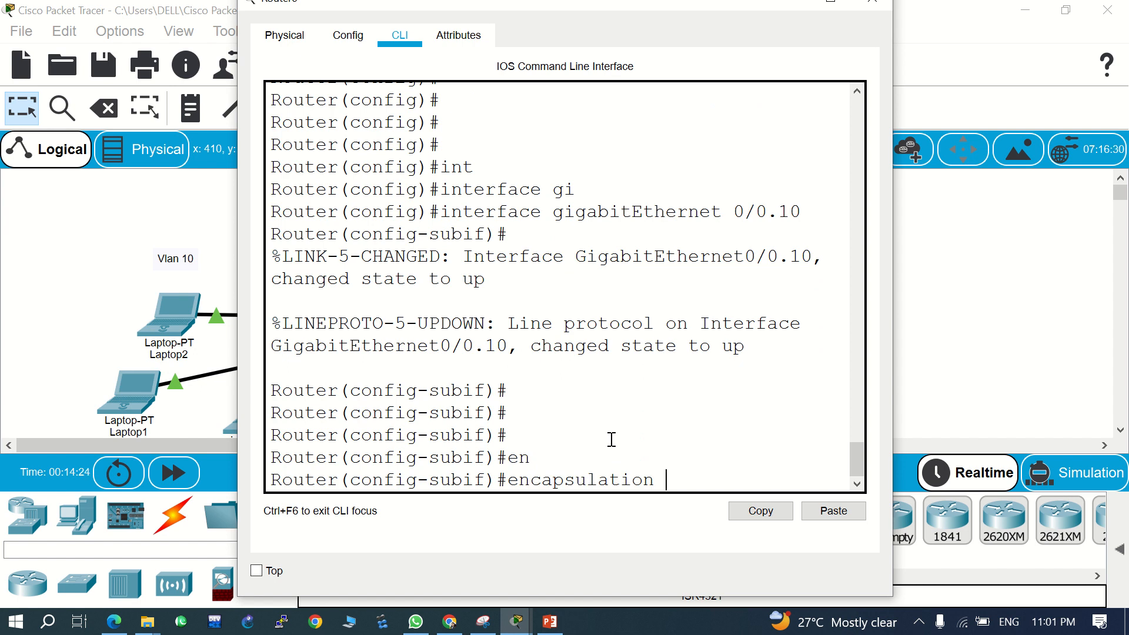
text(dot)
key(Tab)
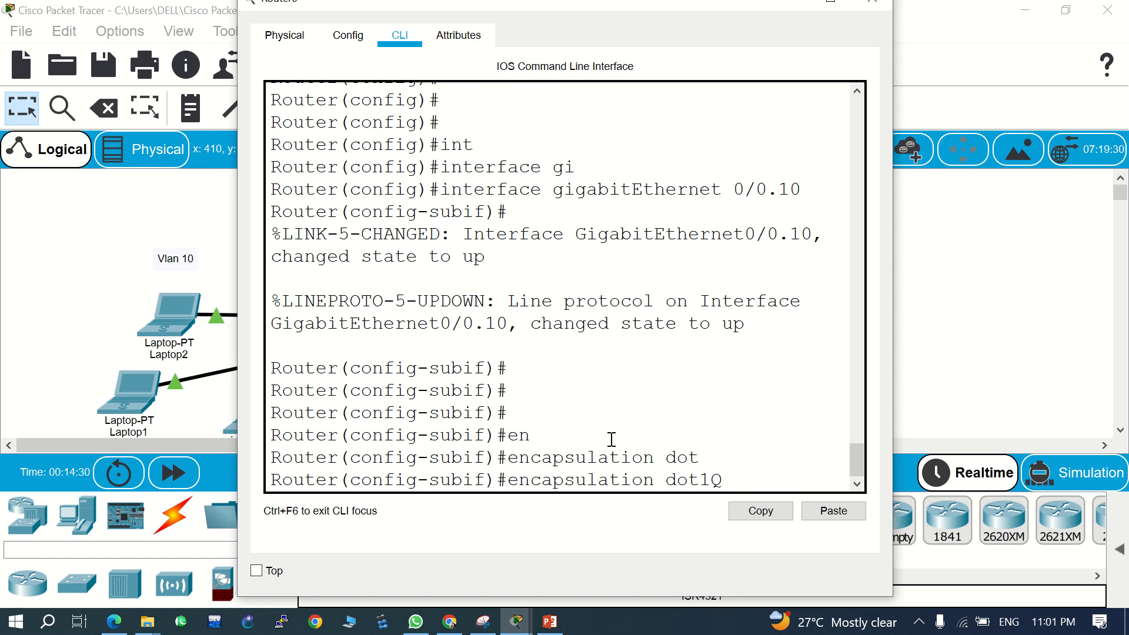
text(10)
key(Return)
key(Return)
key(Return)
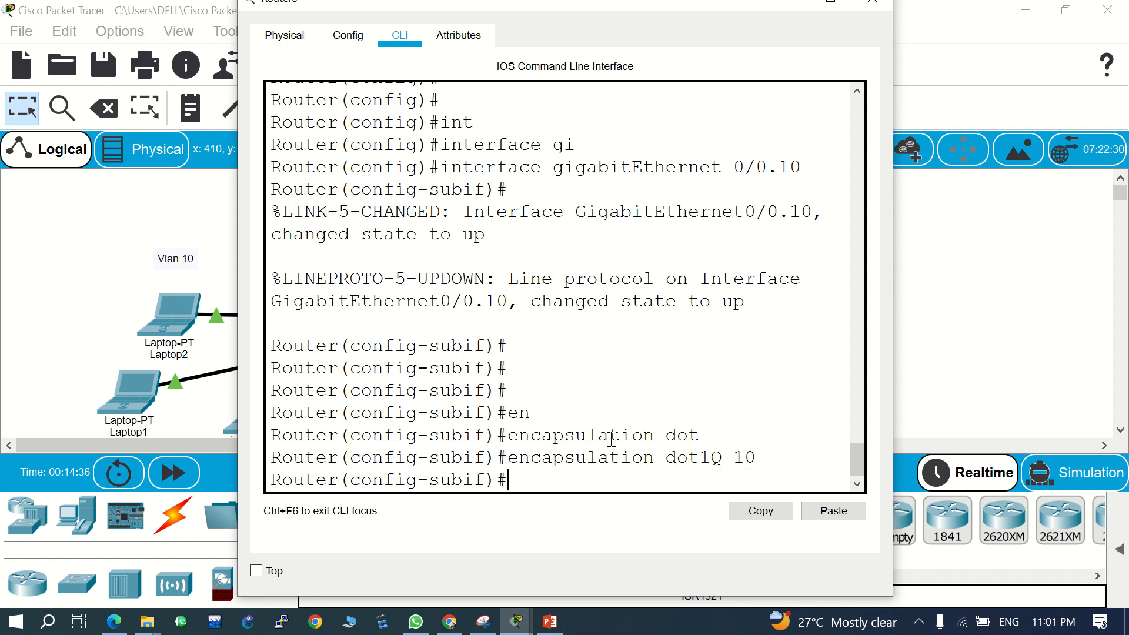
Assign IP address 192.168.10.1 with subnet mask 255.255.255.0 to subinterface 0/0.10
text(ip add)
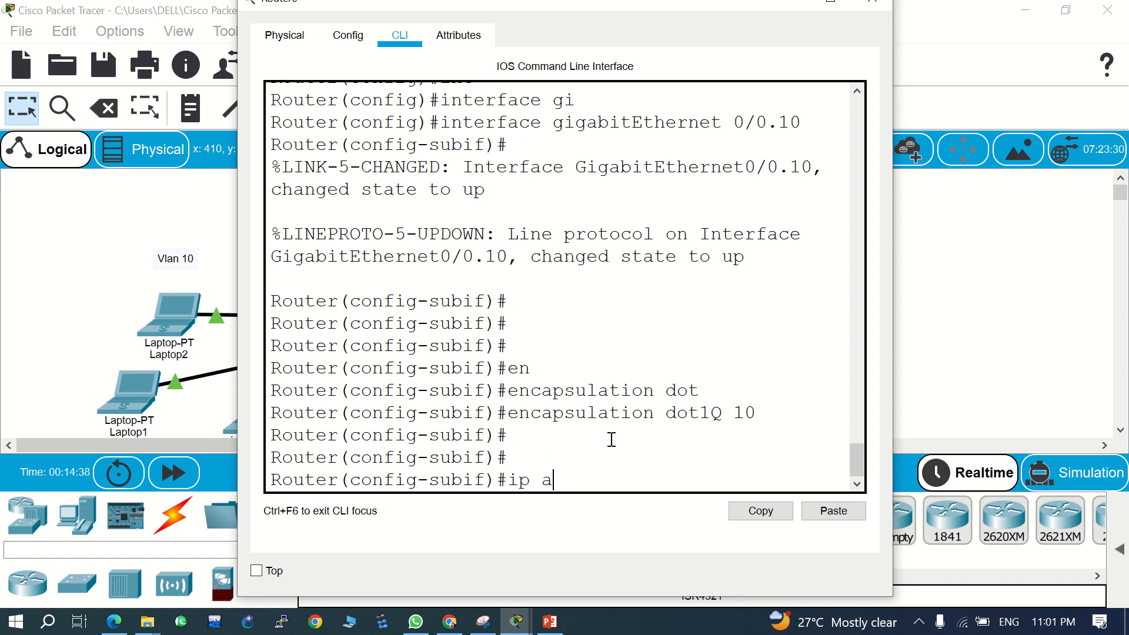
key(Tab)
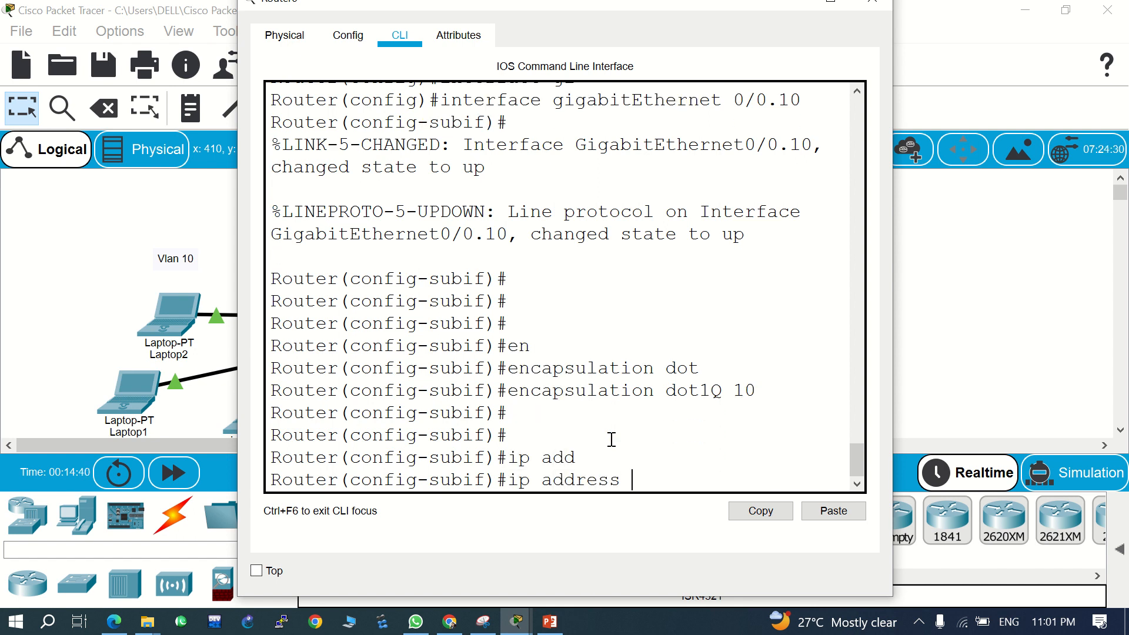
text(192.168.10)
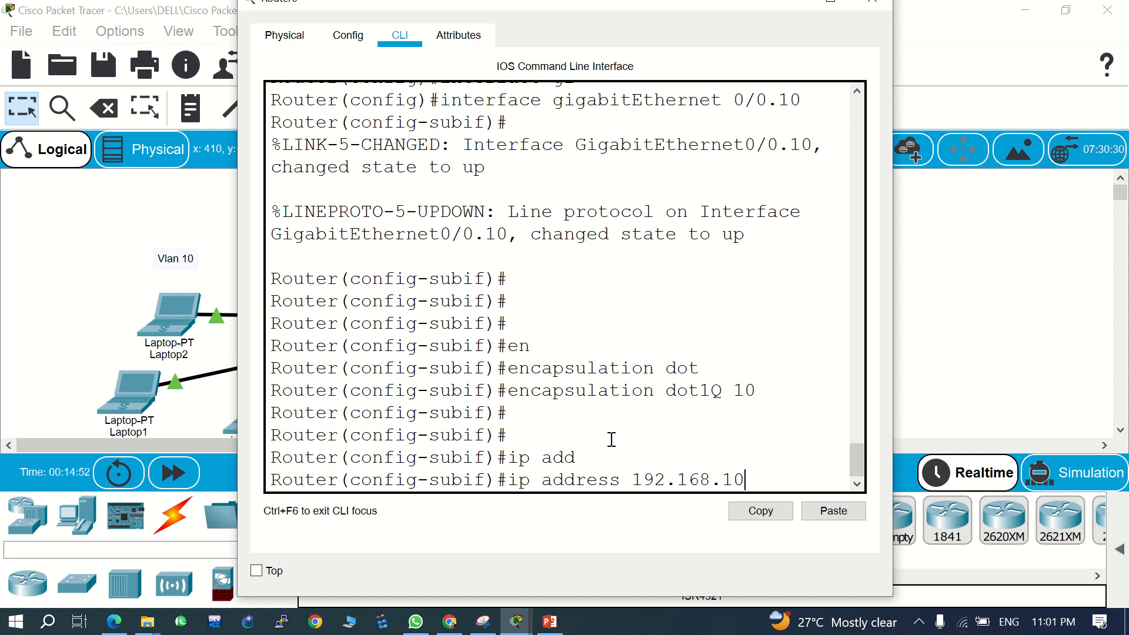
text(.1 255.255)
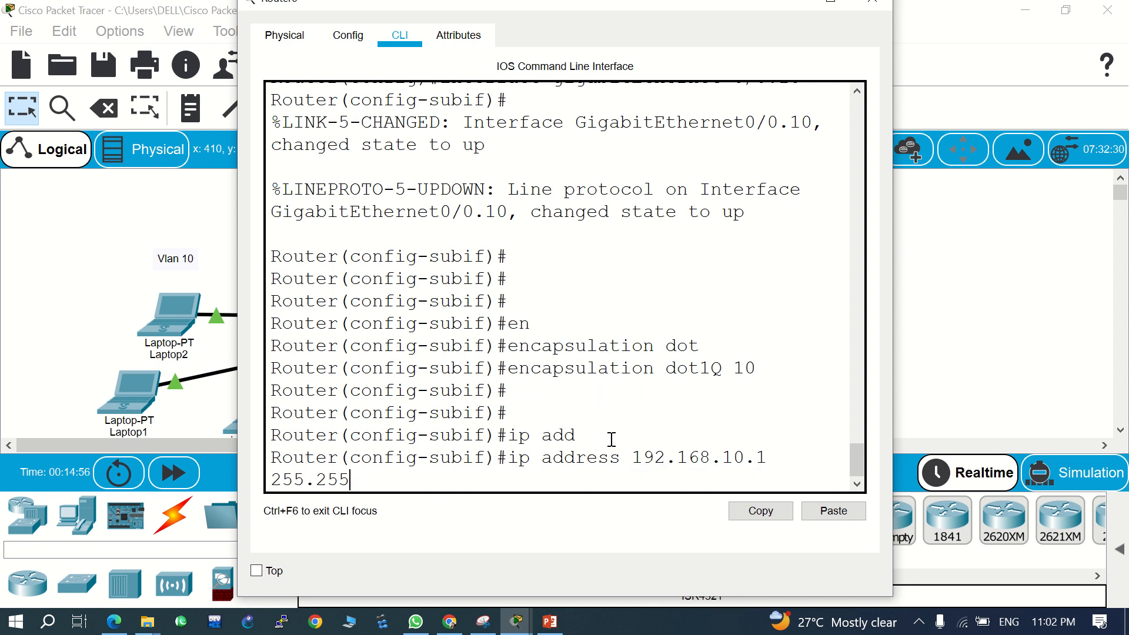
text(.255.0)
key(Return)
key(Return)
key(Return)
key(Return)
key(Return)
key(Return)
key(Return)
key(Return)
key(Return)
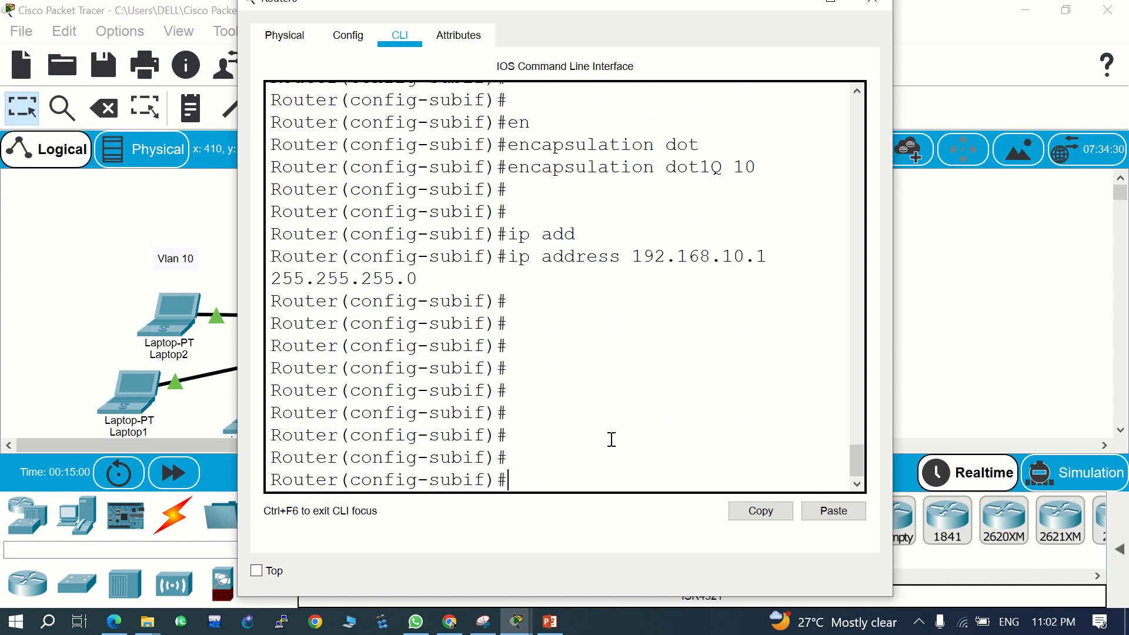
key(Return)
Exit subinterface 0/0.10's configuration and return to Router0's global configuration mode
text(exi)
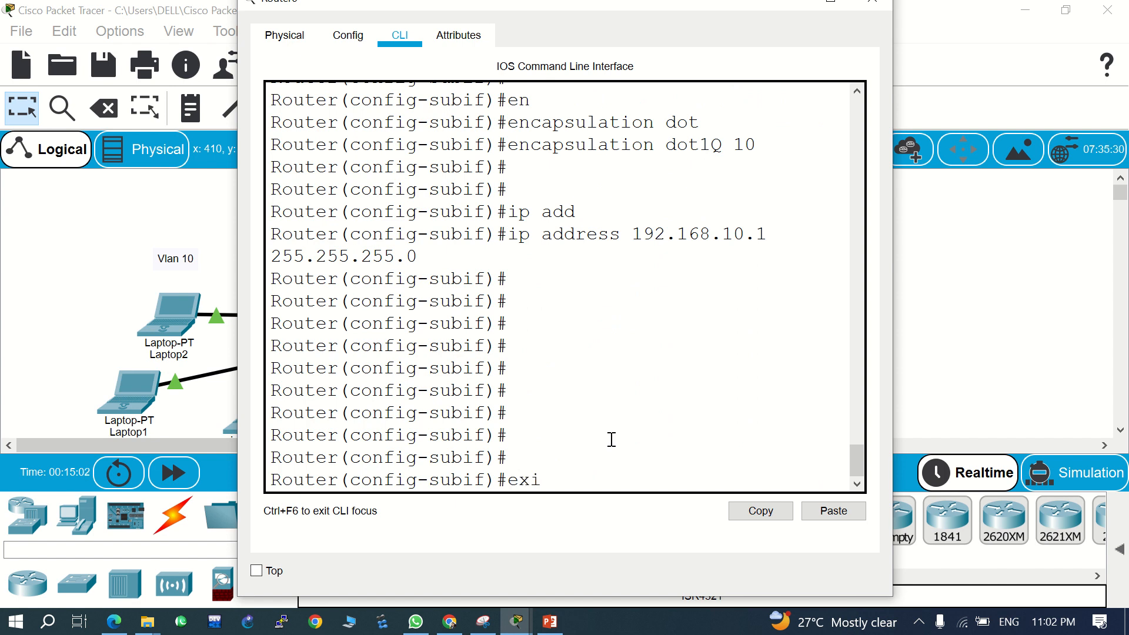
text(t)
key(Return)
key(Return)
key(Return)
key(Return)
key(Return)
key(Return)
key(Return)
key(Return)
key(Return)
key(Return)
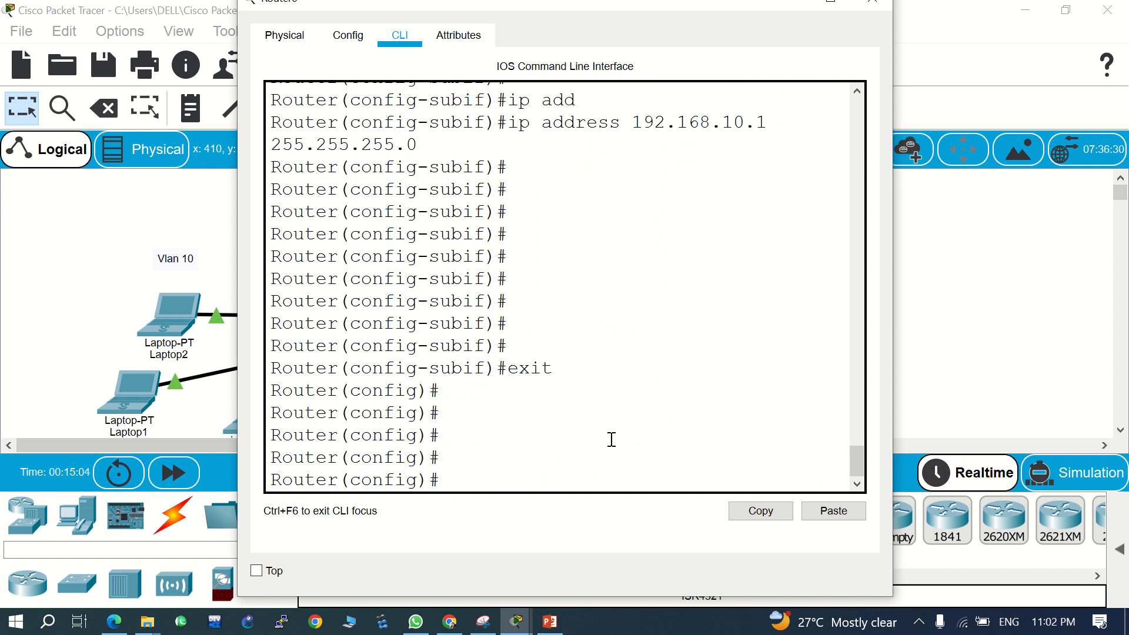
key(Return)
key(Return)
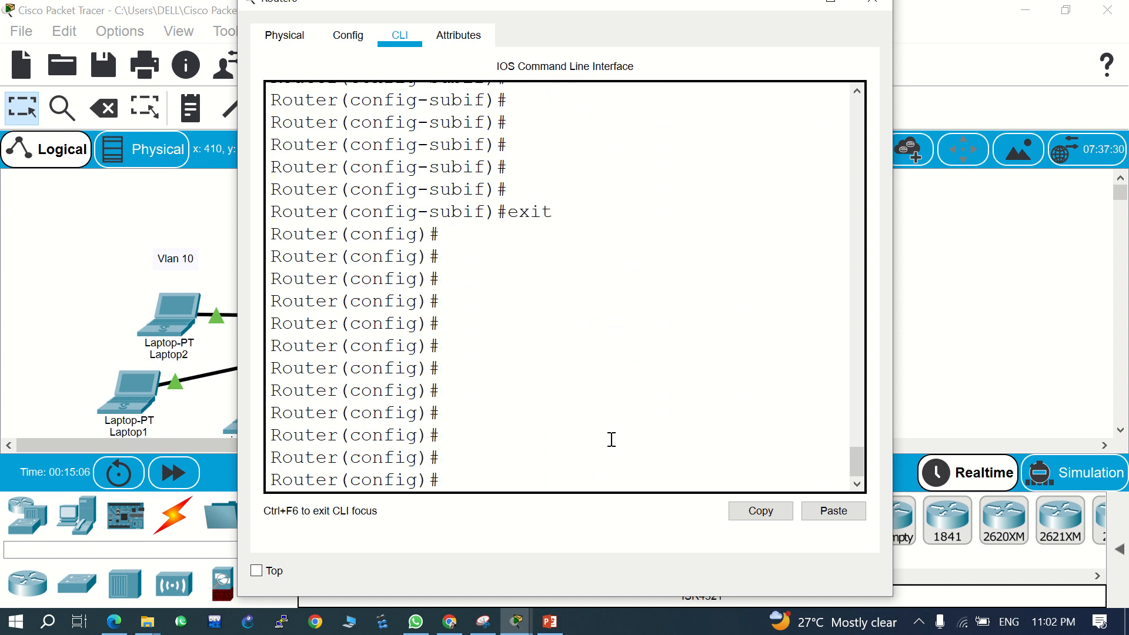
Create subinterface gigabitEthernet 0/0.20 on Router0 for VLAN 20
text(int)
key(Tab)
text(gi)
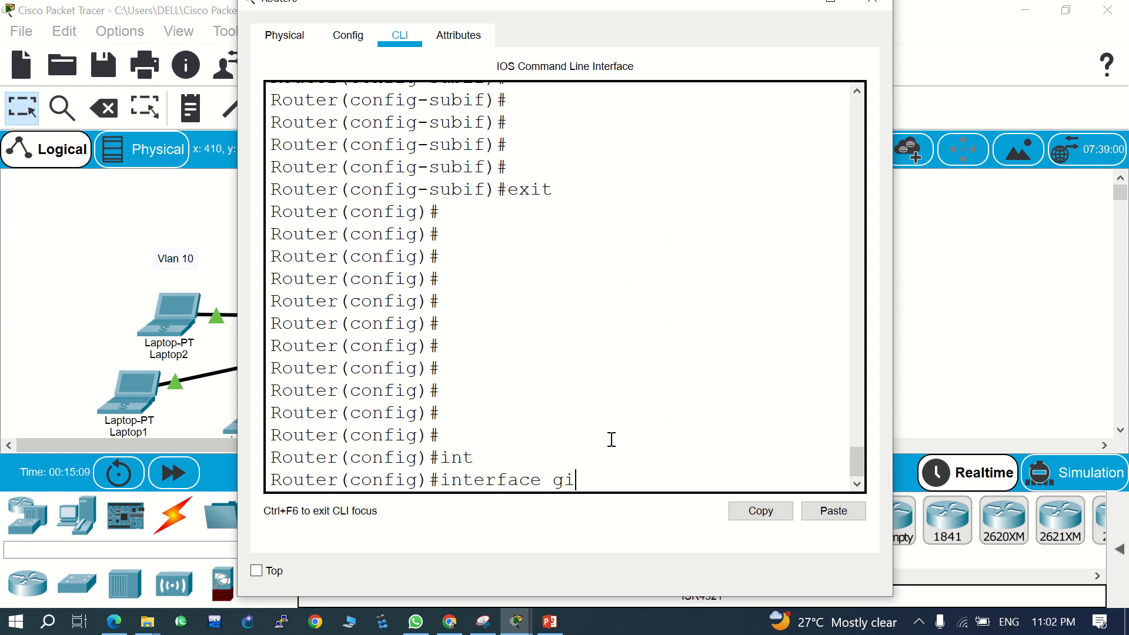
key(Tab)
text(0/)
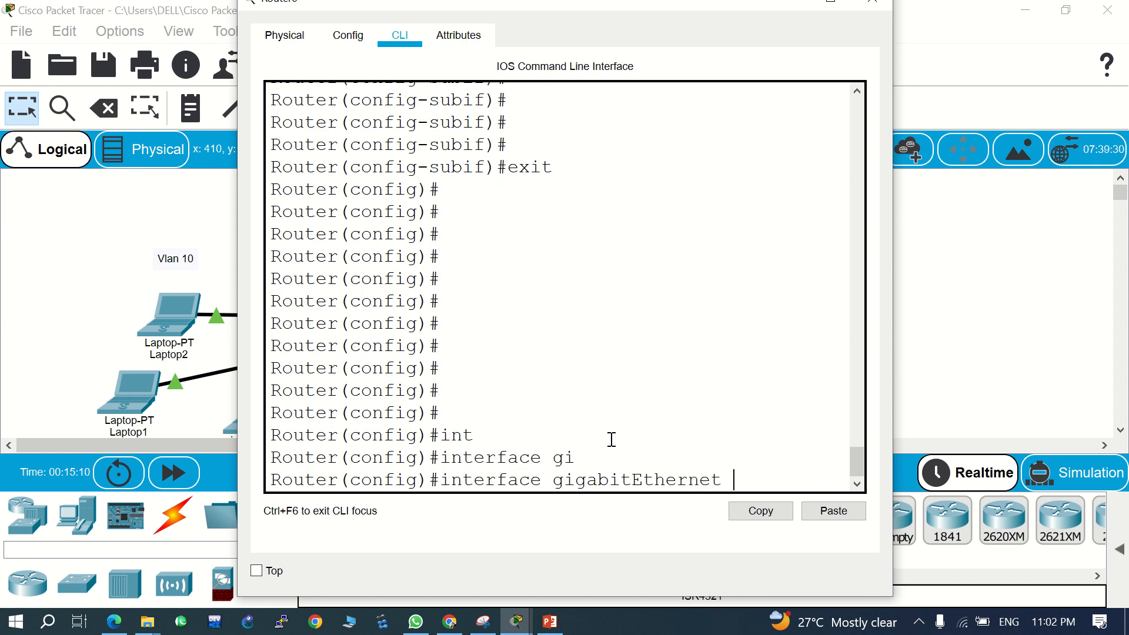
text(0.)
key(alt+Tab)
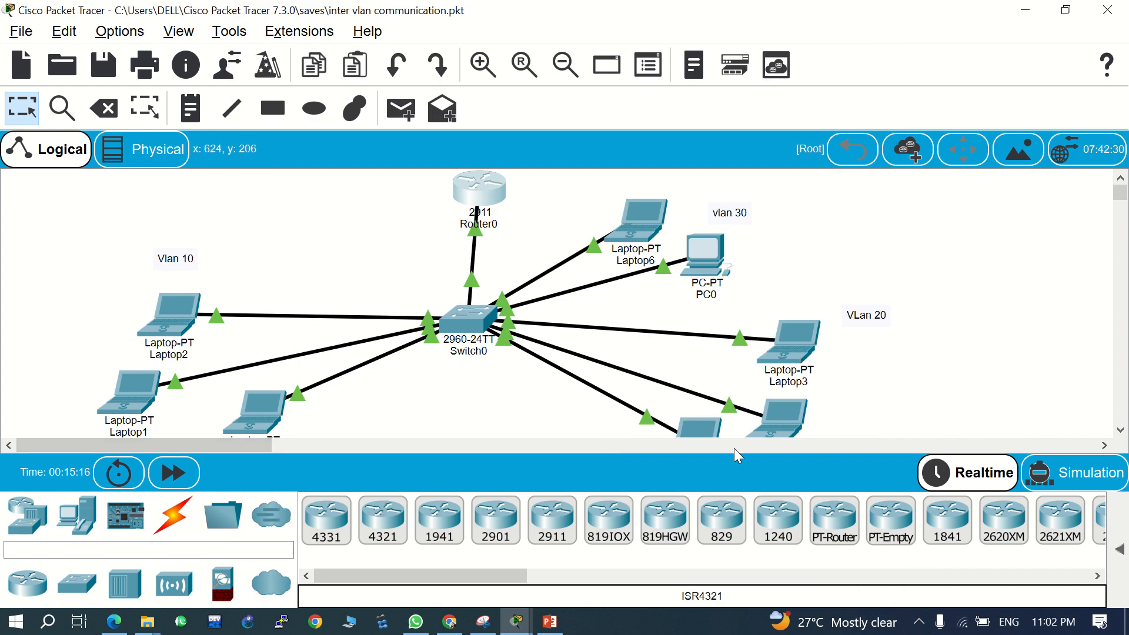
key(alt+Tab)
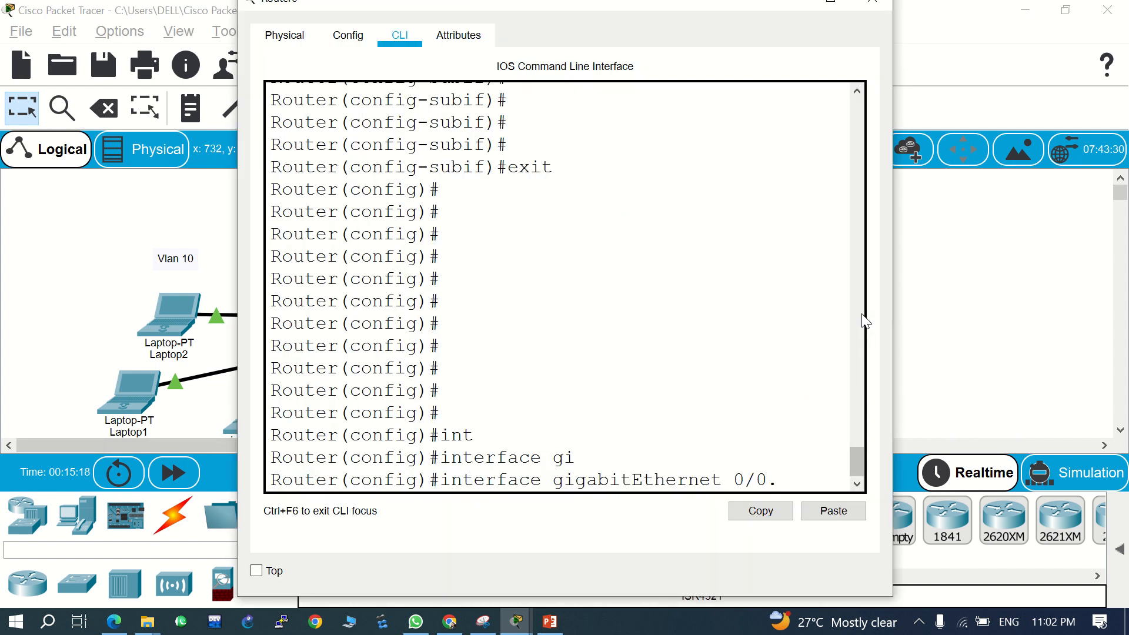
text(20)
key(Return)
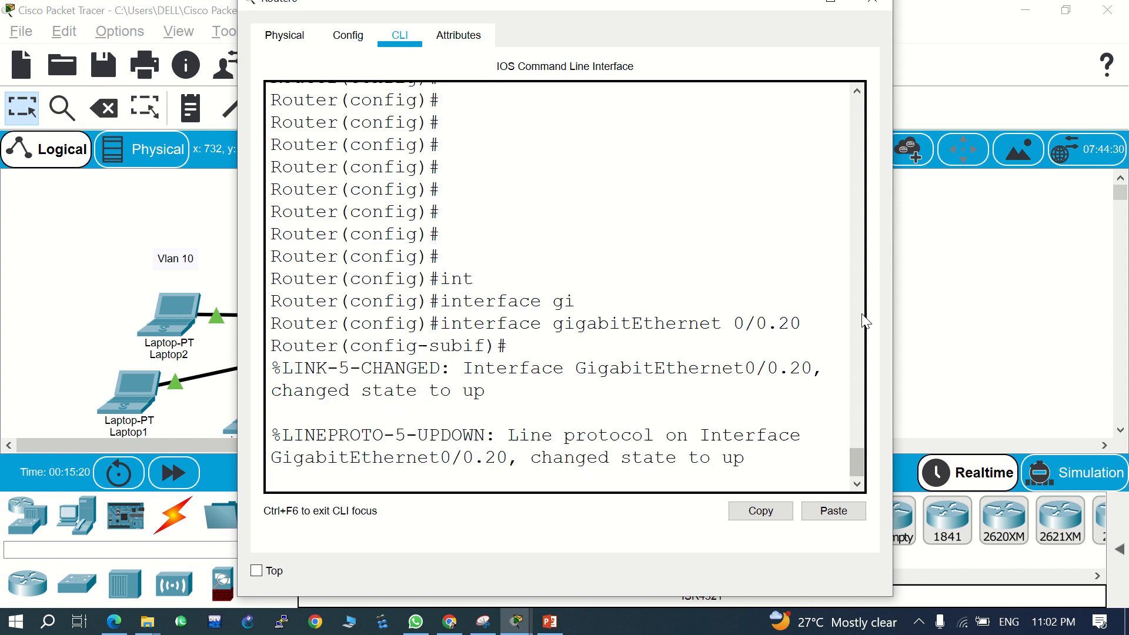
Set the encapsulation of subinterface 0/0.20 to dot1Q with VLAN ID 20
key(Return)
key(Return)
key(Return)
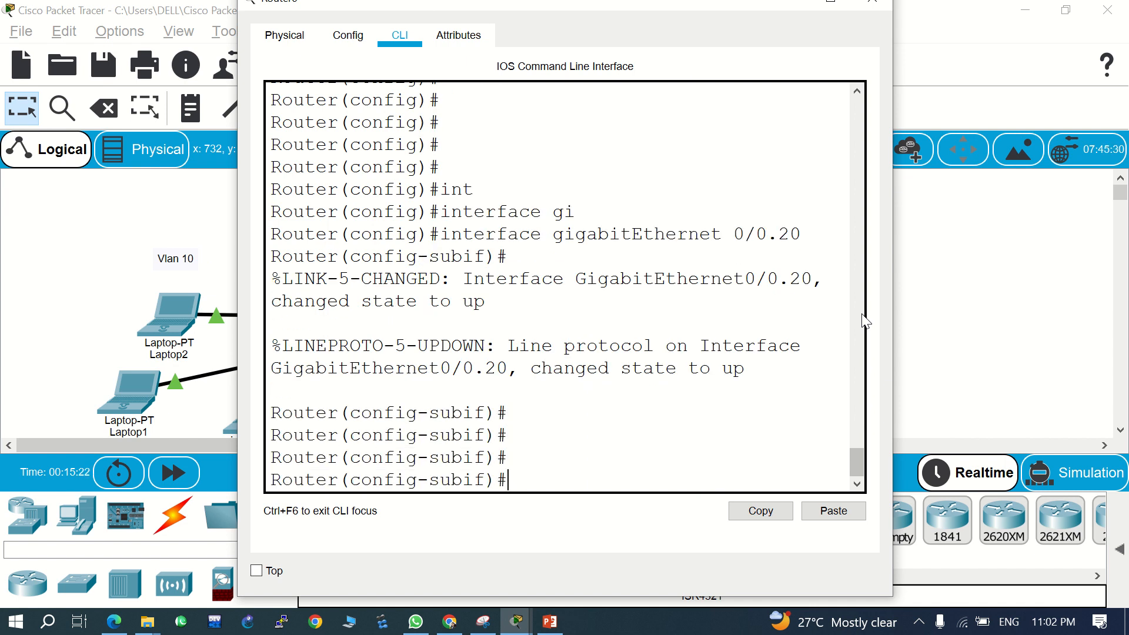
text(en)
key(Tab)
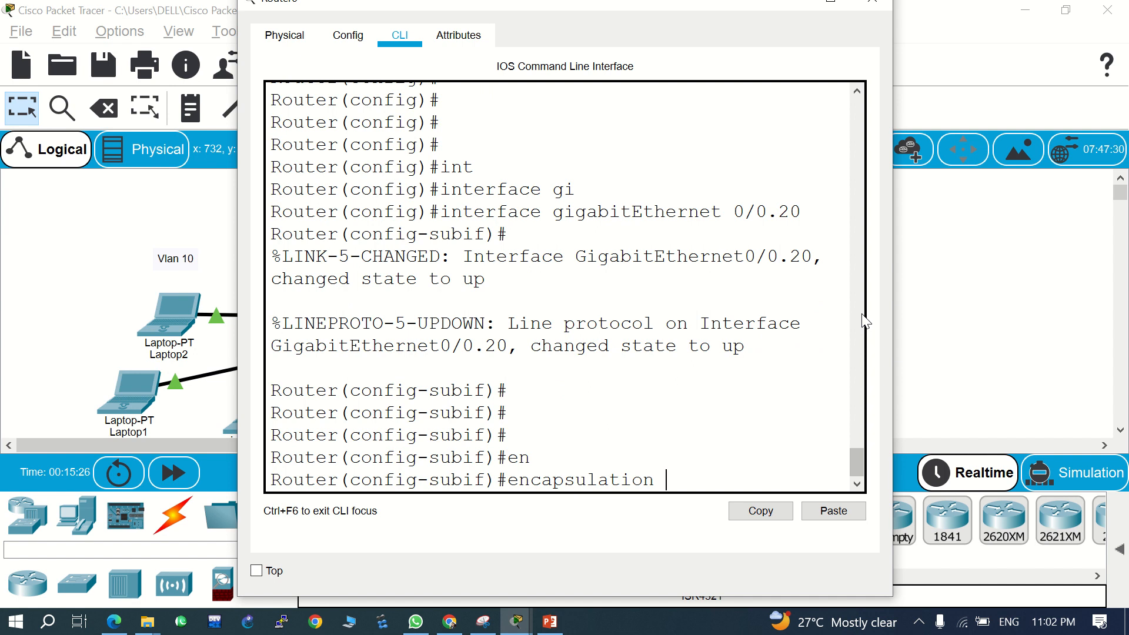
text(dot)
key(Tab)
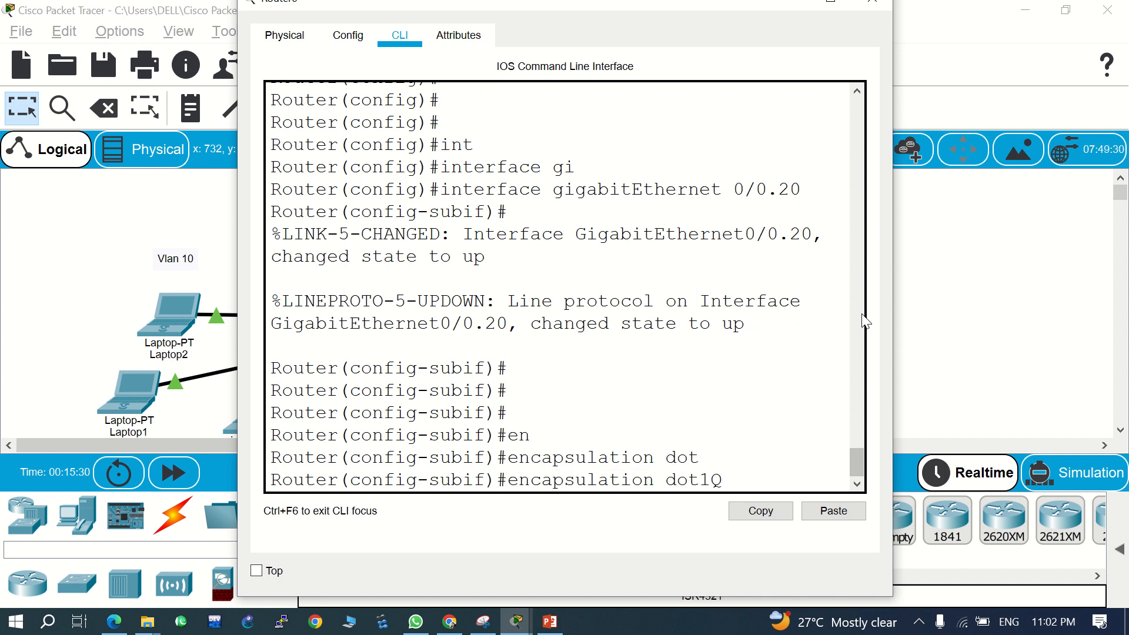
text(20)
key(Return)
key(Return)
key(Return)
key(Return)
key(Return)
key(Return)
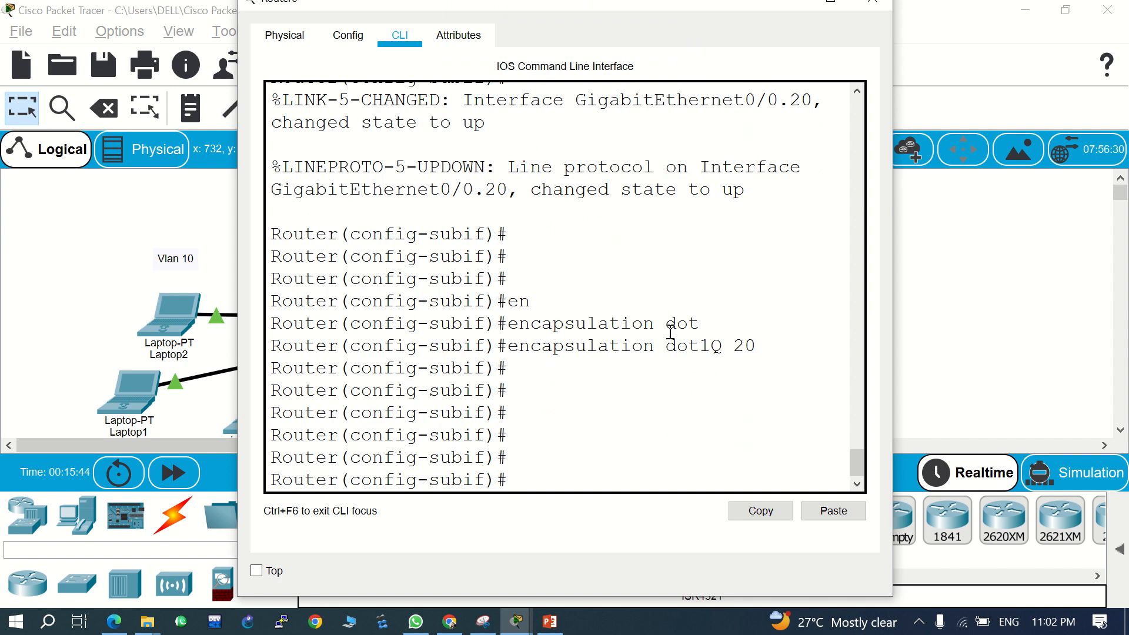
key(Return)
key(Return)
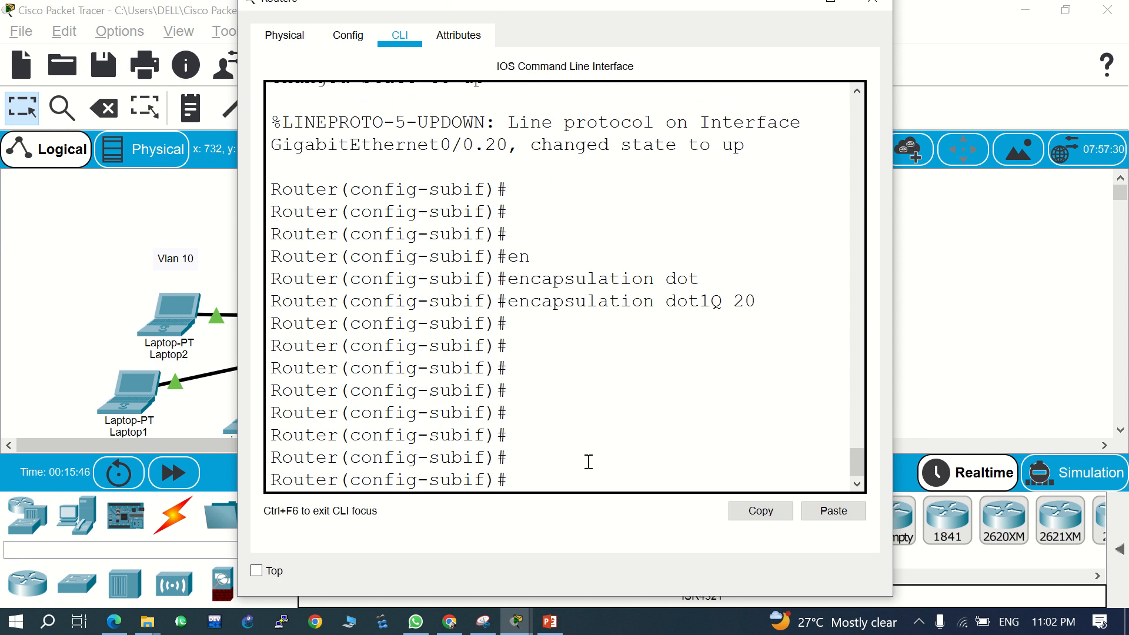
Assign IP address 192.168.20.1 with subnet mask 255.255.255.0 to subinterface 0/0.20
text(ip add)
key(Tab)
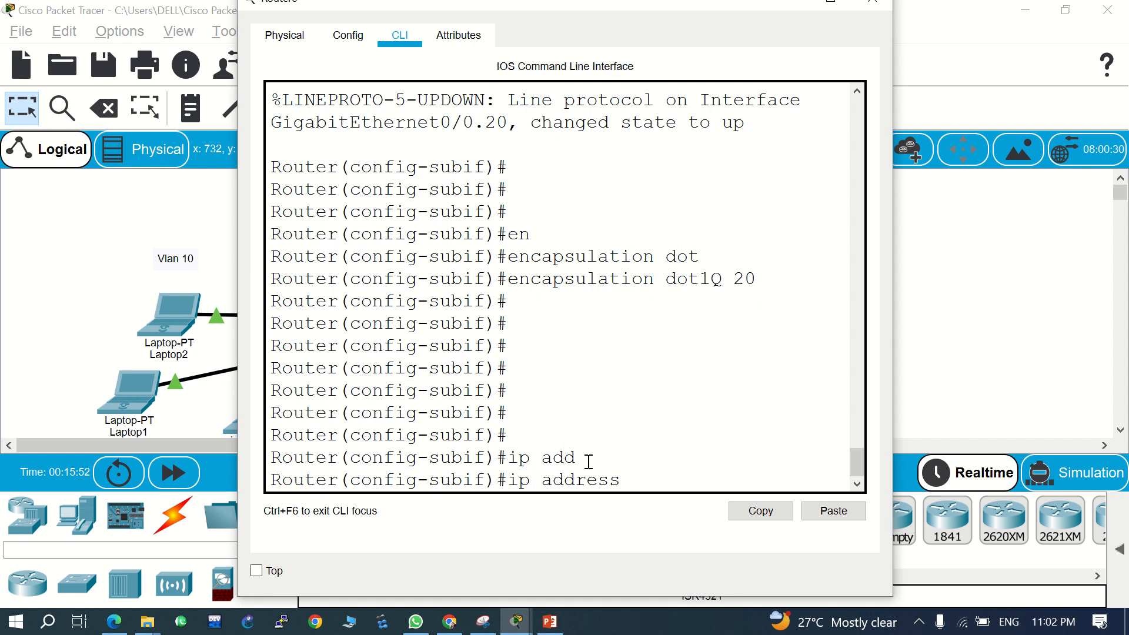
text(192.168.)
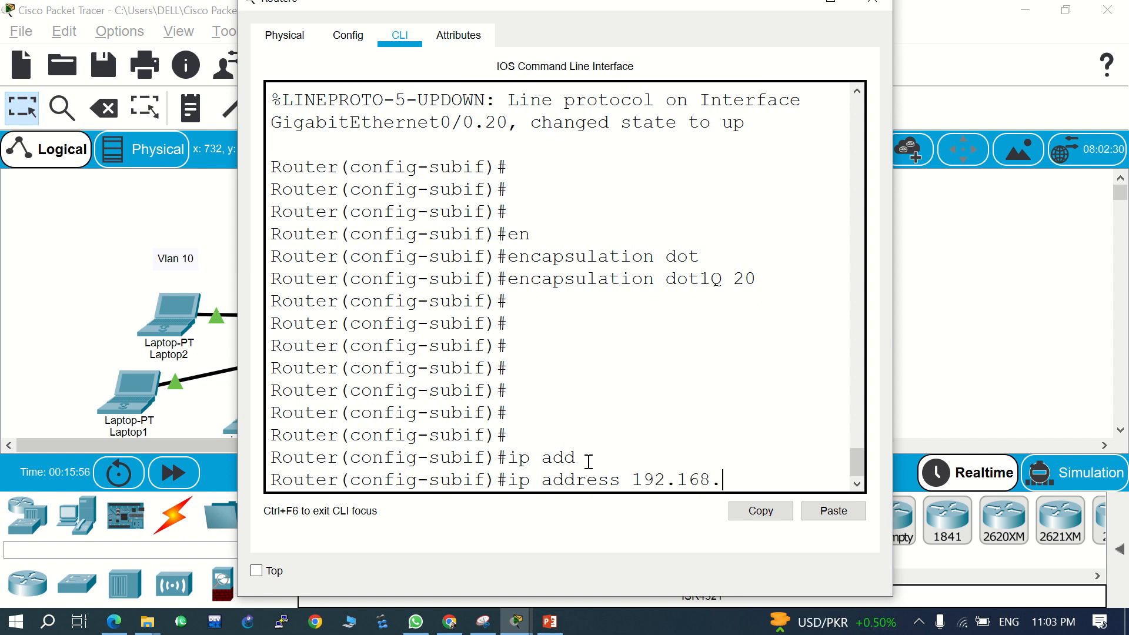
text(20.1 255.255.255.0)
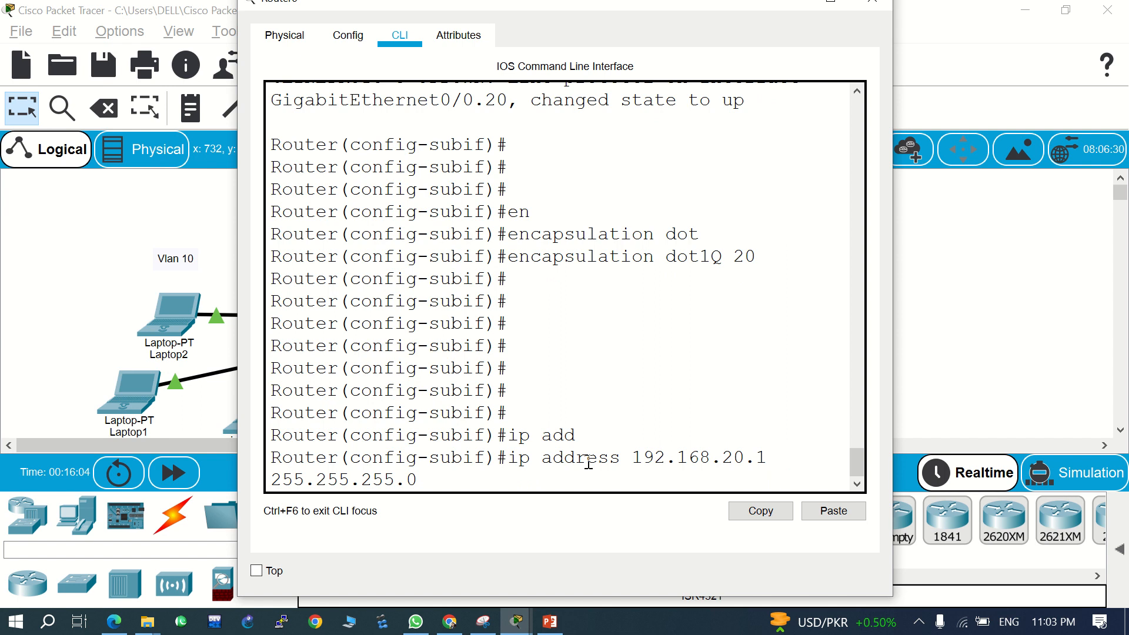
key(Return)
key(Return)
key(Return)
key(Return)
key(Return)
key(Return)
key(Return)
Exit subinterface 0/0.20's configuration and return to Router0's global configuration mode
text(er(config-subif)#e)
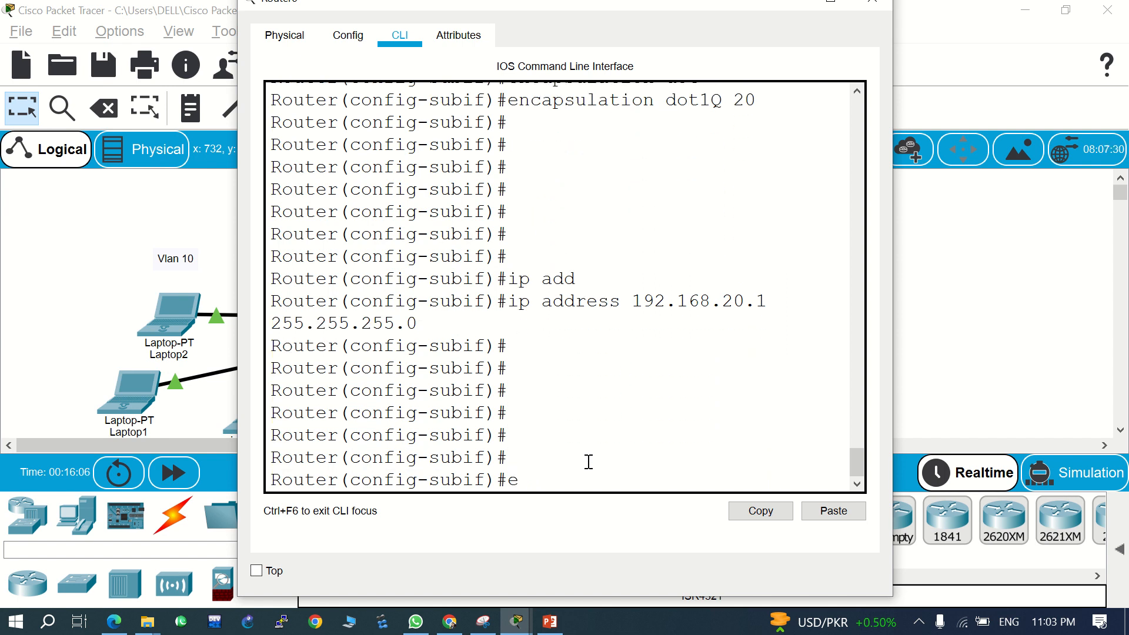
text(xit)
key(Return)
key(Return)
key(Return)
key(Return)
key(Return)
key(Return)
key(Return)
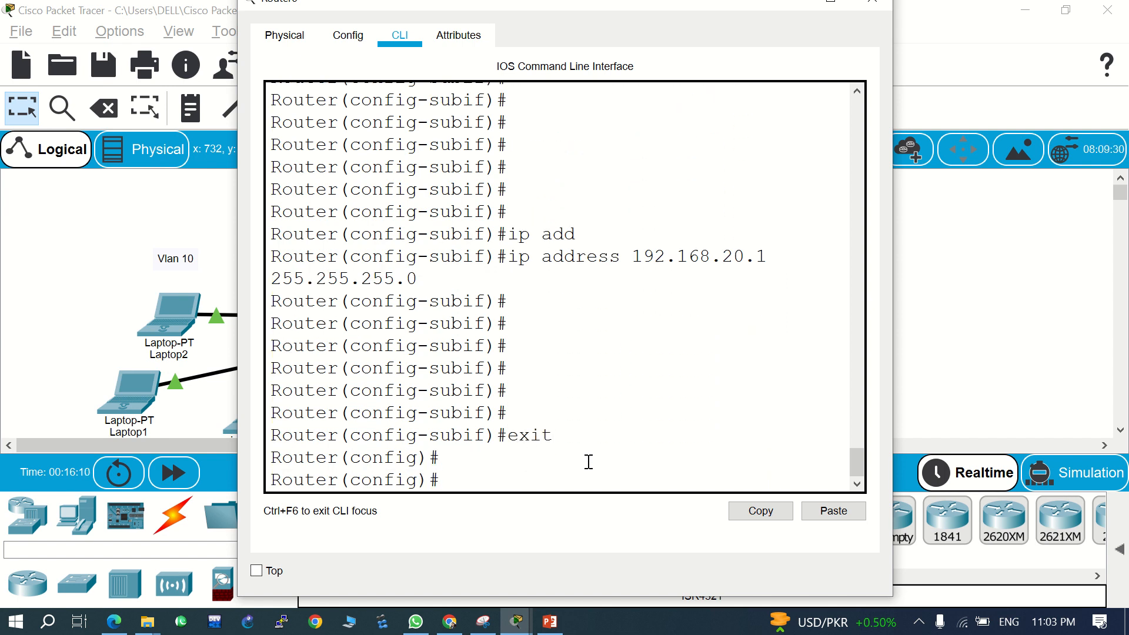
key(Return)
Enable IP routing on Router0 with the ip routing command
text(i)
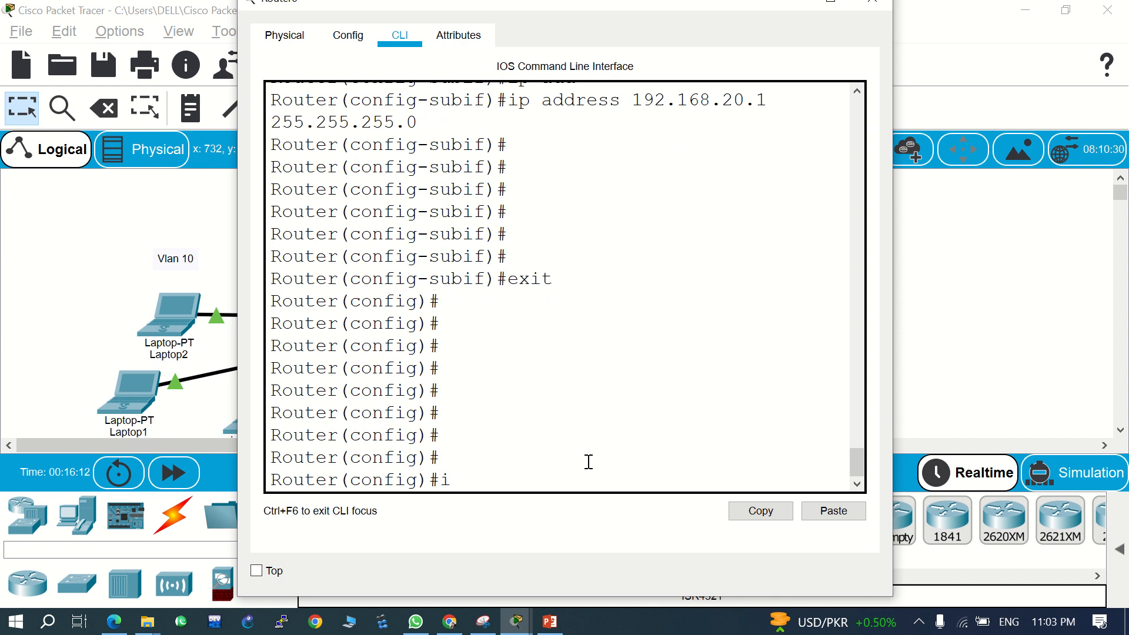
text(p a=r)
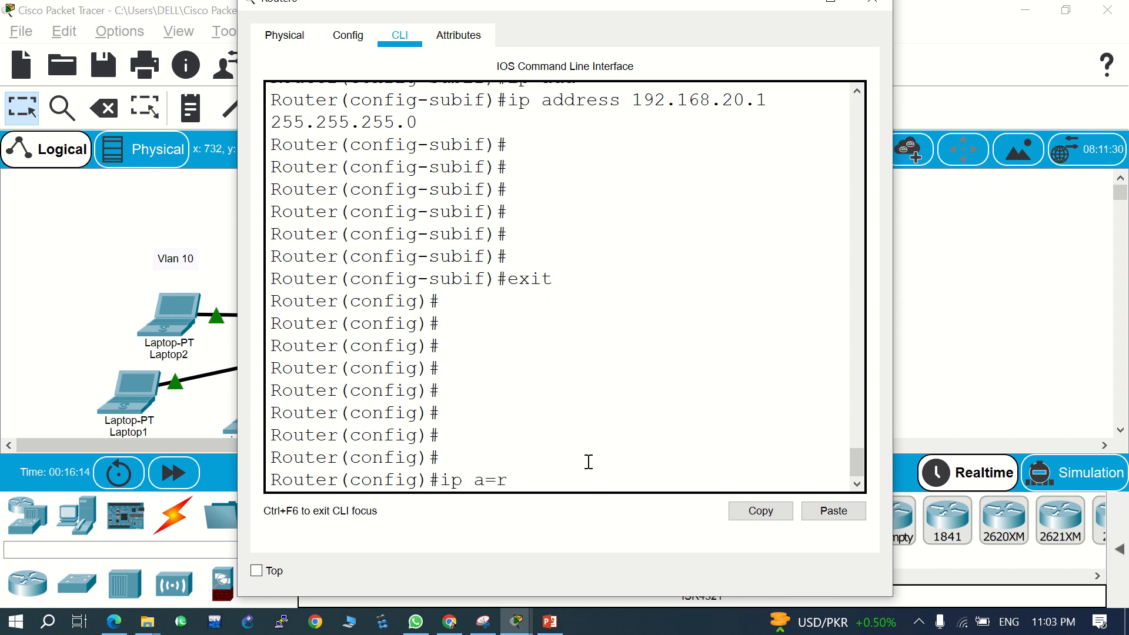
key(BackSpace)
key(BackSpace)
key(BackSpace)
text(rout)
key(Tab)
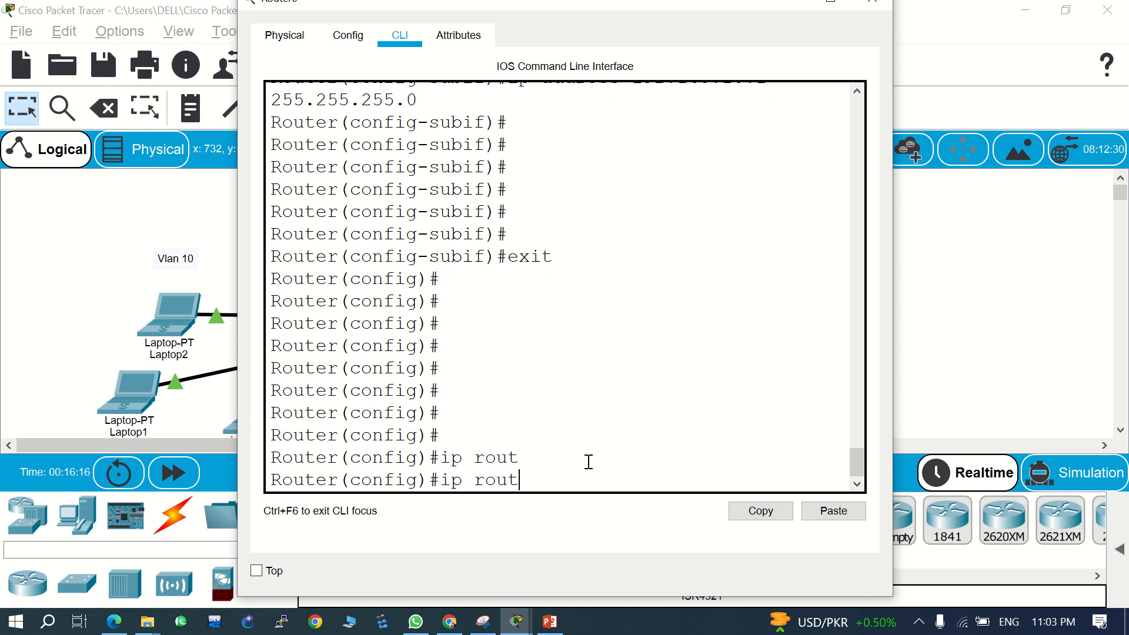
text(ing)
key(Tab)
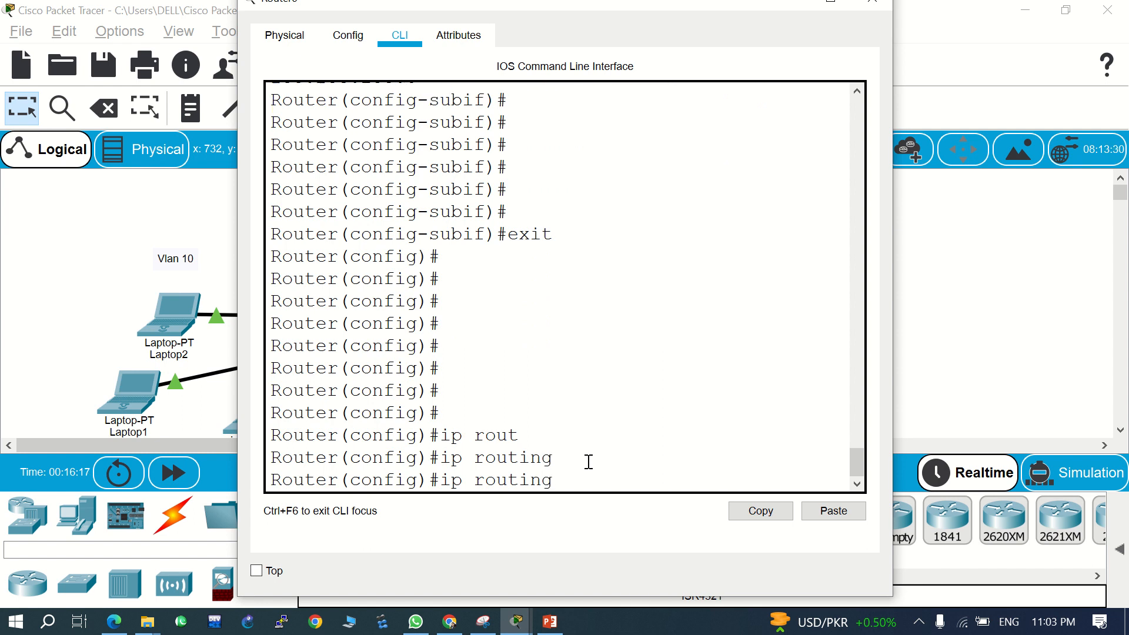
key(Return)
key(Return)
key(Return)
key(Return)
key(Return)
key(Return)
key(Return)
key(Return)
key(Return)
key(Return)
key(Return)
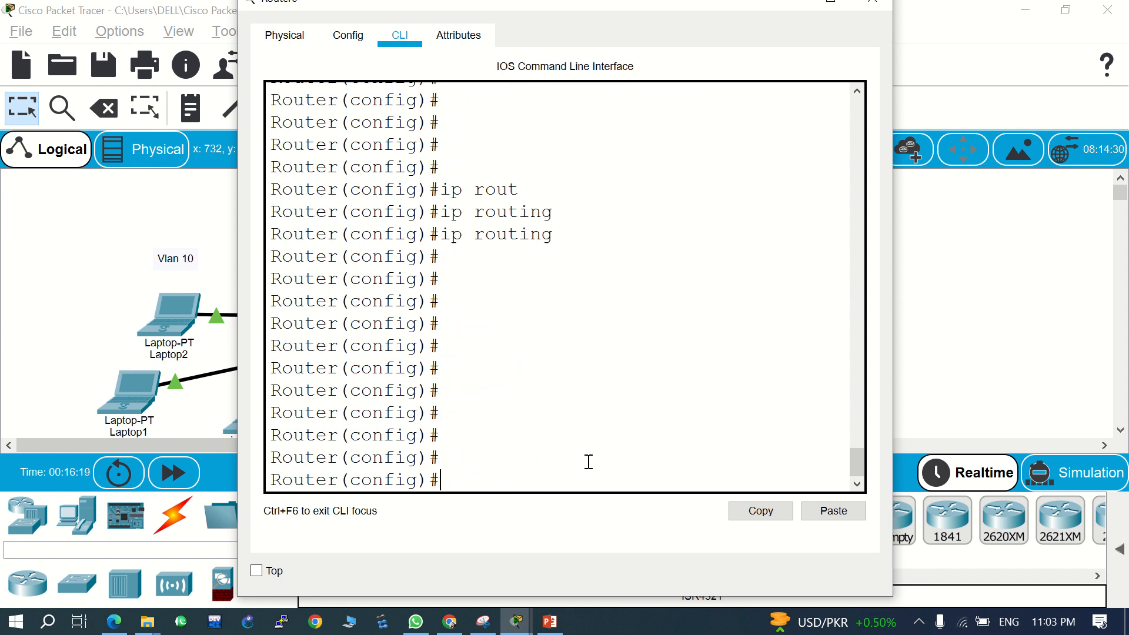
Leave Router0's global configuration mode and close the router's window
text(exit)
key(Return)
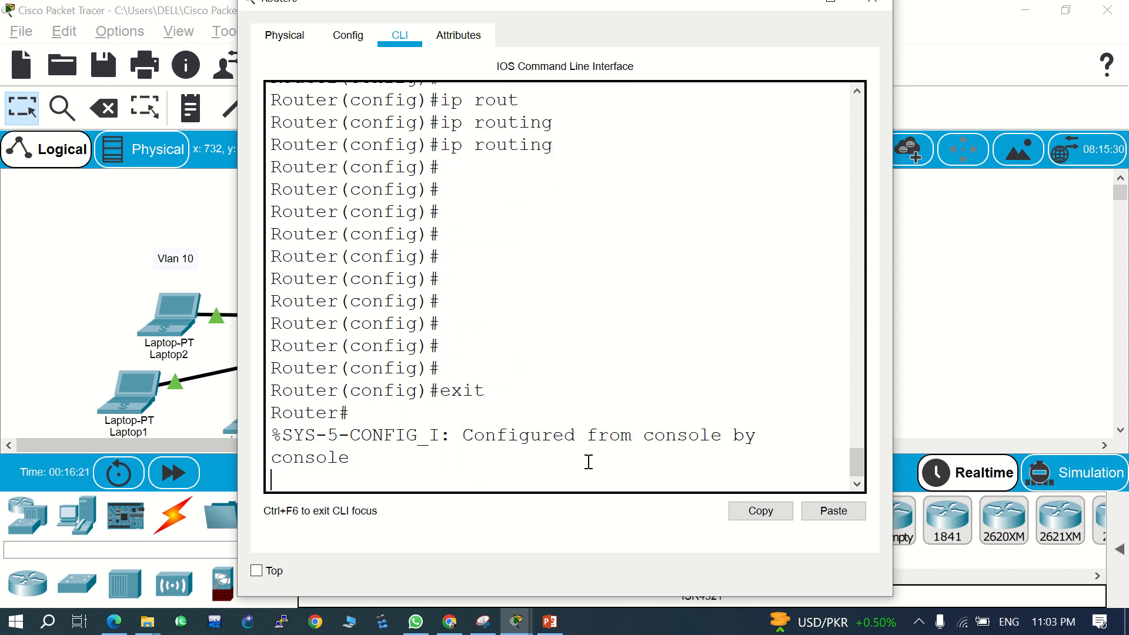
key(Return)
key(Return)
key(Return)
key(Return)
key(Return)
key(Return)
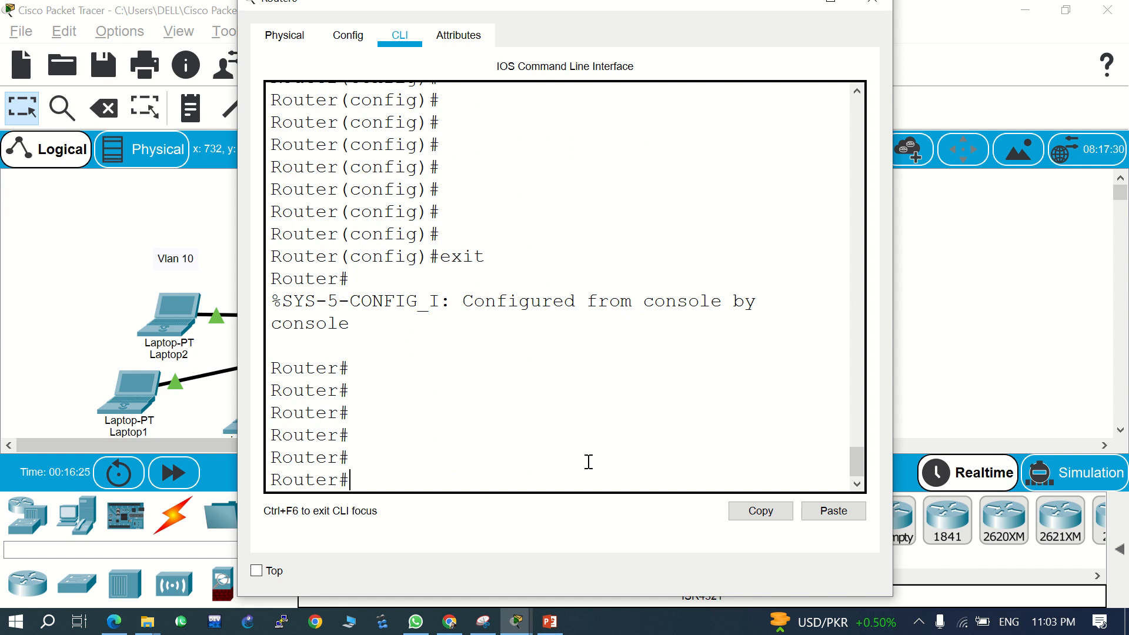
click(873, 2)
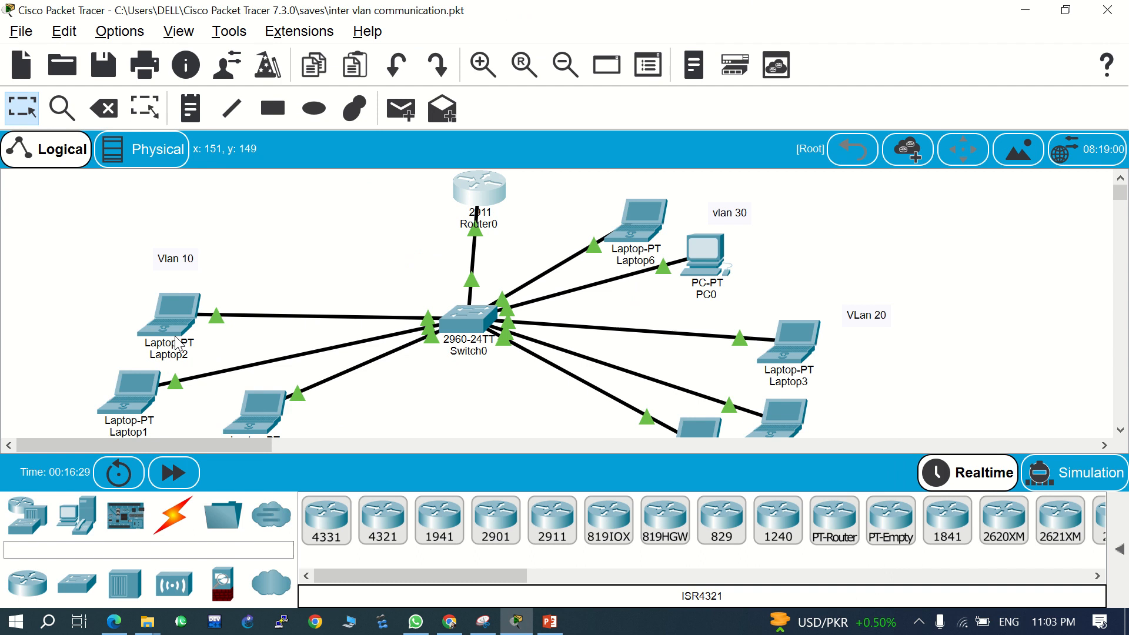
Ping 192.168.20.10 in VLAN 20 from the command prompt of Laptop2 in VLAN 10
click(169, 300)
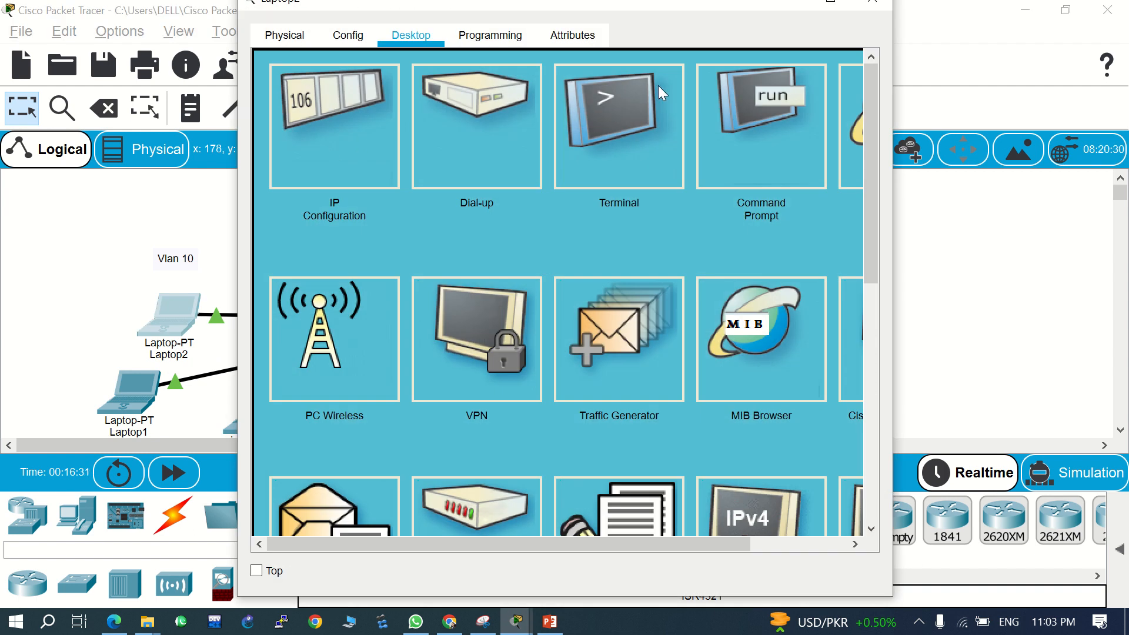
click(708, 129)
key(Return)
key(Return)
key(Return)
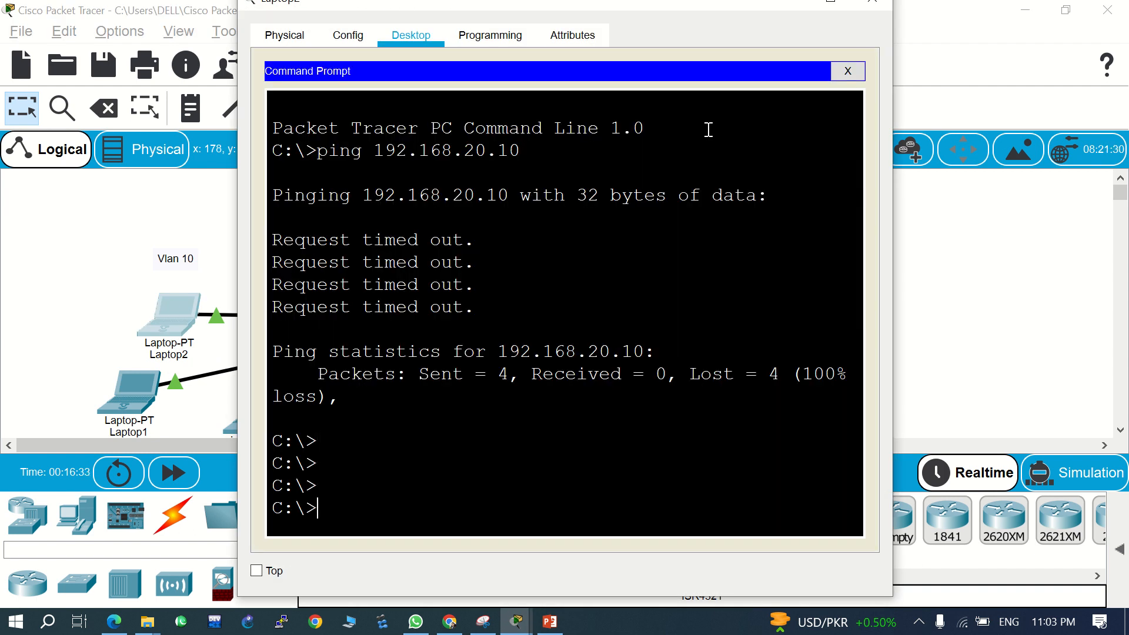
key(Up)
key(Return)
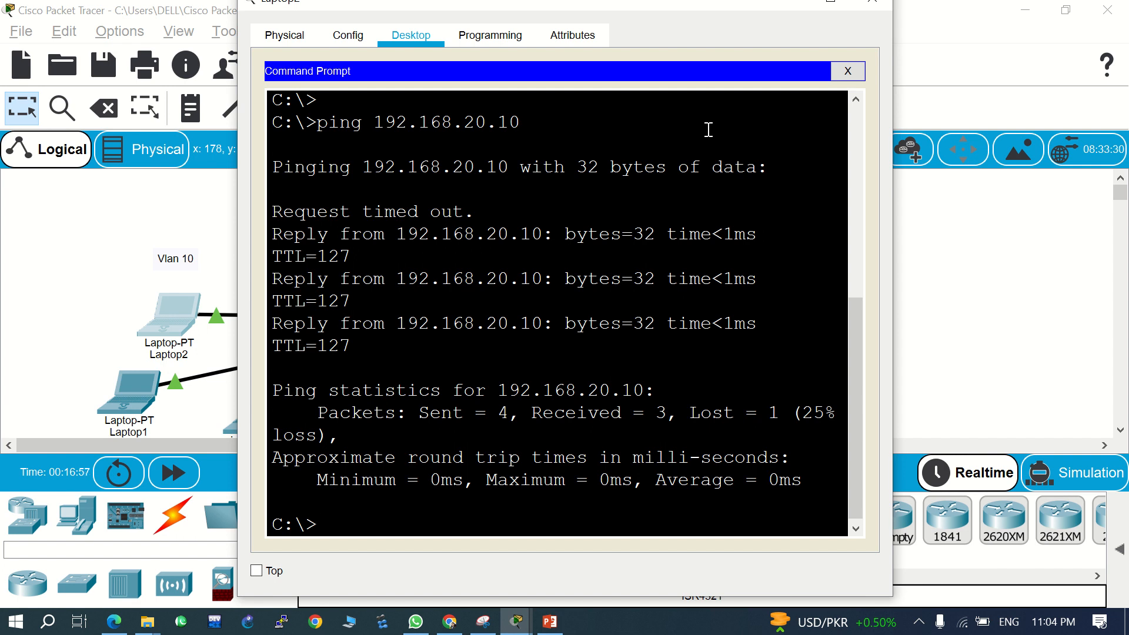
Repeat the ping to 192.168.20.10 from Laptop2 and close the laptop's window
key(Return)
key(Return)
key(Return)
key(Up)
key(Return)
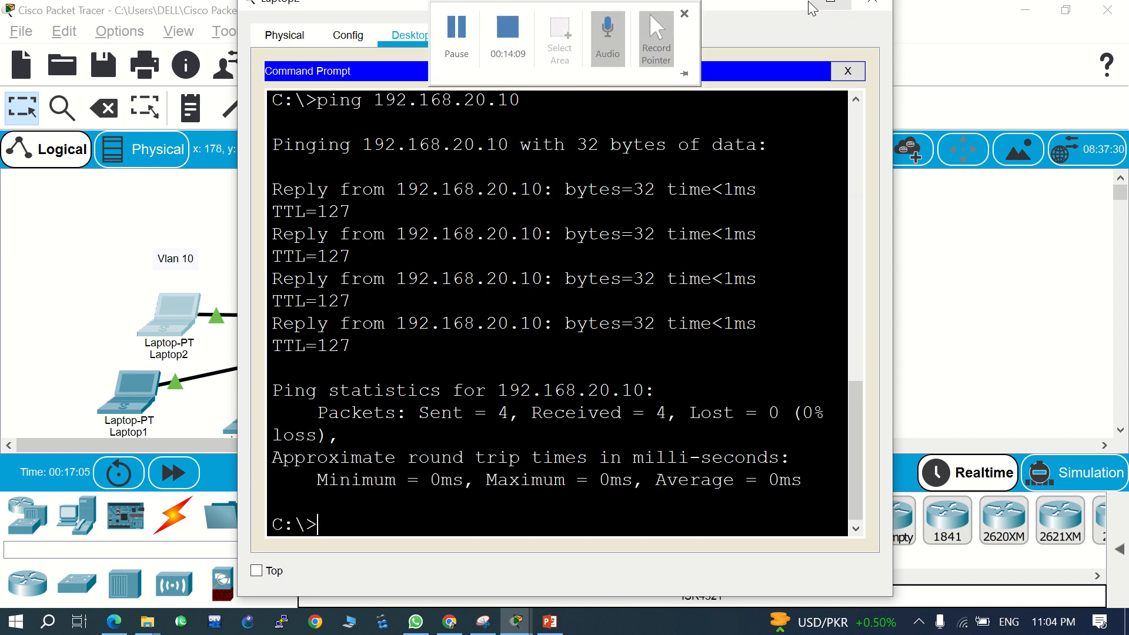
click(790, 5)
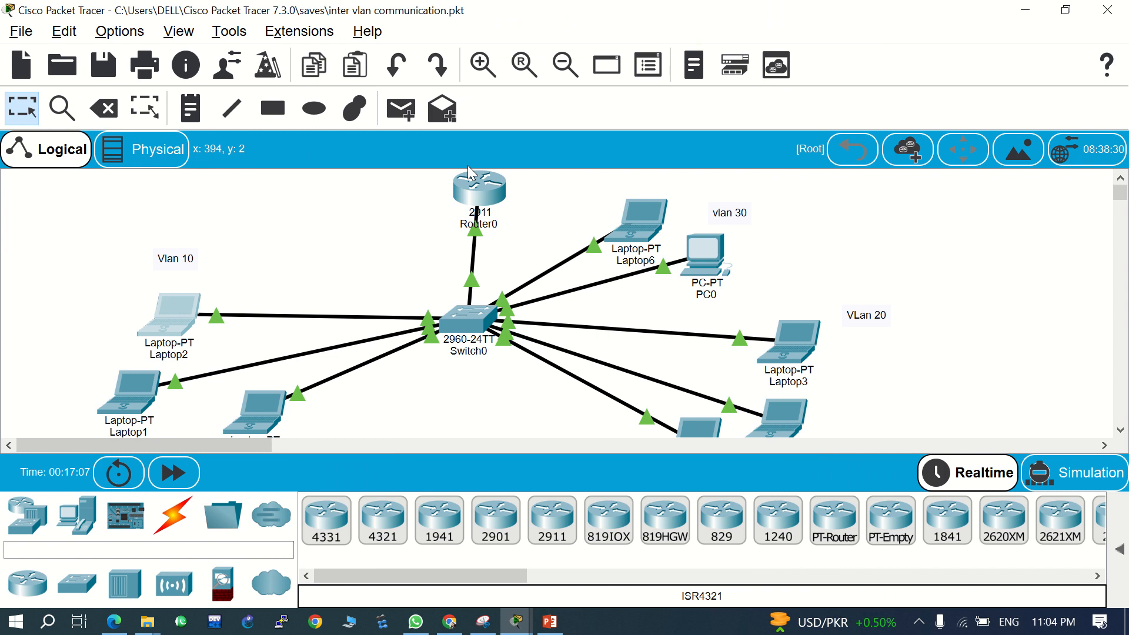